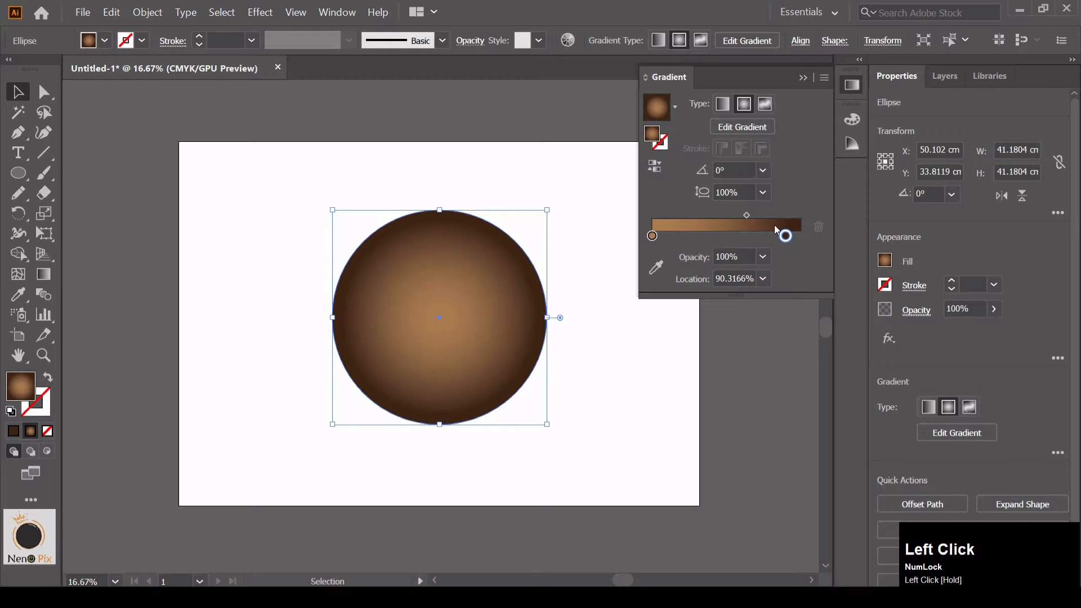
Shift the midpoint of the circle's radial gradient to about 69%
{"action": "left_click", "coordinate": [749, 215]}
{"action": "left_click_drag", "start_coordinate": [751, 215], "coordinate": [745, 217]}
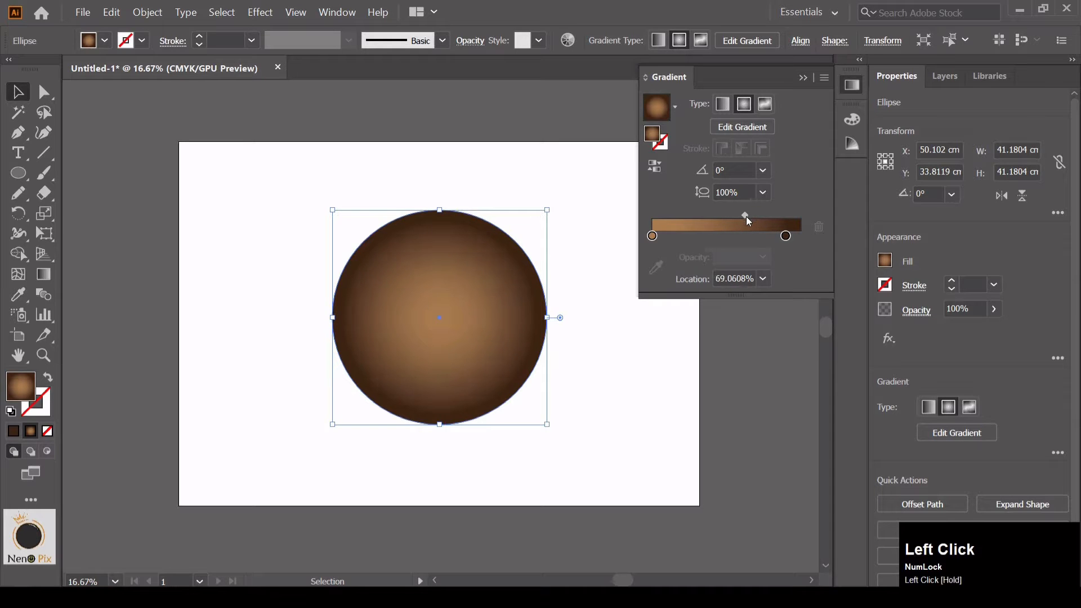
{"action": "left_click", "coordinate": [803, 78]}
Give the large circle a light orange stroke with a weight of 50 pt
{"action": "left_click", "coordinate": [889, 286]}
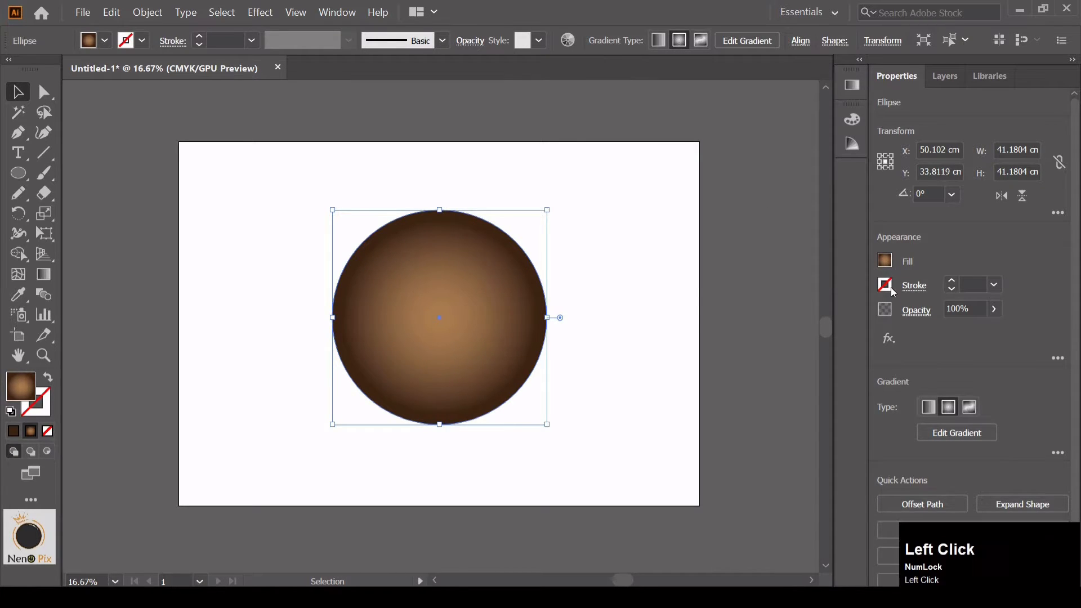
{"action": "left_click", "coordinate": [738, 384]}
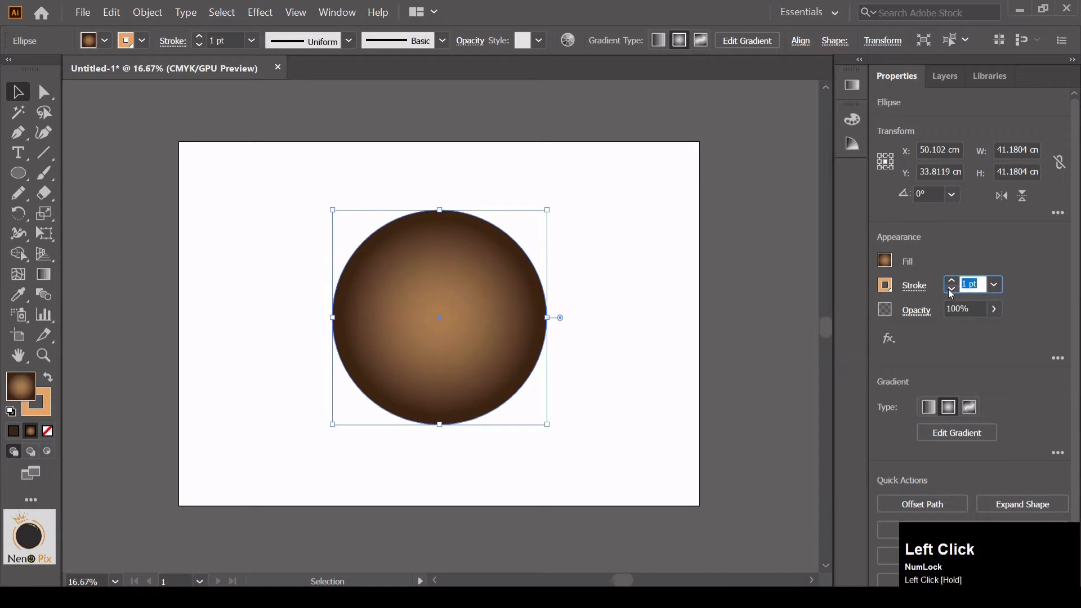
{"action": "type", "text": "50"}
{"action": "left_click", "coordinate": [1044, 283]}
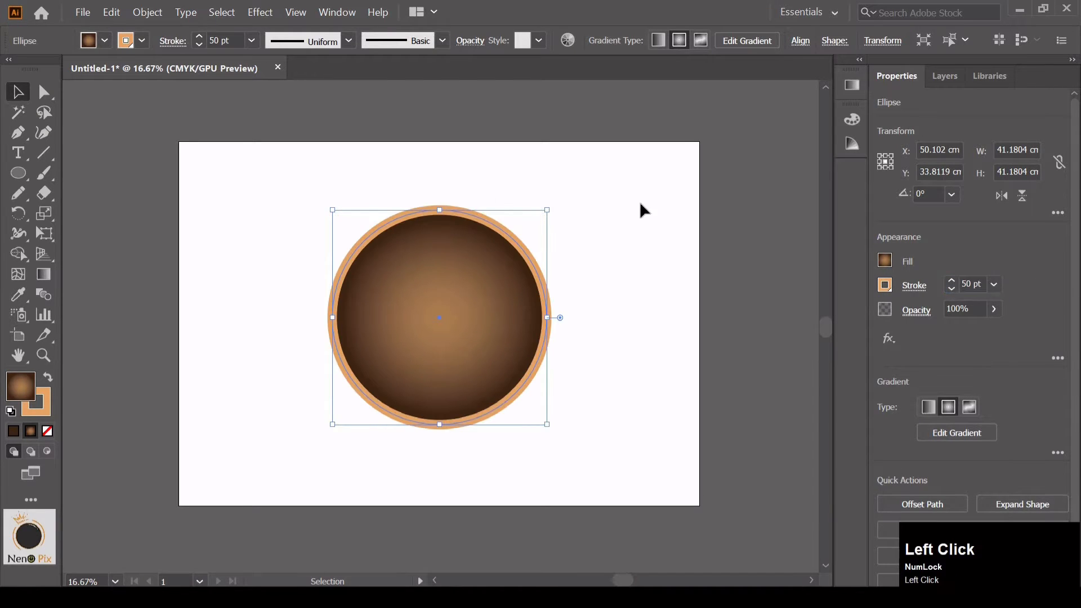
{"action": "left_click", "coordinate": [216, 173]}
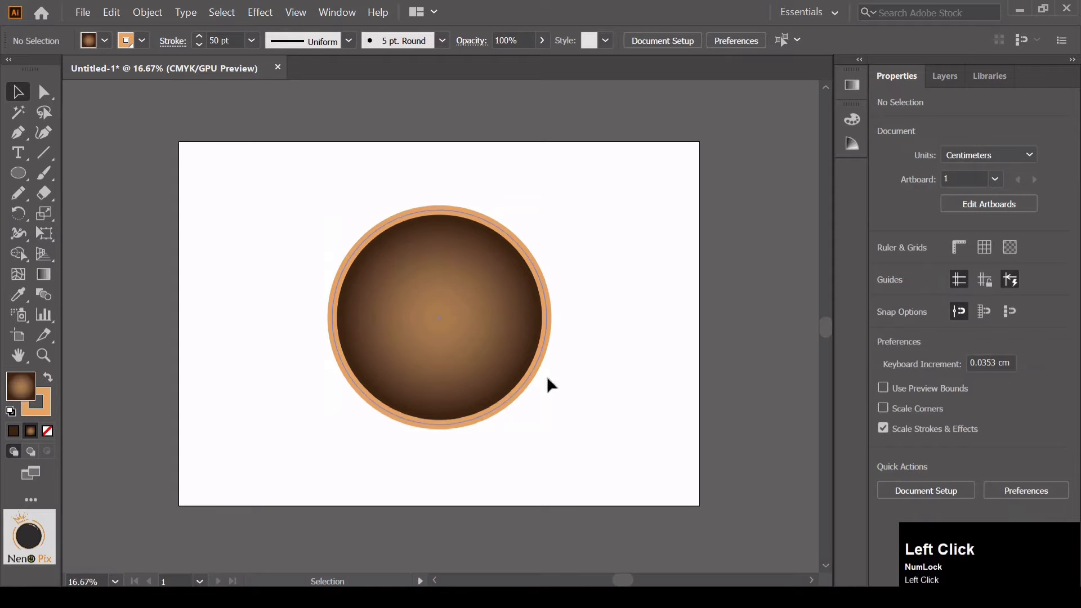
Draw a small circle about 3.64 cm in diameter just inside the upper rim of the large circle
{"action": "left_click", "coordinate": [28, 173]}
{"action": "key", "text": "ctrl+equal"}
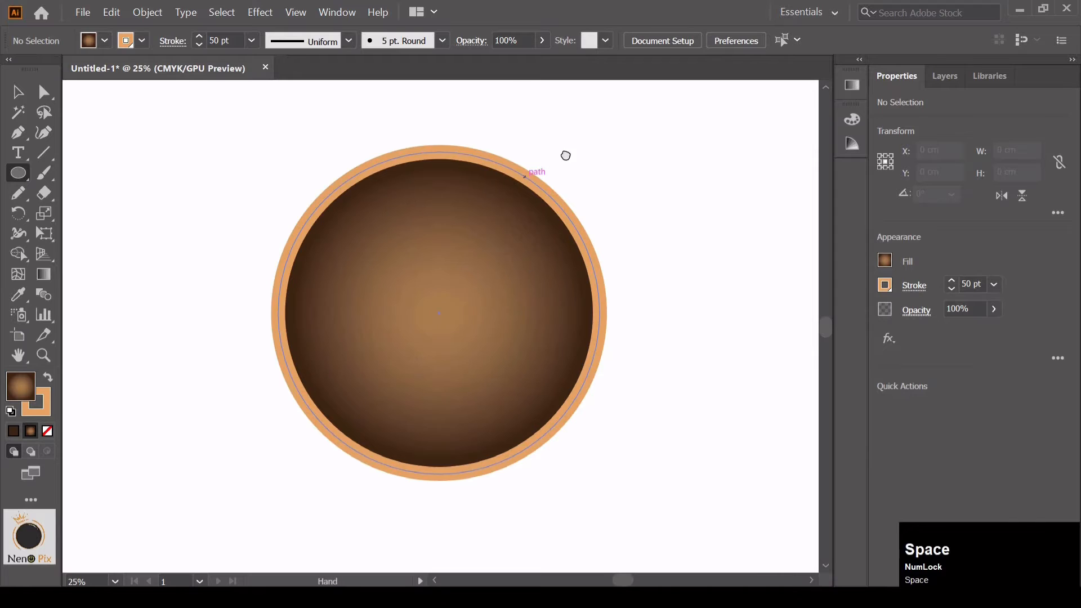
{"action": "left_click_drag", "start_coordinate": [565, 156], "coordinate": [507, 187]}
{"action": "left_click_drag", "start_coordinate": [361, 204], "coordinate": [389, 231]}
Remove the small circle's stroke and fill it with the light orange swatch
{"action": "left_click", "coordinate": [884, 284]}
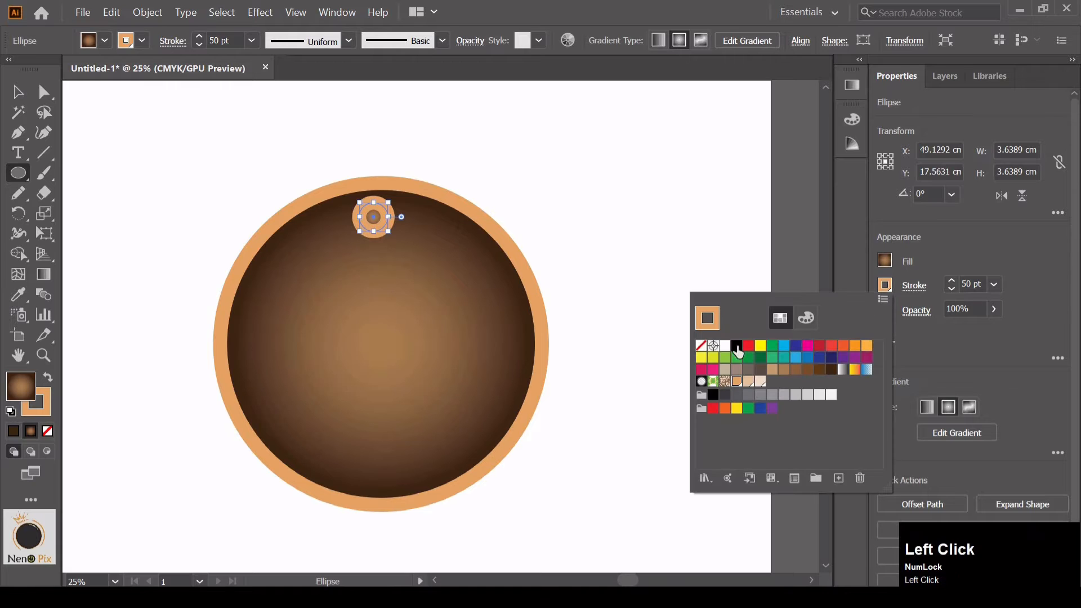
{"action": "left_click", "coordinate": [700, 346]}
{"action": "left_click", "coordinate": [884, 260]}
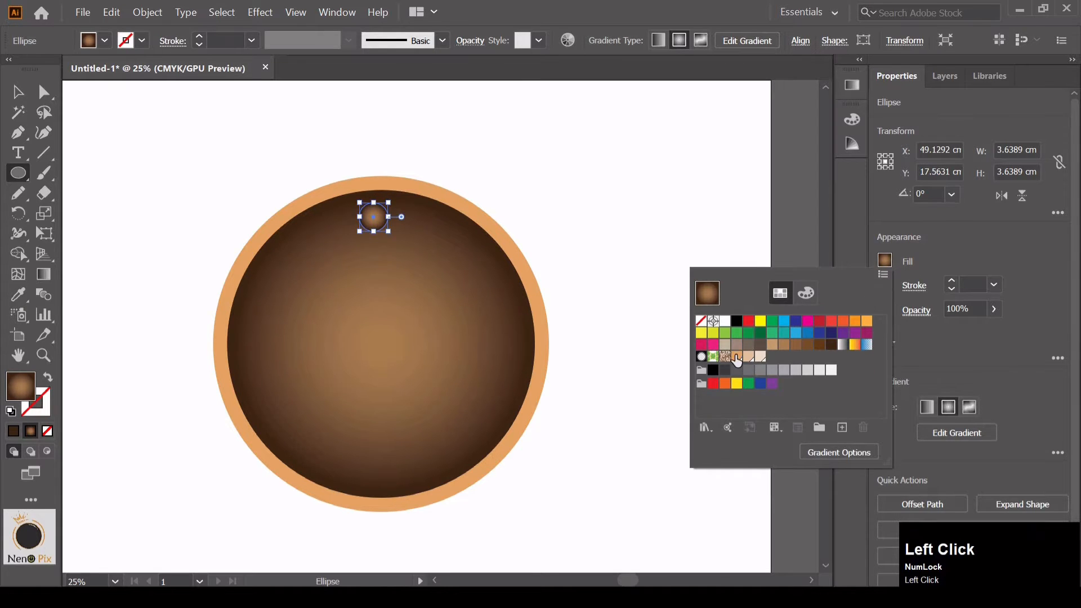
{"action": "left_click", "coordinate": [737, 359]}
{"action": "left_click", "coordinate": [313, 137]}
Shrink the orange dot and place copies at the twelve, three, six and nine o'clock positions of the face
{"action": "left_click", "coordinate": [23, 93]}
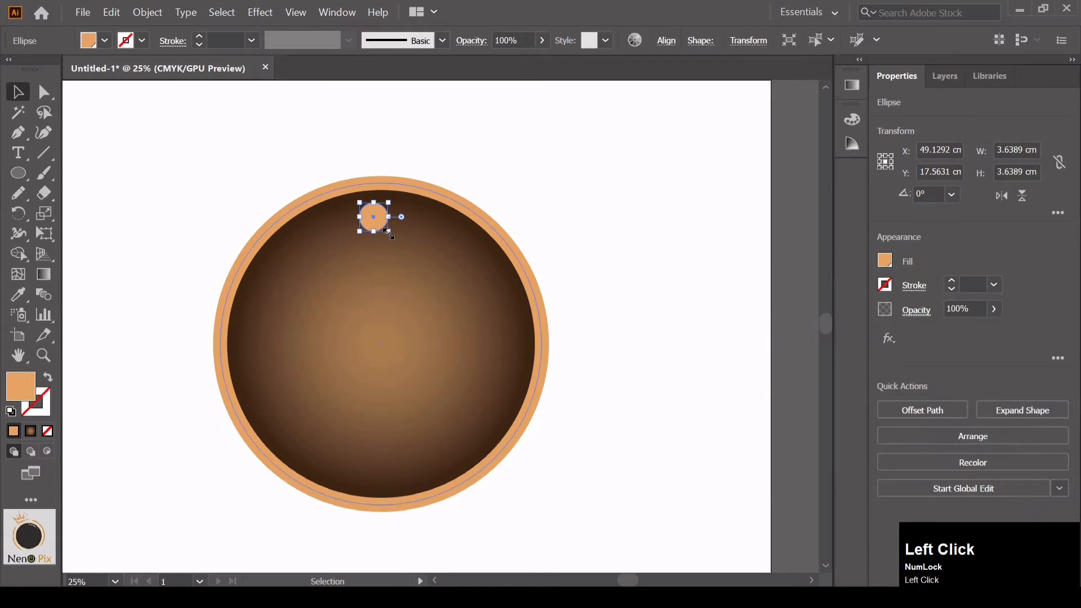
{"action": "left_click_drag", "start_coordinate": [387, 230], "coordinate": [250, 344]}
{"action": "left_click", "coordinate": [463, 132]}
{"action": "left_click", "coordinate": [605, 194]}
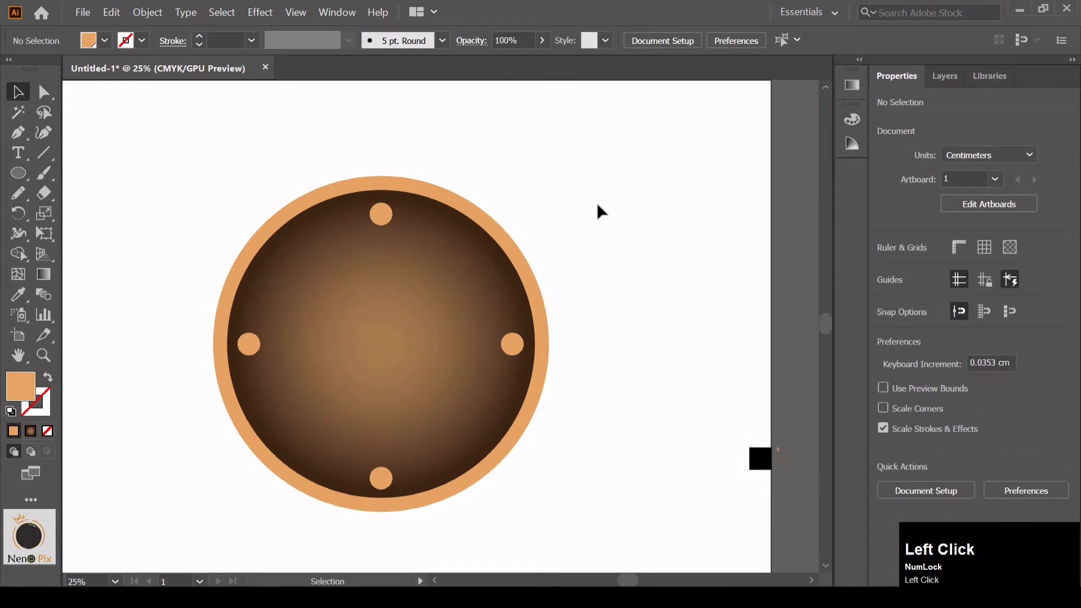
Draw a vertical orange rectangle about 2.5 cm wide and 18.8 cm tall on the artboard beside the clock
{"action": "left_click_drag", "start_coordinate": [615, 179], "coordinate": [463, 246]}
{"action": "left_click_drag", "start_coordinate": [18, 173], "coordinate": [60, 176]}
{"action": "left_click_drag", "start_coordinate": [485, 245], "coordinate": [508, 392]}
{"action": "left_click_drag", "start_coordinate": [508, 319], "coordinate": [505, 318]}
Duplicate the vertical orange bar and place one of the two bars on the clock face
{"action": "left_click", "coordinate": [44, 92]}
{"action": "left_click_drag", "start_coordinate": [496, 281], "coordinate": [522, 301]}
{"action": "left_click_drag", "start_coordinate": [520, 299], "coordinate": [262, 377]}
{"action": "key", "text": "ctrl+z"}
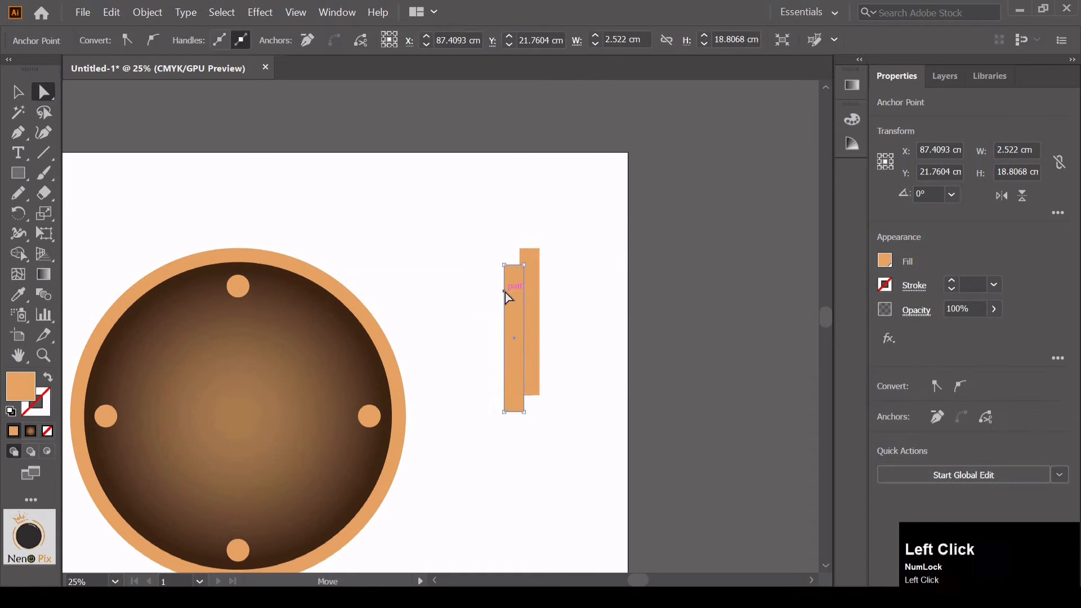
{"action": "left_click_drag", "start_coordinate": [512, 298], "coordinate": [230, 376]}
Shape the bar on the face into a short round-ended hour hand, rotated about 43° toward the upper left
{"action": "left_click", "coordinate": [18, 92]}
{"action": "left_click_drag", "start_coordinate": [339, 342], "coordinate": [442, 237]}
{"action": "key", "text": "ctrl+plus"}
{"action": "left_click_drag", "start_coordinate": [505, 284], "coordinate": [443, 291]}
{"action": "left_click_drag", "start_coordinate": [397, 231], "coordinate": [316, 235]}
{"action": "left_click_drag", "start_coordinate": [407, 356], "coordinate": [340, 316]}
{"action": "left_click_drag", "start_coordinate": [258, 206], "coordinate": [319, 288]}
{"action": "key", "text": "ctrl+z"}
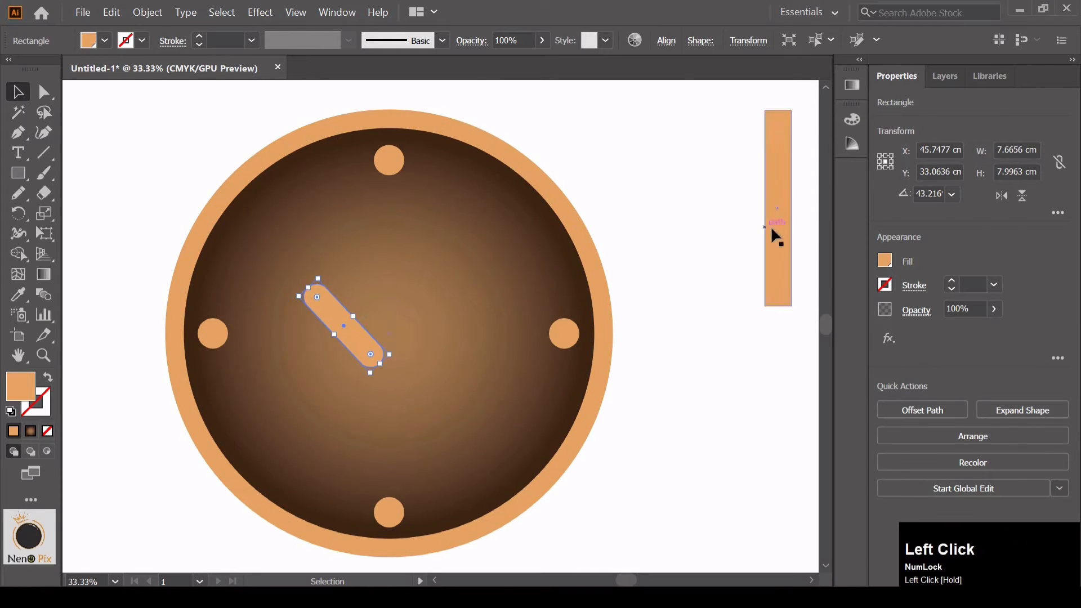
Turn the remaining bar into a longer round-ended minute hand, angled toward the upper right and joined to the hour hand's lower end
{"action": "left_click_drag", "start_coordinate": [772, 234], "coordinate": [371, 289]}
{"action": "left_click_drag", "start_coordinate": [394, 183], "coordinate": [465, 236]}
{"action": "left_click_drag", "start_coordinate": [409, 290], "coordinate": [415, 290]}
{"action": "left_click_drag", "start_coordinate": [446, 234], "coordinate": [439, 257]}
{"action": "left_click_drag", "start_coordinate": [407, 291], "coordinate": [411, 296]}
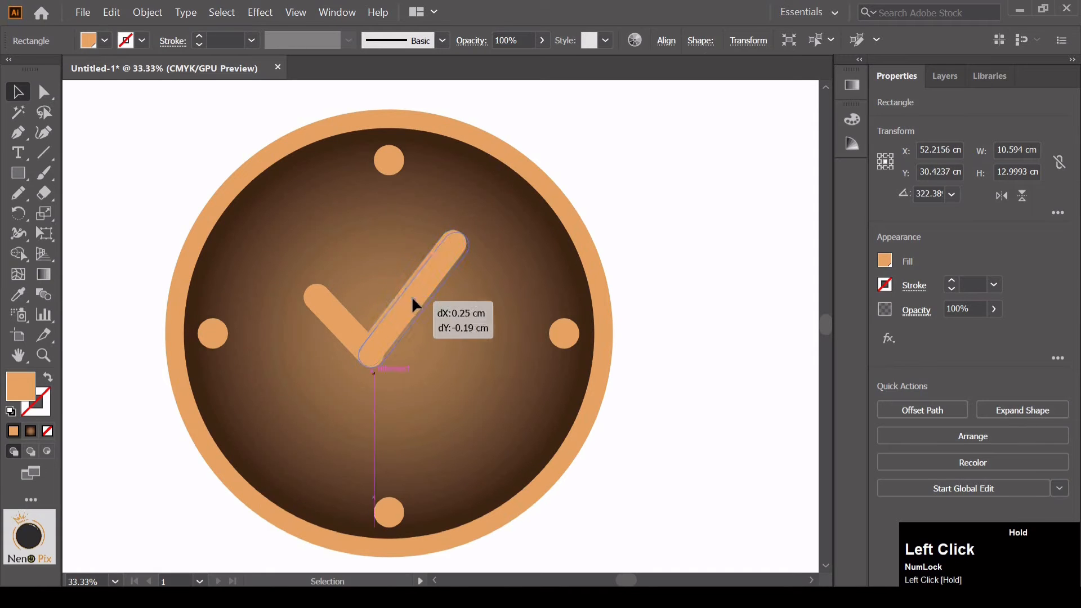
{"action": "key", "text": "Right"}
{"action": "key", "text": "Right"}
{"action": "left_click", "coordinate": [632, 174]}
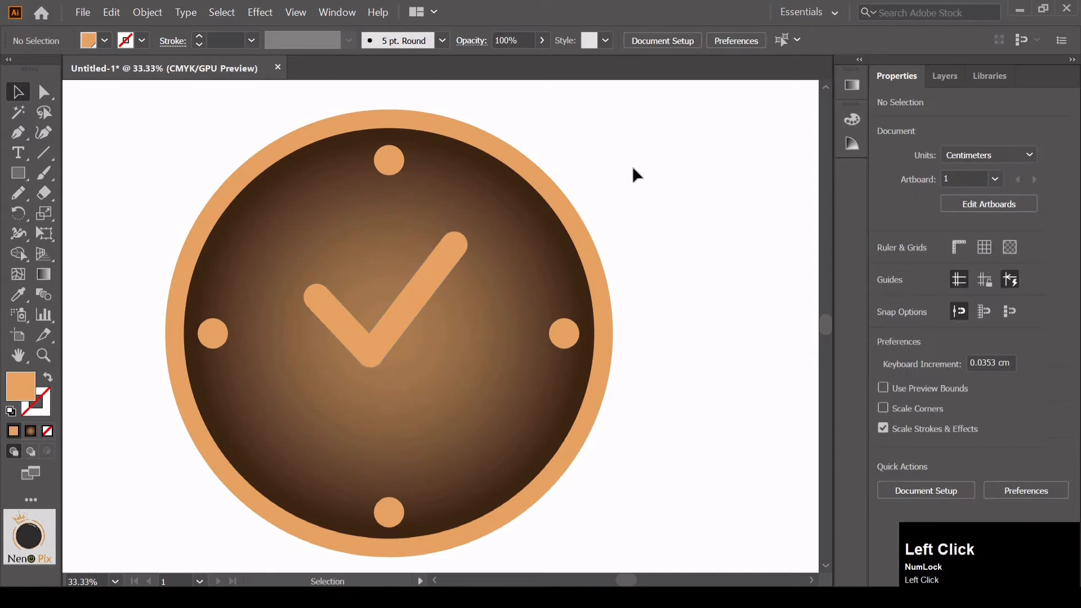
Select both clock hands and move them together so their joint sits near the centre of the face
{"action": "left_click", "coordinate": [415, 309]}
{"action": "left_click", "coordinate": [374, 339], "text": "shift"}
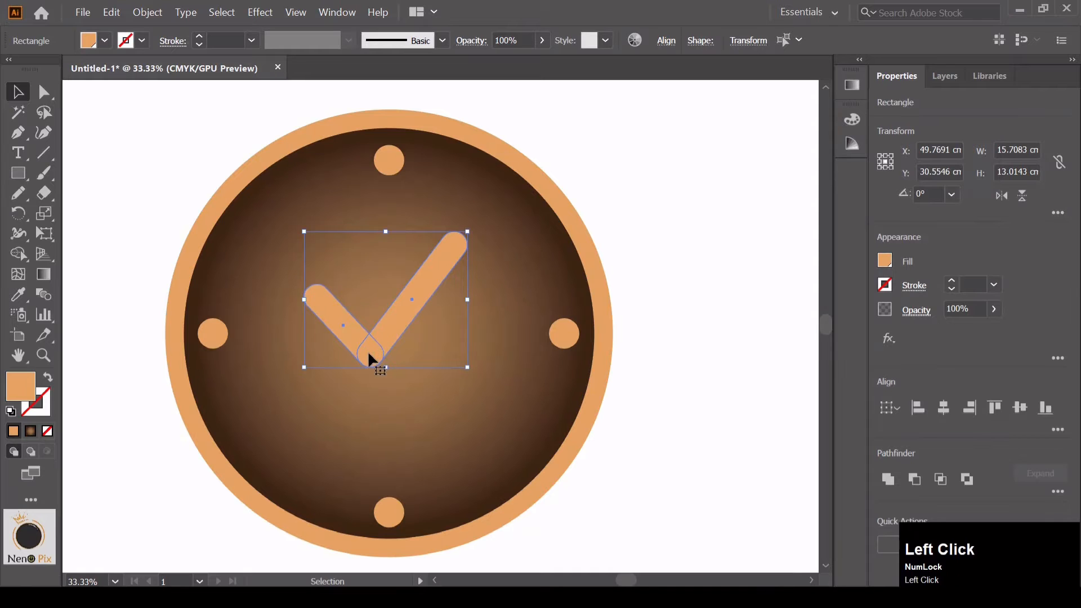
{"action": "left_click_drag", "start_coordinate": [368, 352], "coordinate": [381, 350]}
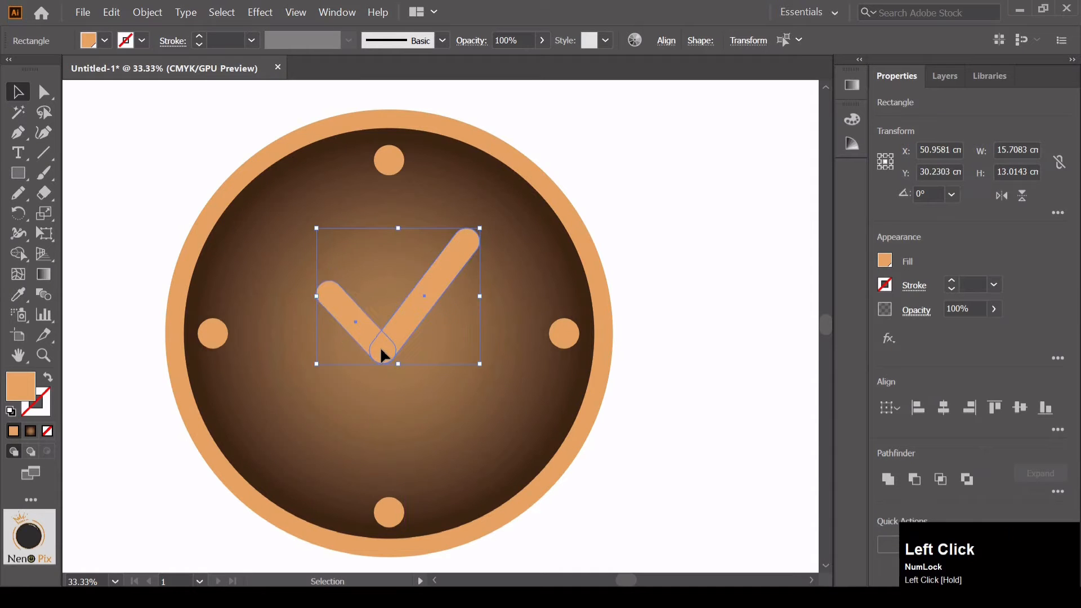
{"action": "left_click", "coordinate": [674, 200]}
{"action": "left_click", "coordinate": [414, 313]}
{"action": "left_click", "coordinate": [382, 344], "text": "shift"}
{"action": "left_click_drag", "start_coordinate": [384, 349], "coordinate": [386, 353]}
{"action": "left_click", "coordinate": [645, 228]}
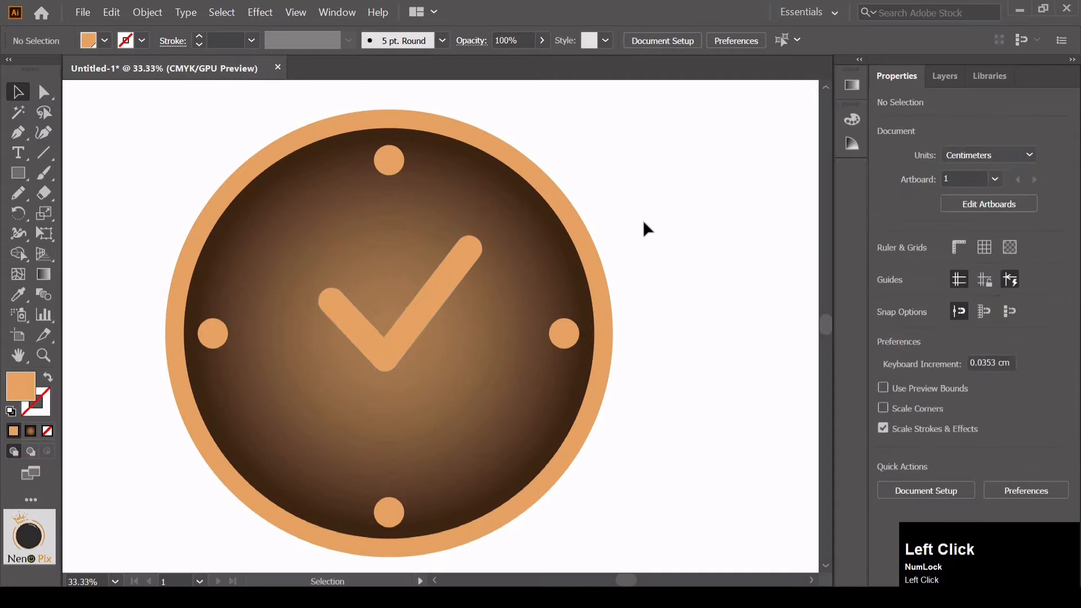
{"action": "left_click_drag", "start_coordinate": [585, 332], "coordinate": [687, 357]}
{"action": "key", "text": "ctrl+minus"}
{"action": "key", "text": "ctrl+minus"}
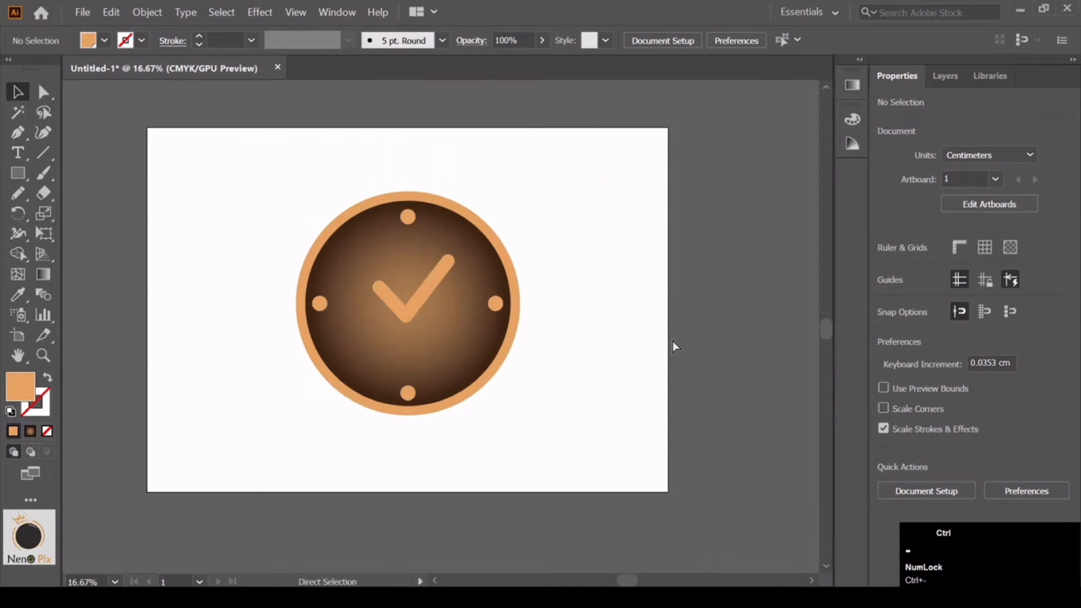
{"action": "key", "text": "ctrl+plus"}
{"action": "key", "text": "ctrl+plus"}
{"action": "left_click", "coordinate": [22, 135]}
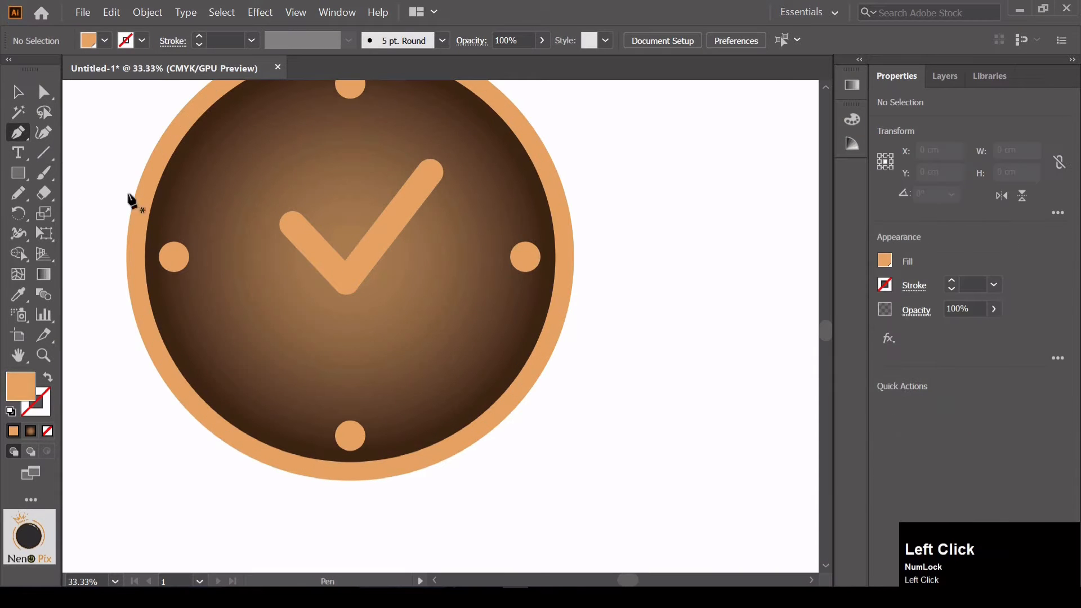
{"action": "key", "text": "ctrl+minus"}
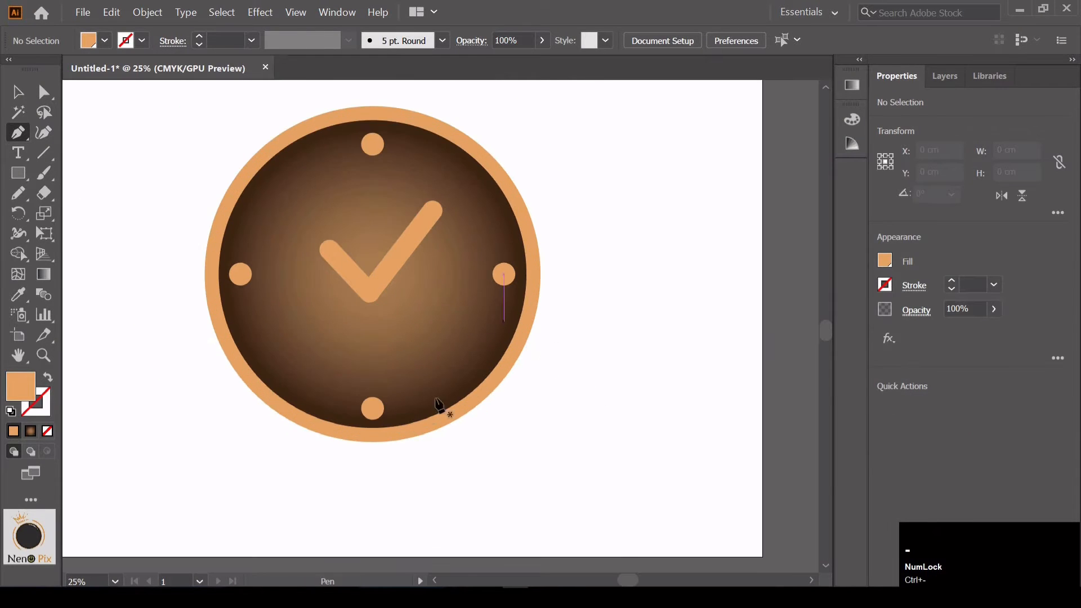
{"action": "left_click", "coordinate": [391, 446]}
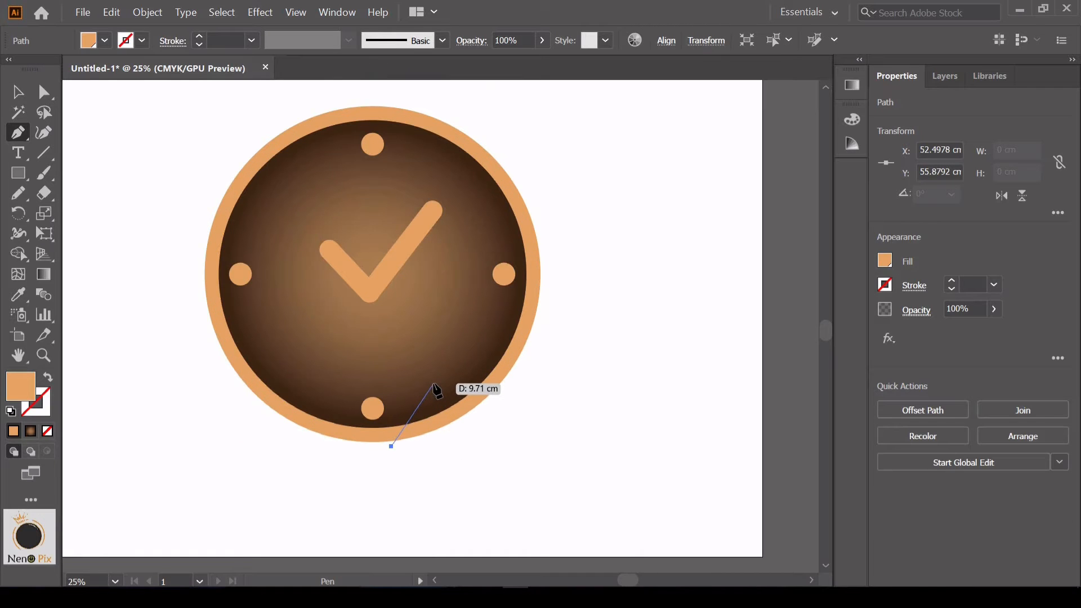
{"action": "left_click_drag", "start_coordinate": [447, 375], "coordinate": [458, 345]}
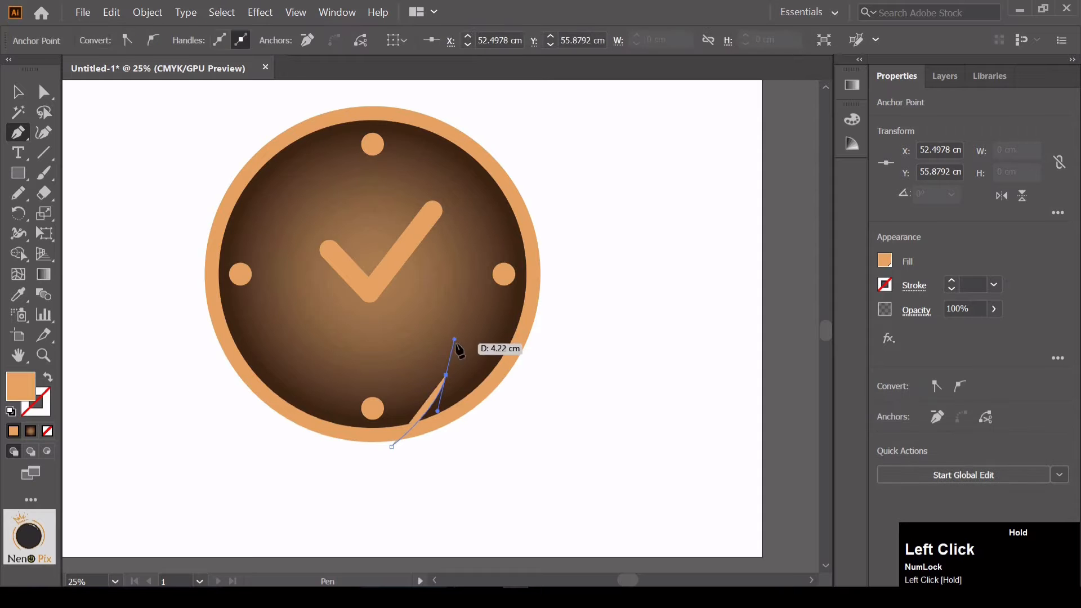
{"action": "key", "text": "ctrl+z"}
{"action": "key", "text": "ctrl+z"}
Draw a closed shape with the Pen tool over the clock's lower-right edge, with a wavy inner side and its outer side beyond the rim
{"action": "left_click", "coordinate": [361, 451]}
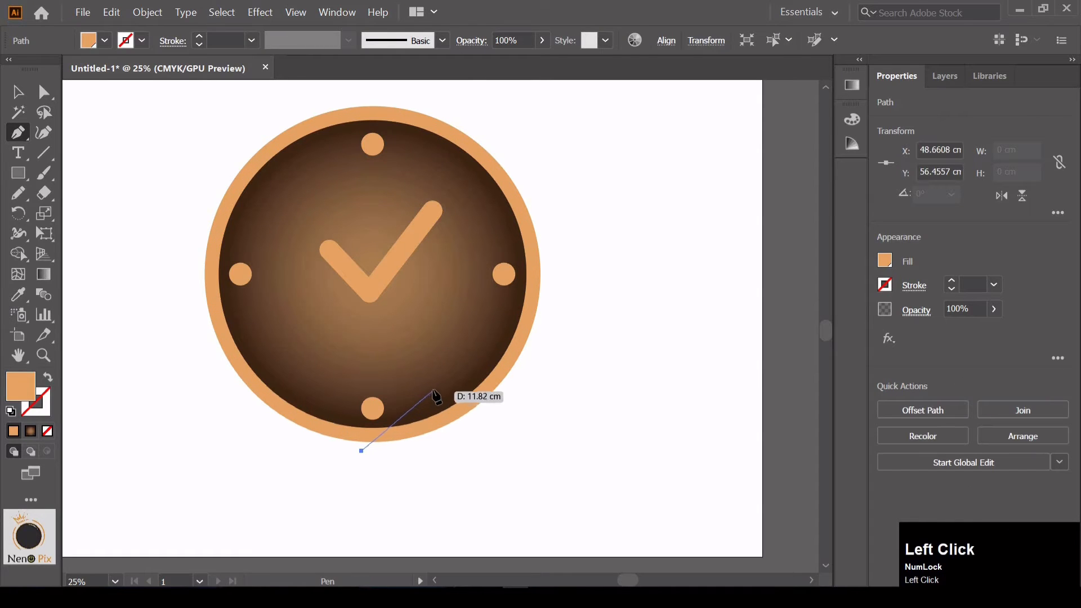
{"action": "left_click_drag", "start_coordinate": [452, 369], "coordinate": [489, 324]}
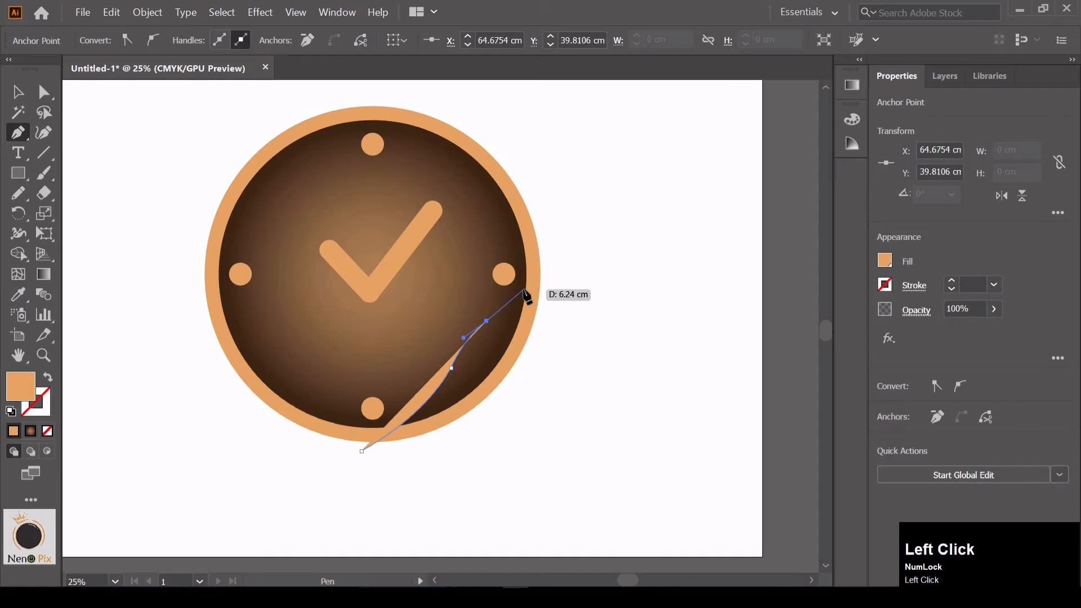
{"action": "left_click_drag", "start_coordinate": [566, 243], "coordinate": [567, 235]}
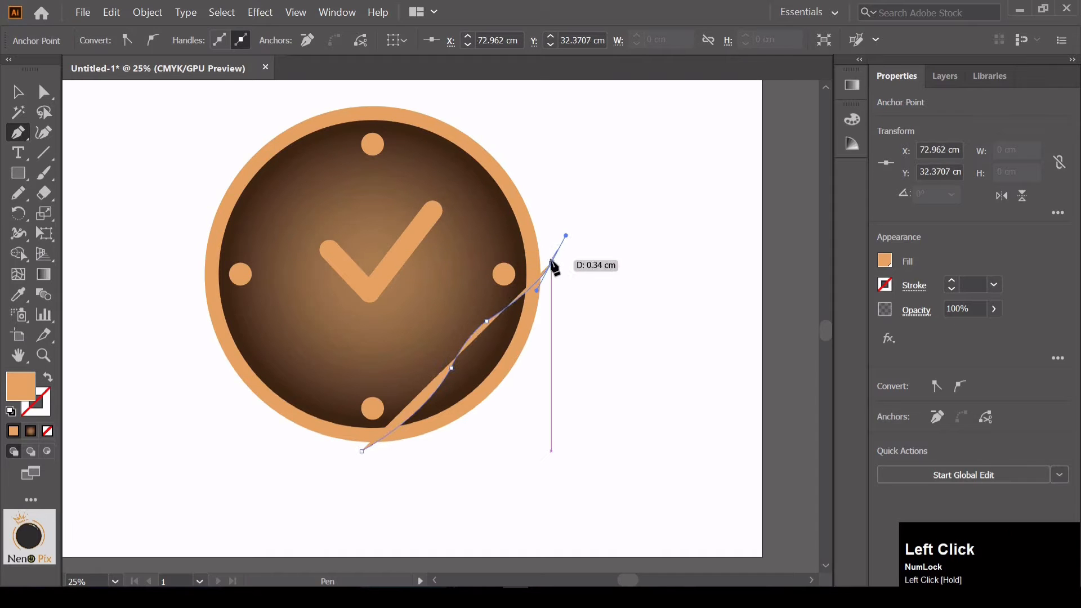
{"action": "left_click", "coordinate": [552, 263]}
{"action": "left_click", "coordinate": [551, 330]}
{"action": "left_click_drag", "start_coordinate": [546, 374], "coordinate": [540, 380]}
{"action": "left_click_drag", "start_coordinate": [450, 456], "coordinate": [444, 459]}
{"action": "left_click", "coordinate": [374, 474]}
{"action": "left_click", "coordinate": [361, 451]}
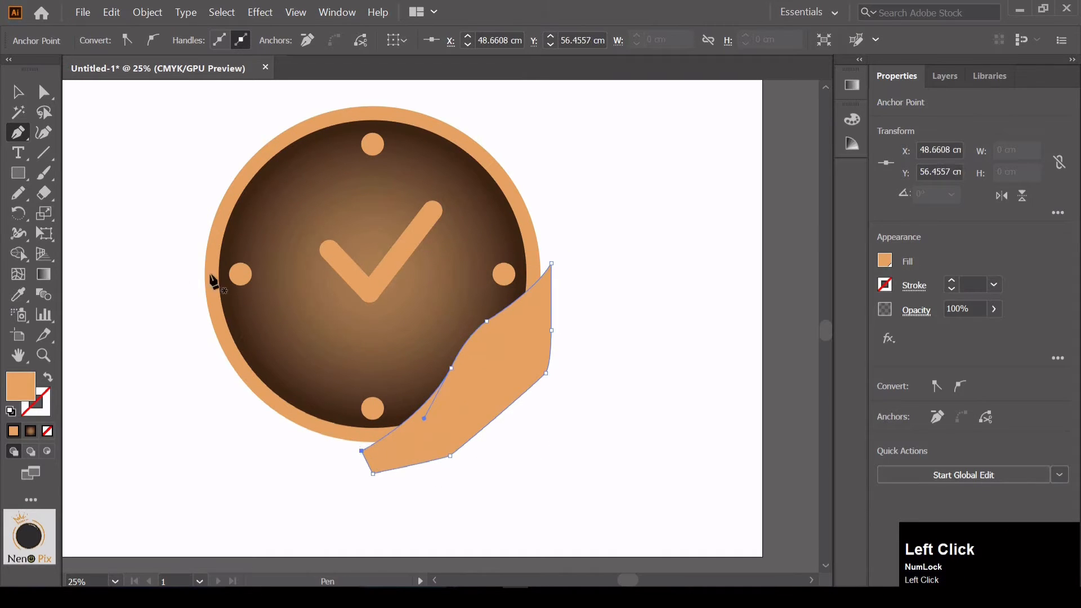
Select the large gradient circle and the wavy shape, and place a duplicate of both beside the artboard
{"action": "left_click", "coordinate": [18, 92]}
{"action": "left_click", "coordinate": [513, 287], "text": "shift"}
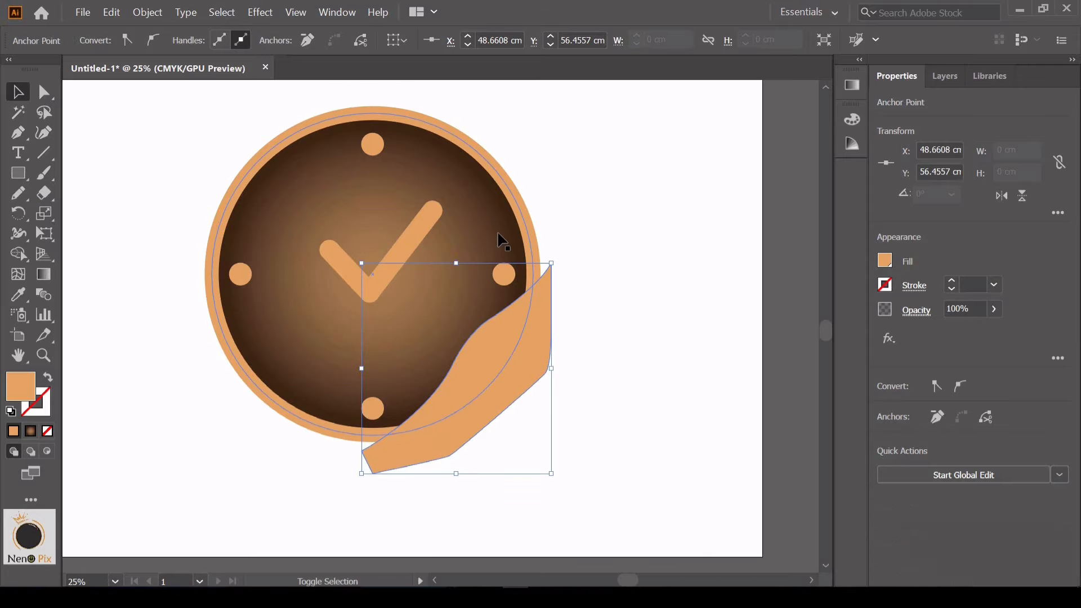
{"action": "key", "text": "ctrl+z"}
{"action": "left_click_drag", "start_coordinate": [476, 212], "coordinate": [686, 308]}
{"action": "left_click_drag", "start_coordinate": [644, 362], "coordinate": [331, 319]}
{"action": "left_click_drag", "start_coordinate": [346, 305], "coordinate": [676, 326]}
{"action": "left_click_drag", "start_coordinate": [722, 512], "coordinate": [560, 476]}
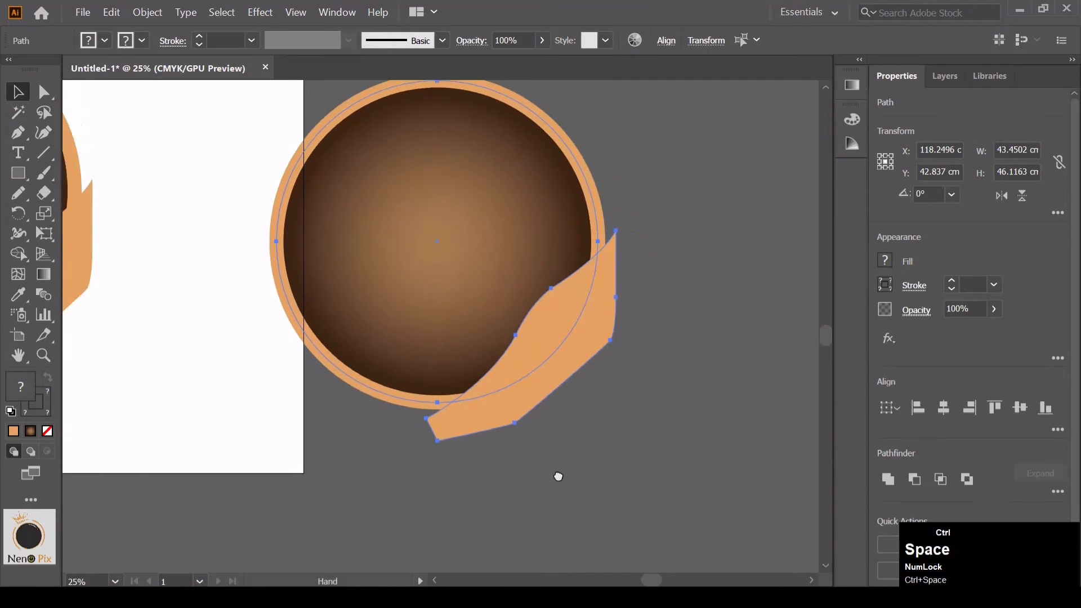
{"action": "left_click", "coordinate": [914, 479]}
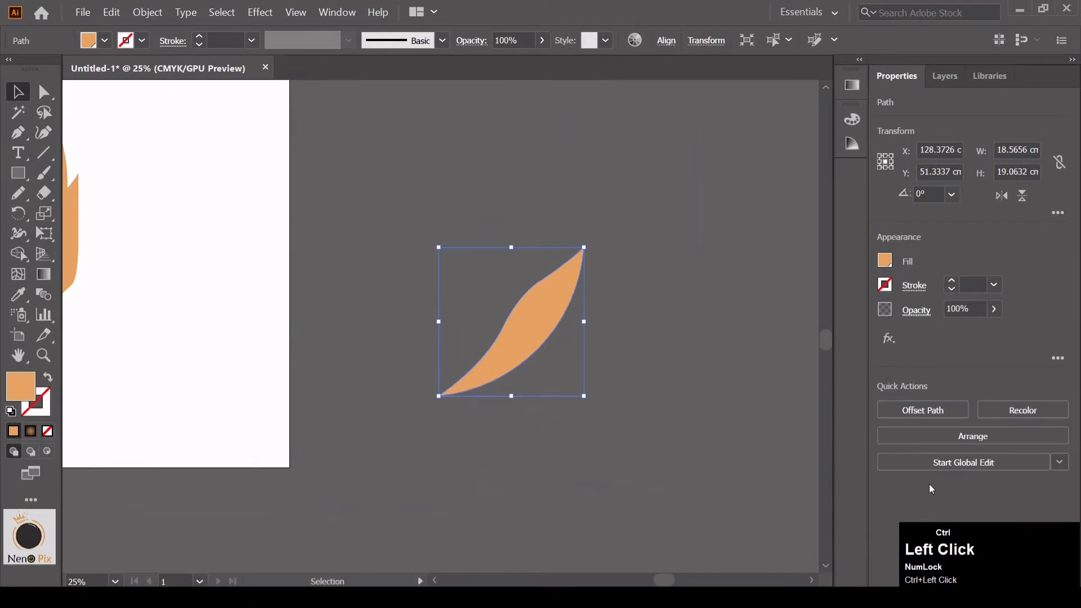
{"action": "key", "text": "ctrl+z"}
{"action": "left_click", "coordinate": [505, 229]}
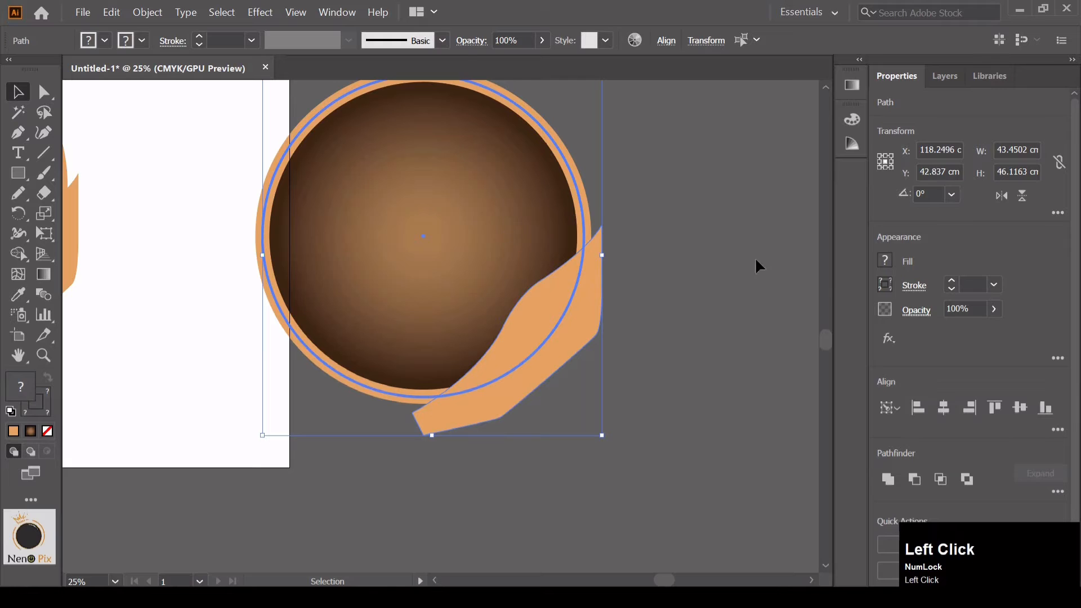
{"action": "left_click", "coordinate": [885, 285]}
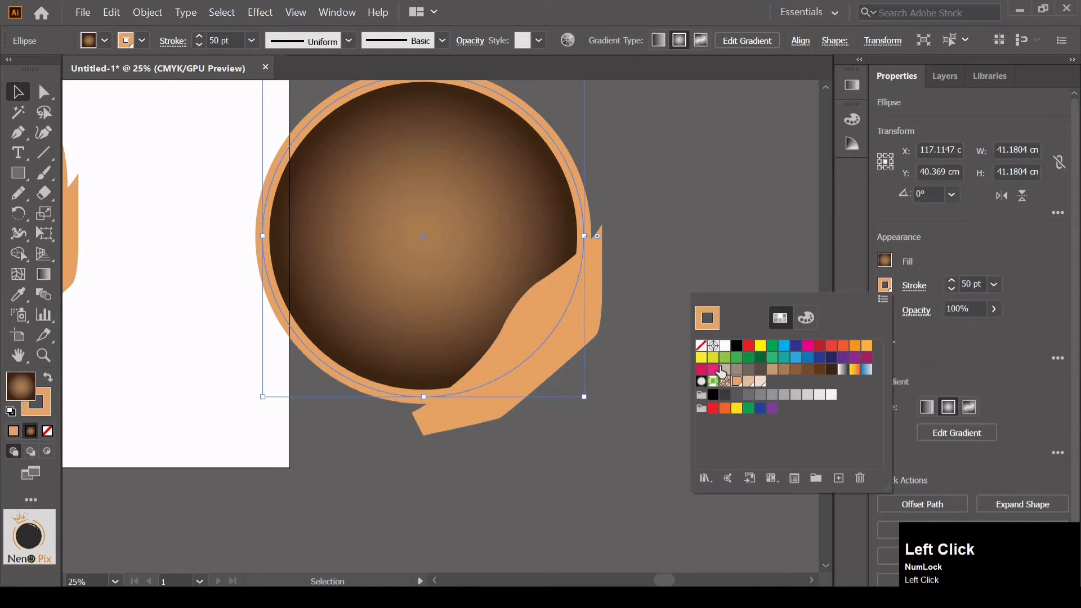
{"action": "left_click", "coordinate": [701, 345]}
{"action": "left_click", "coordinate": [709, 232]}
{"action": "left_click_drag", "start_coordinate": [709, 232], "coordinate": [549, 352]}
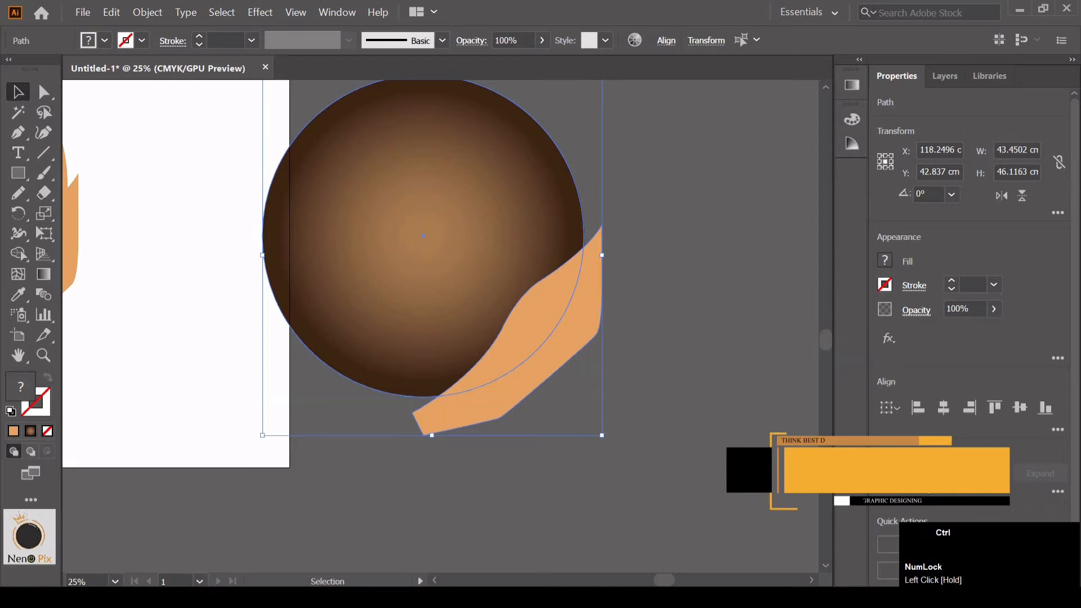
{"action": "key", "text": "ctrl+z"}
{"action": "key", "text": "ctrl+z"}
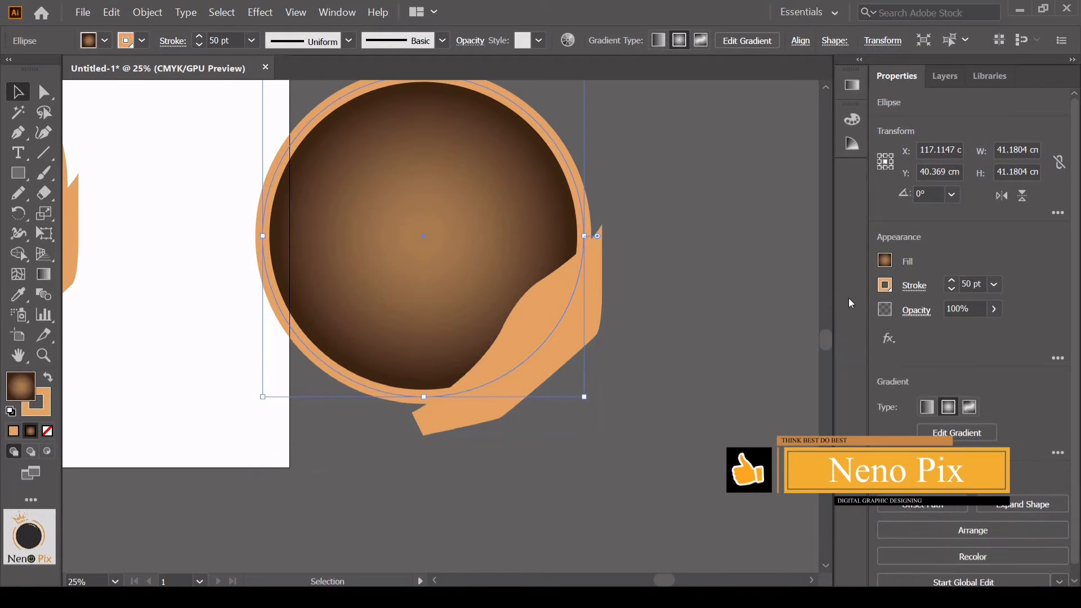
Remove the stroke from the duplicated gradient circle and select it together with the duplicated wavy shape
{"action": "left_click", "coordinate": [884, 285]}
{"action": "left_click", "coordinate": [701, 345]}
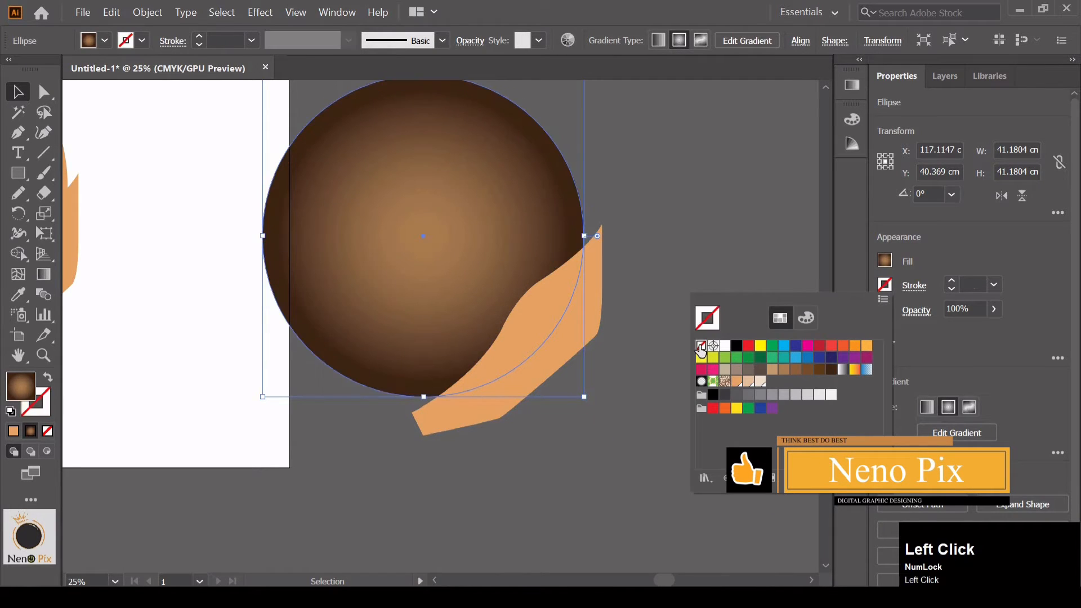
{"action": "left_click", "coordinate": [646, 213]}
{"action": "left_click", "coordinate": [569, 276], "text": "shift"}
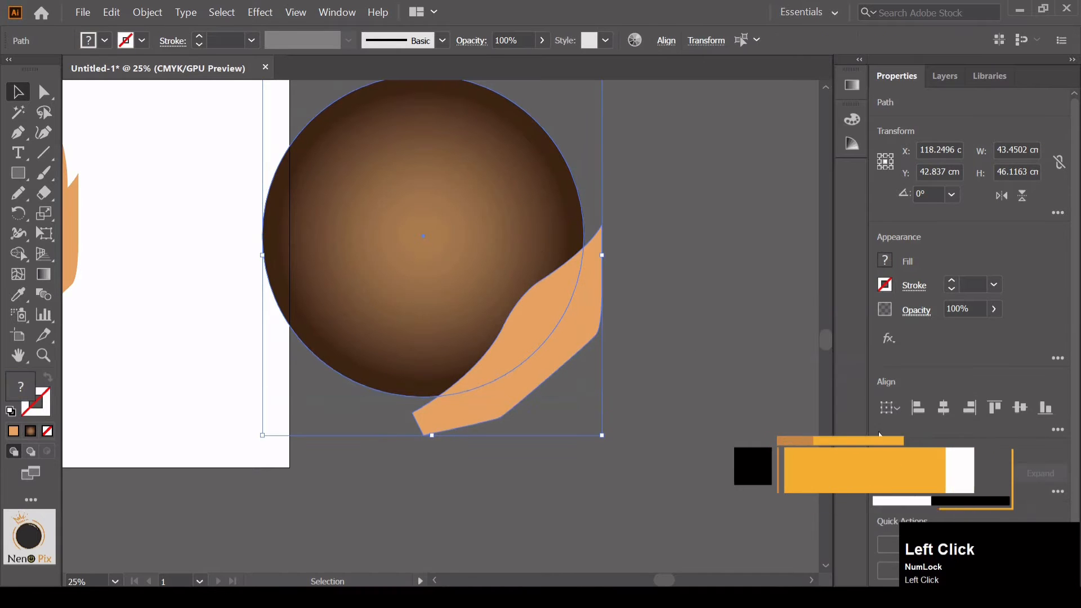
Intersect the duplicated gradient circle with the duplicated wavy shape, and delete the original wavy shape from the clock
{"action": "left_click", "coordinate": [948, 482]}
{"action": "left_click_drag", "start_coordinate": [326, 329], "coordinate": [496, 375]}
{"action": "left_click", "coordinate": [296, 356]}
{"action": "key", "text": "Delete"}
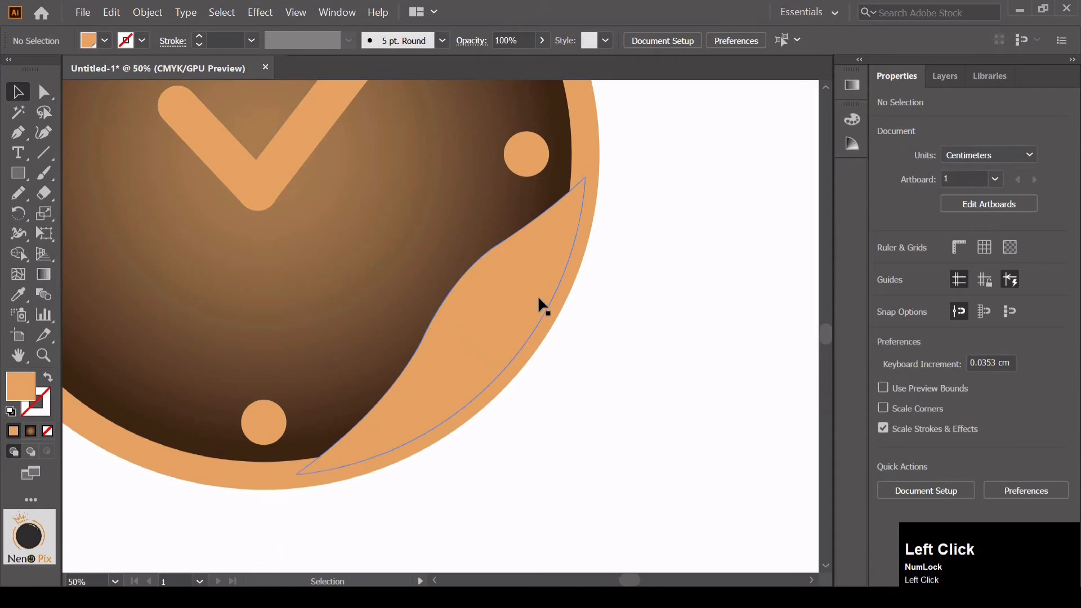
Move the trimmed wavy shape onto the clock and nudge it until it fits against the inner lower-right edge of the rim
{"action": "left_click_drag", "start_coordinate": [438, 374], "coordinate": [424, 361]}
{"action": "key", "text": "Right"}
{"action": "key", "text": "Right"}
{"action": "key", "text": "Right"}
{"action": "key", "text": "Right"}
{"action": "key", "text": "Right"}
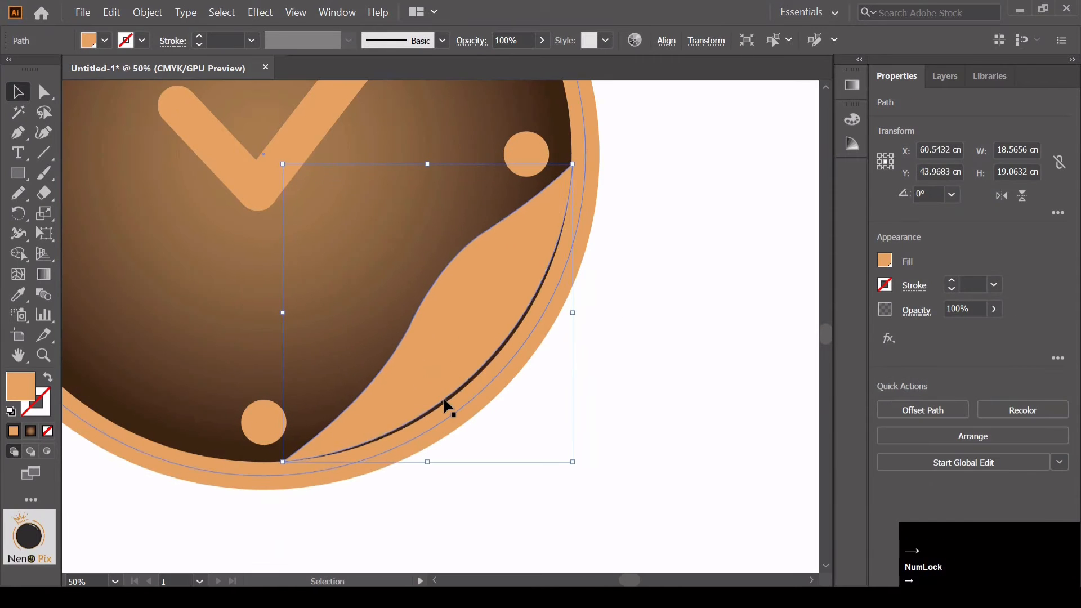
{"action": "key", "text": "Down"}
{"action": "key", "text": "Down"}
{"action": "key", "text": "Down"}
{"action": "key", "text": "Down"}
{"action": "key", "text": "Down"}
{"action": "key", "text": "Left"}
{"action": "key", "text": "Left"}
{"action": "key", "text": "Up"}
{"action": "key", "text": "Left"}
{"action": "key", "text": "Up"}
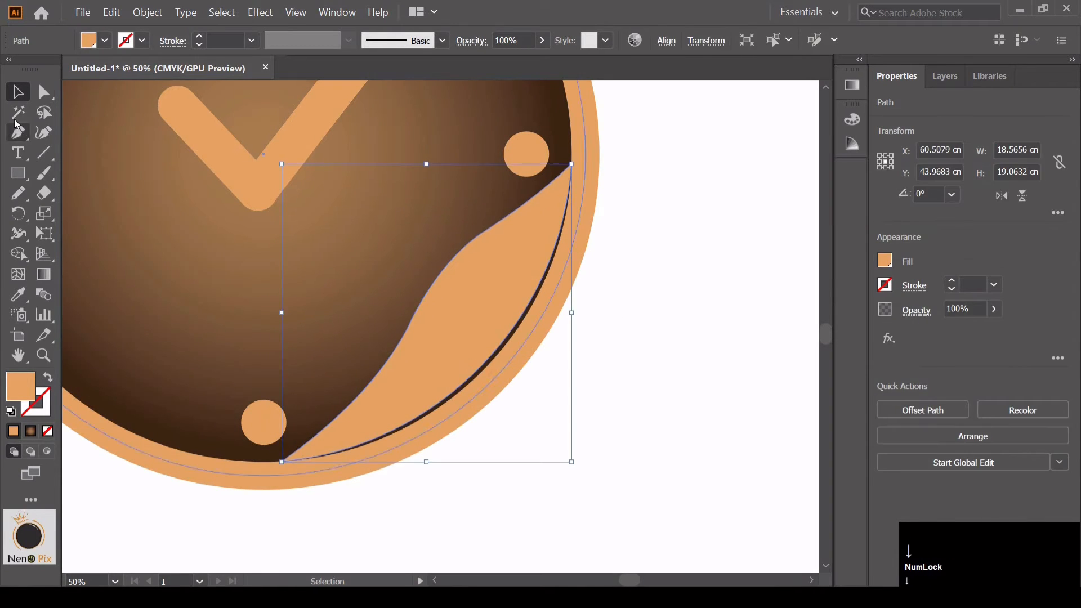
Adjust the trimmed shape's bottom anchor curve so its outer edge closes the dark gap along the rim
{"action": "key", "text": "a"}
{"action": "left_click_drag", "start_coordinate": [407, 427], "coordinate": [401, 418]}
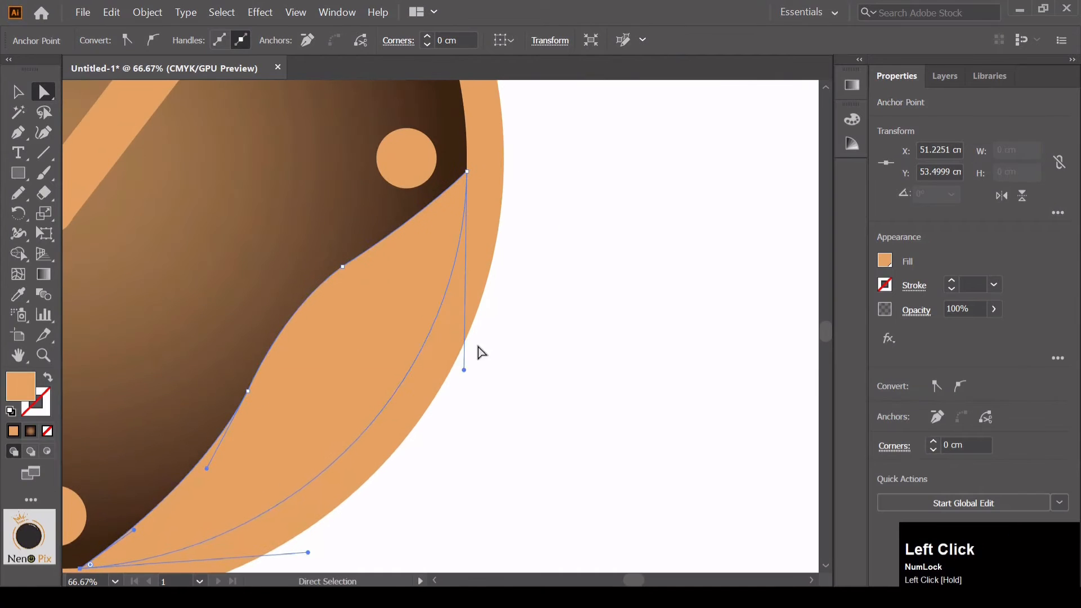
{"action": "left_click", "coordinate": [550, 326]}
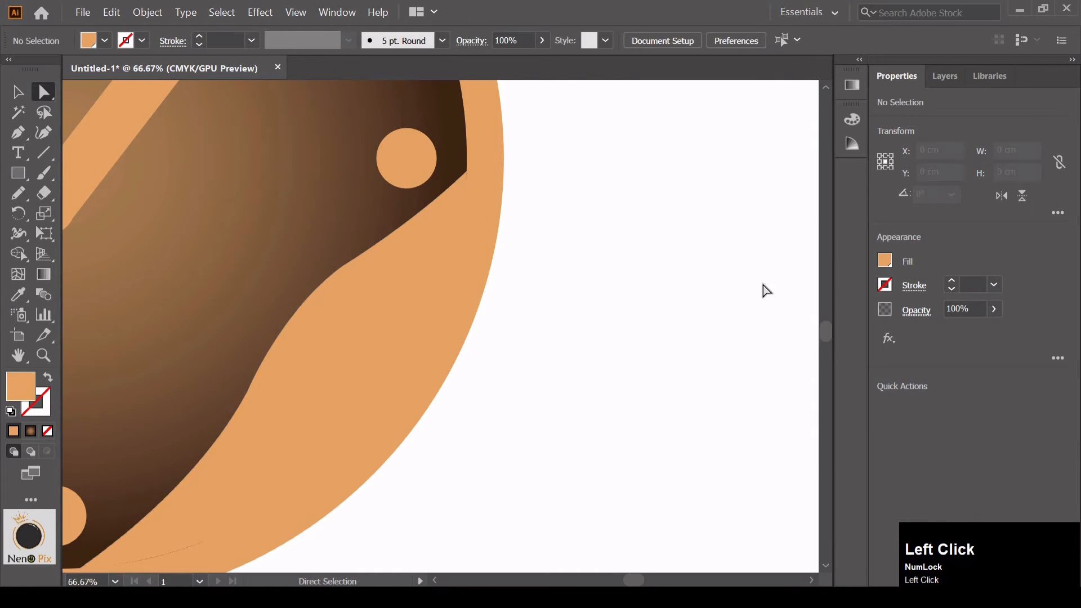
Fill the wavy shape with the light peach swatch from the document swatches
{"action": "left_click", "coordinate": [866, 263]}
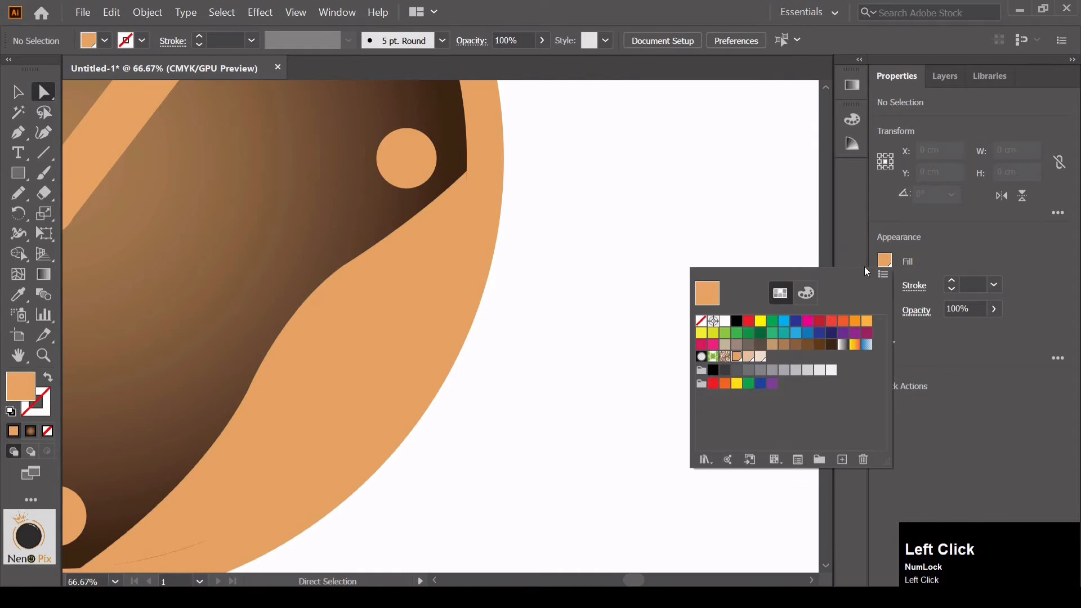
{"action": "left_click", "coordinate": [749, 357]}
{"action": "left_click", "coordinate": [17, 89]}
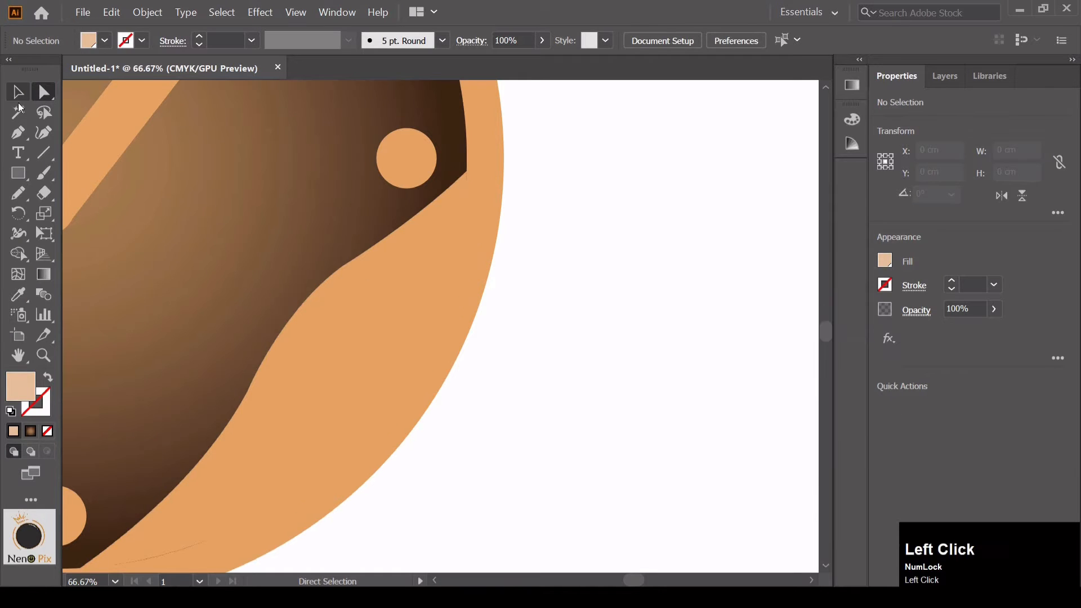
{"action": "left_click", "coordinate": [360, 338]}
{"action": "left_click", "coordinate": [887, 263]}
{"action": "left_click", "coordinate": [752, 356]}
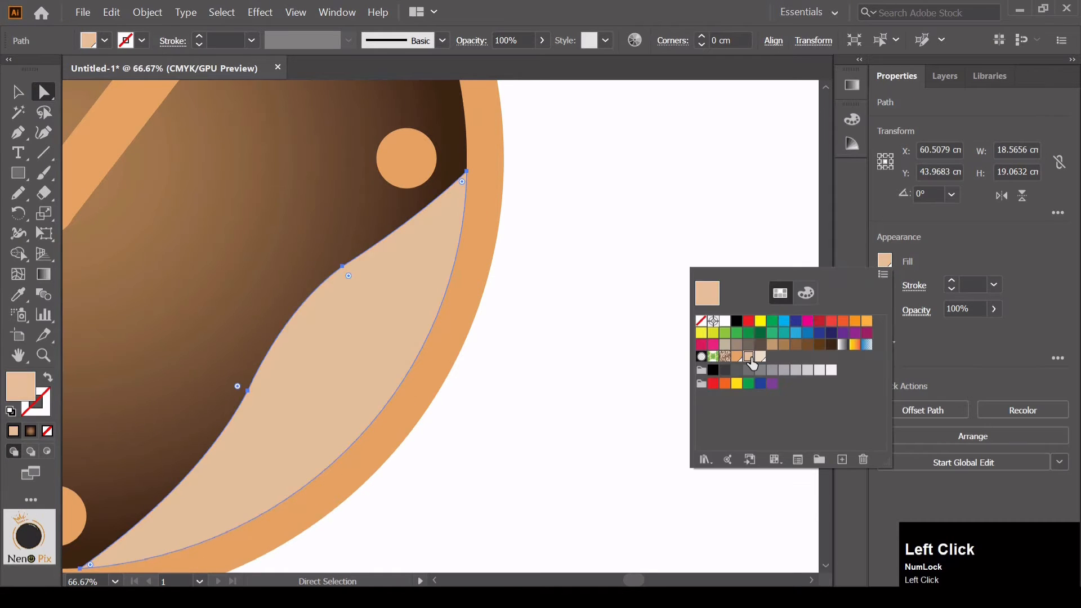
{"action": "left_click", "coordinate": [526, 314]}
{"action": "left_click", "coordinate": [545, 333]}
Reshape the lower part of the peach shape's wavy inner edge by adjusting its lower inner anchor point
{"action": "key", "text": "space"}
{"action": "left_click_drag", "start_coordinate": [546, 338], "coordinate": [615, 314]}
{"action": "key", "text": "ctrl+minus"}
{"action": "key", "text": "ctrl+minus"}
{"action": "key", "text": "ctrl+minus"}
{"action": "key", "text": "space"}
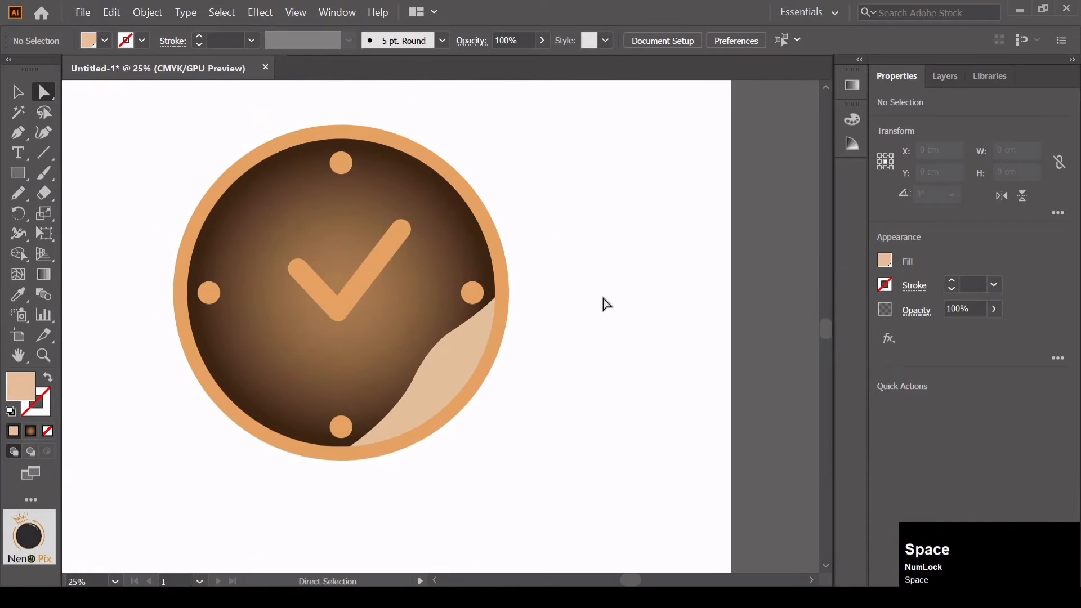
{"action": "key", "text": "ctrl+equal"}
{"action": "key", "text": "ctrl+equal"}
{"action": "key", "text": "ctrl+equal"}
{"action": "scroll", "coordinate": [522, 356], "scroll_direction": "down", "scroll_amount": 3}
{"action": "left_click", "coordinate": [374, 346]}
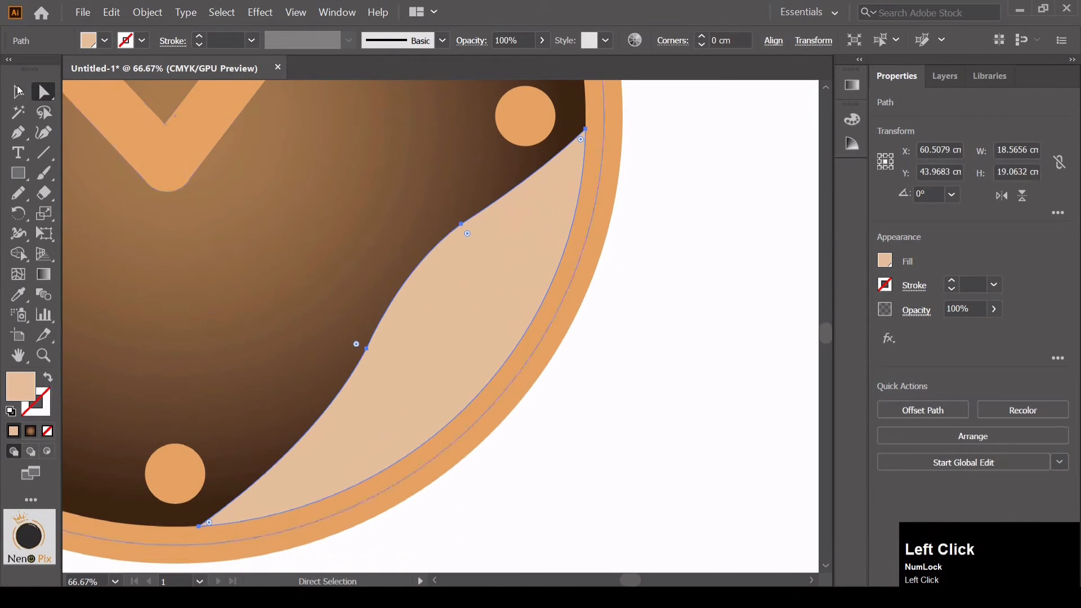
{"action": "left_click", "coordinate": [366, 347]}
Try to reshape the upper part of the wavy inner edge with the upper anchor's handle, and undo that change
{"action": "left_click_drag", "start_coordinate": [415, 263], "coordinate": [403, 236]}
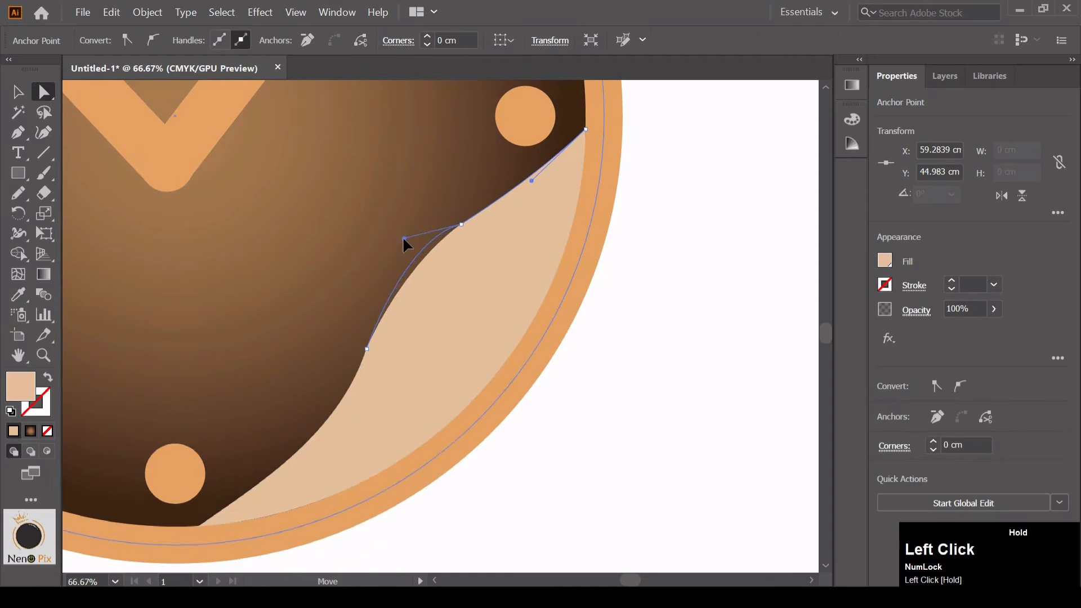
{"action": "left_click", "coordinate": [455, 238]}
{"action": "key", "text": "ctrl+z"}
{"action": "key", "text": "ctrl+z"}
{"action": "key", "text": "ctrl+z"}
{"action": "left_click", "coordinate": [702, 265]}
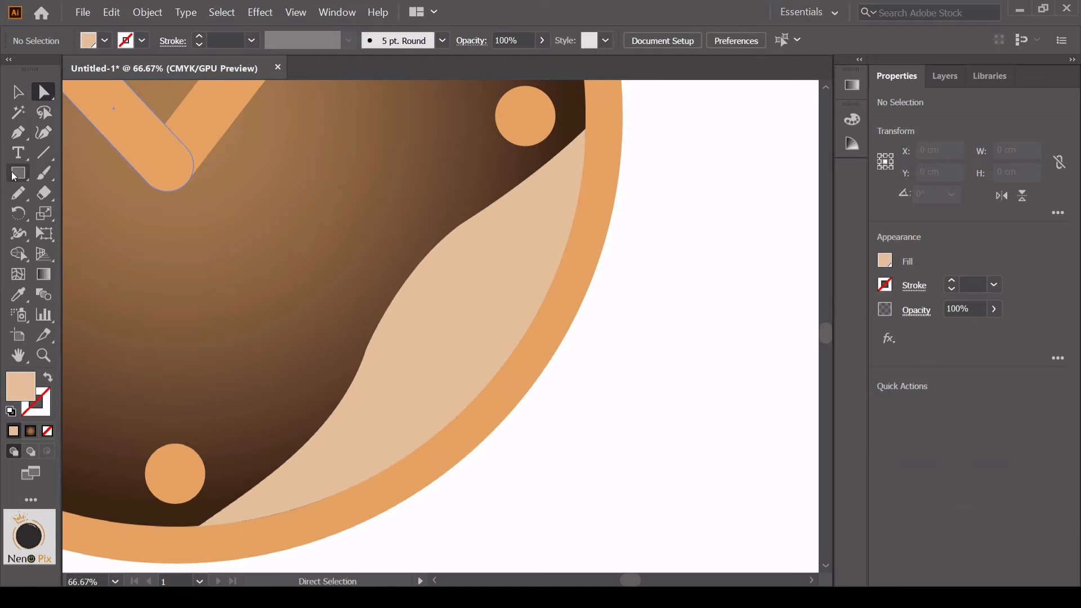
Draw a white circle without stroke, about 2.86 cm across, in the middle of the peach shape with the Ellipse tool
{"action": "left_click_drag", "start_coordinate": [18, 173], "coordinate": [57, 215]}
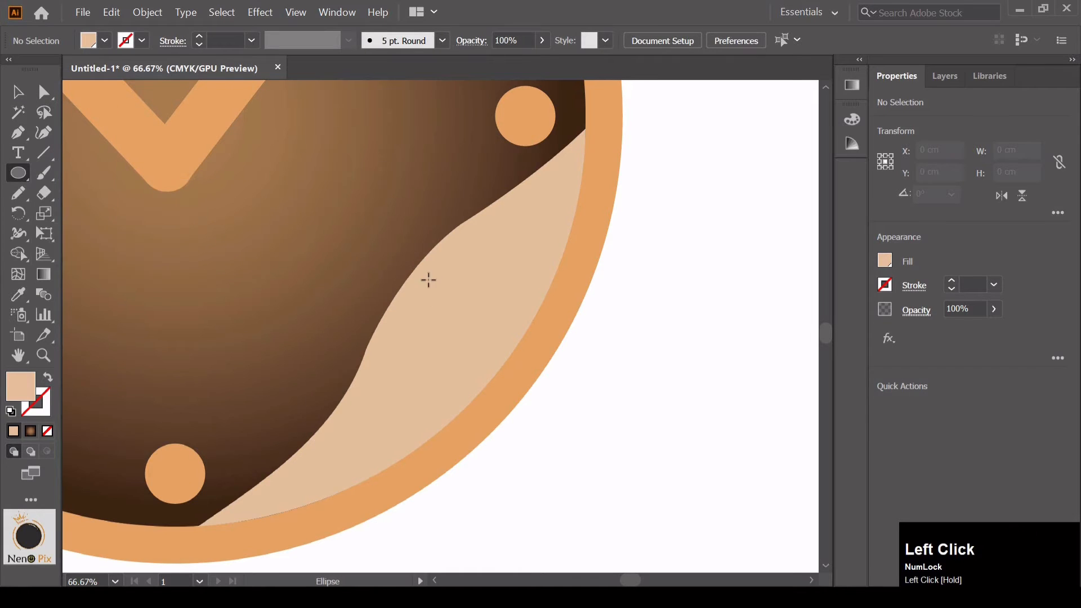
{"action": "left_click", "coordinate": [885, 260]}
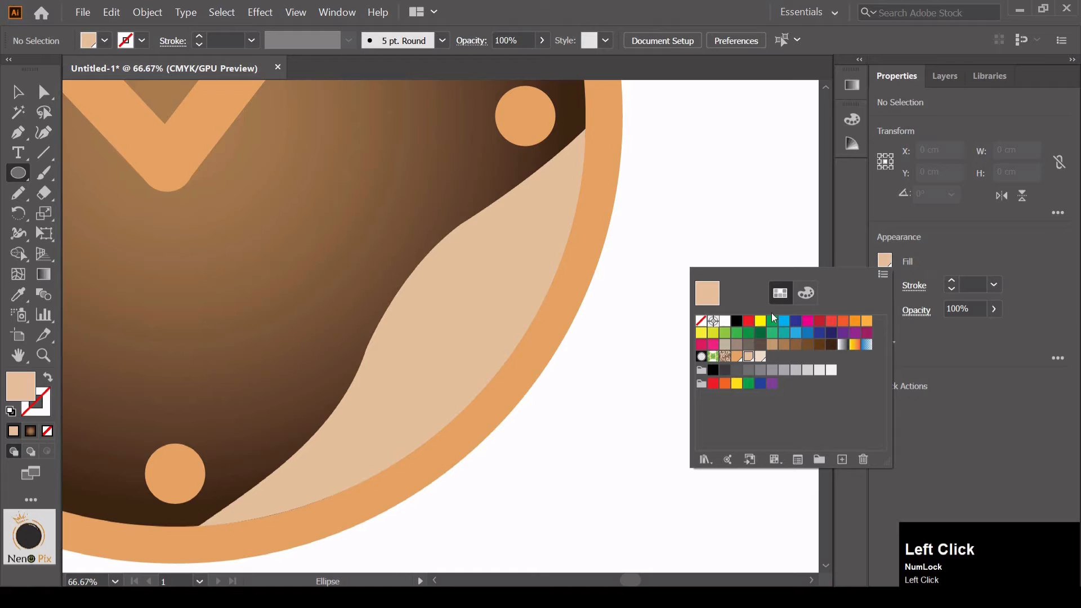
{"action": "left_click", "coordinate": [724, 322]}
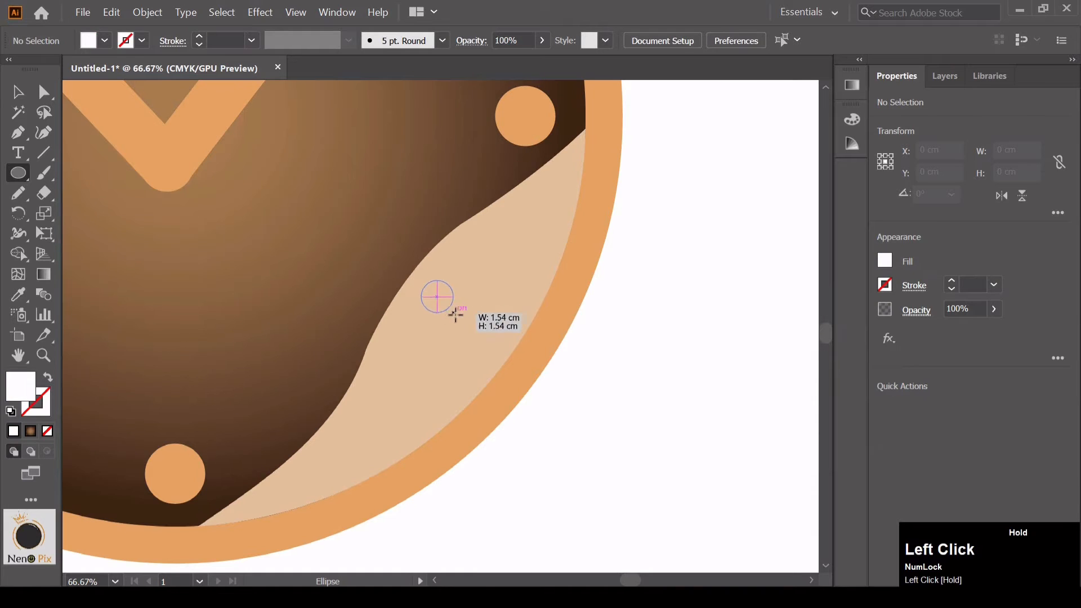
{"action": "key", "text": "Caps_Lock"}
{"action": "left_click_drag", "start_coordinate": [455, 314], "coordinate": [480, 340]}
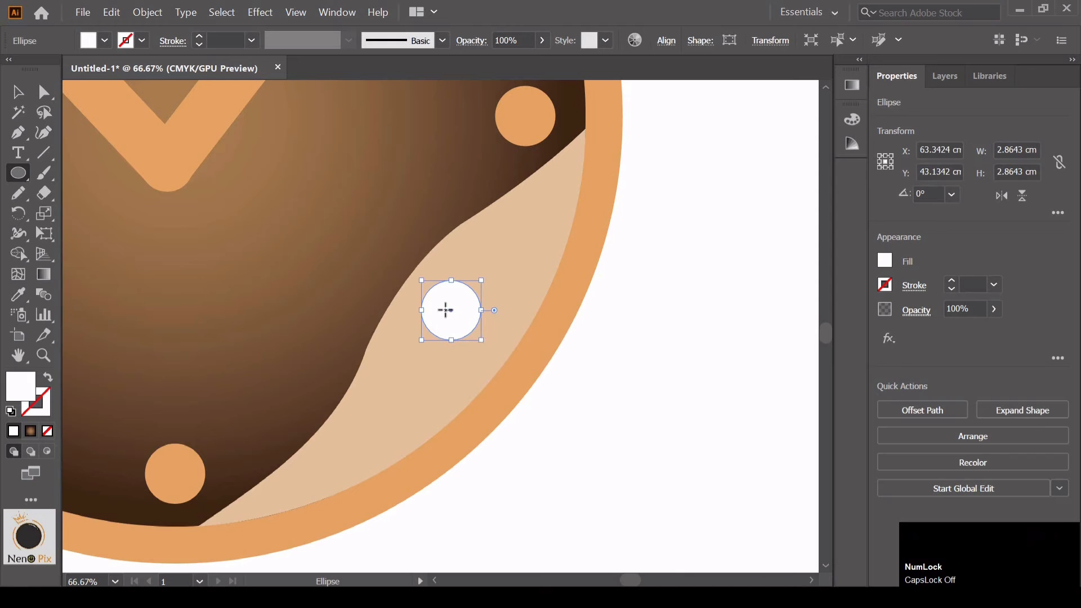
Add two more white circles to the peach shape, about 2.7 cm below and 2.3 cm above the first, and adjust their positions
{"action": "left_click_drag", "start_coordinate": [450, 305], "coordinate": [444, 303]}
{"action": "left_click_drag", "start_coordinate": [443, 303], "coordinate": [444, 308]}
{"action": "left_click_drag", "start_coordinate": [443, 310], "coordinate": [395, 407]}
{"action": "mouse_move", "coordinate": [426, 440]}
{"action": "left_mouse_down"}
{"action": "mouse_move", "coordinate": [411, 429]}
{"action": "mouse_move", "coordinate": [424, 437]}
{"action": "left_mouse_up"}
{"action": "left_click_drag", "start_coordinate": [401, 395], "coordinate": [520, 228]}
{"action": "left_click_drag", "start_coordinate": [542, 269], "coordinate": [538, 265]}
{"action": "key", "text": "v"}
{"action": "left_click_drag", "start_coordinate": [393, 426], "coordinate": [390, 433]}
{"action": "left_click_drag", "start_coordinate": [445, 321], "coordinate": [440, 326]}
{"action": "left_click_drag", "start_coordinate": [599, 389], "coordinate": [565, 413]}
Apply the clock face's radial gradient to the middle white circle with the Eyedropper, and remove its stroke
{"action": "left_click", "coordinate": [406, 347]}
{"action": "left_click", "coordinate": [884, 260]}
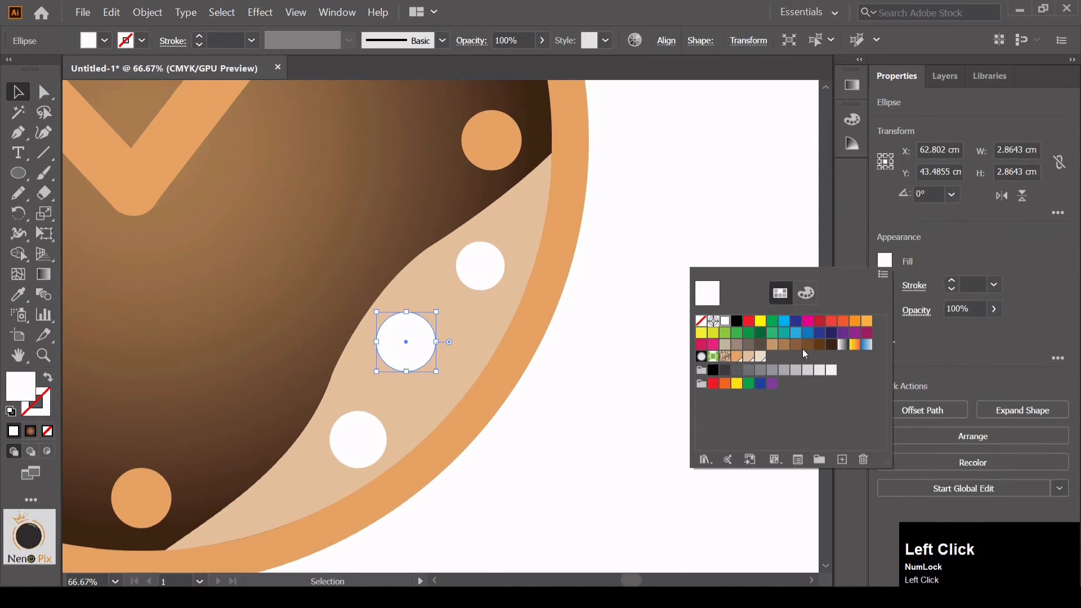
{"action": "left_click", "coordinate": [243, 220]}
{"action": "left_click", "coordinate": [410, 345]}
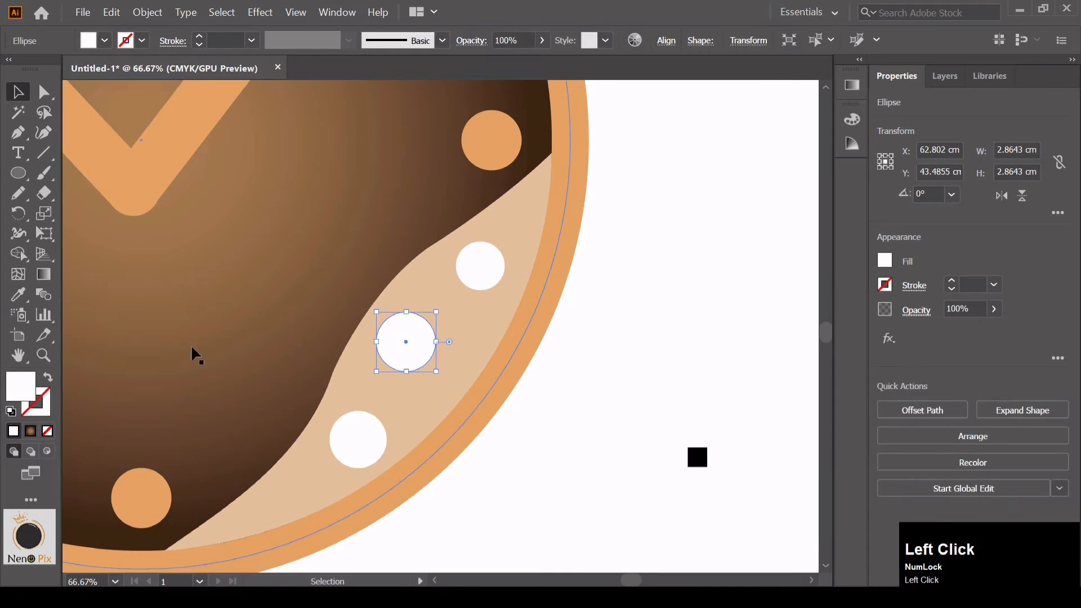
{"action": "key", "text": "i"}
{"action": "left_click", "coordinate": [154, 284]}
{"action": "key", "text": "v"}
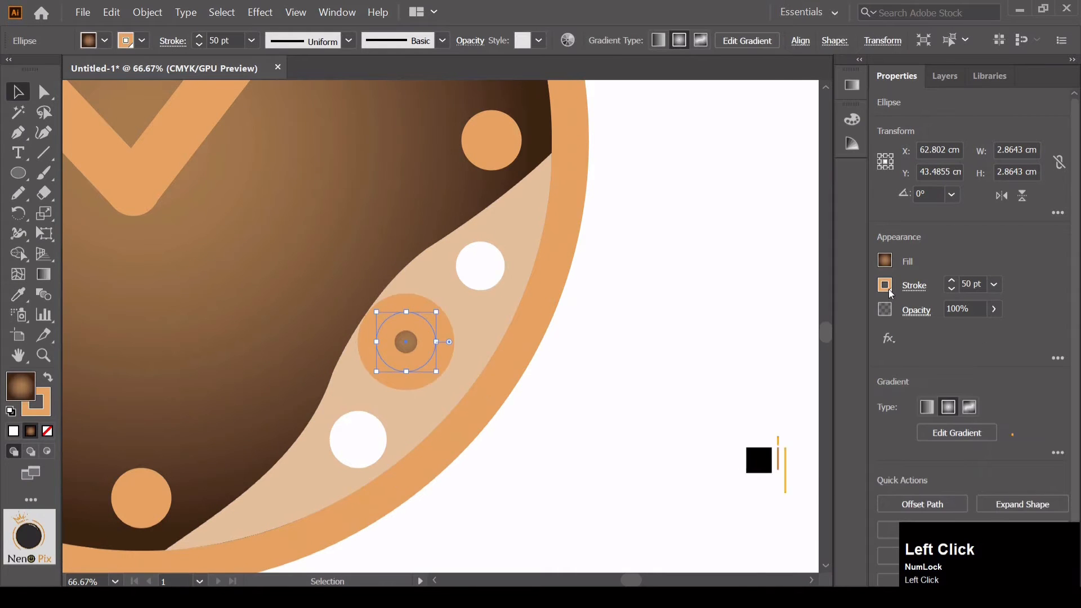
{"action": "left_click", "coordinate": [885, 285]}
{"action": "left_click", "coordinate": [704, 343]}
{"action": "left_click", "coordinate": [941, 263]}
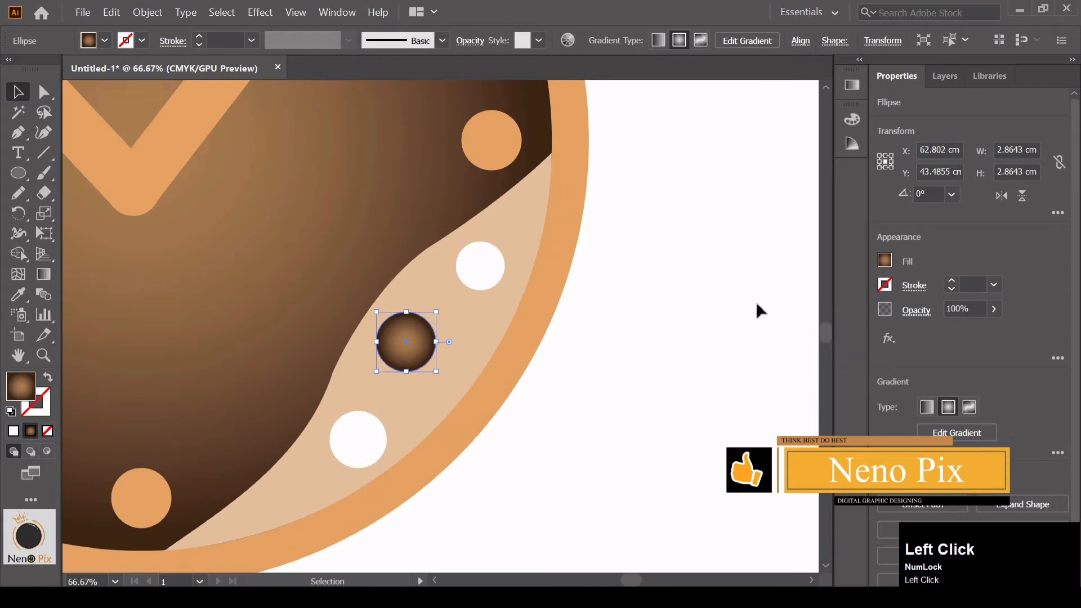
Shift the middle circle's gradient midpoint to about 33% so the dark brown covers more of it
{"action": "left_click", "coordinate": [884, 261]}
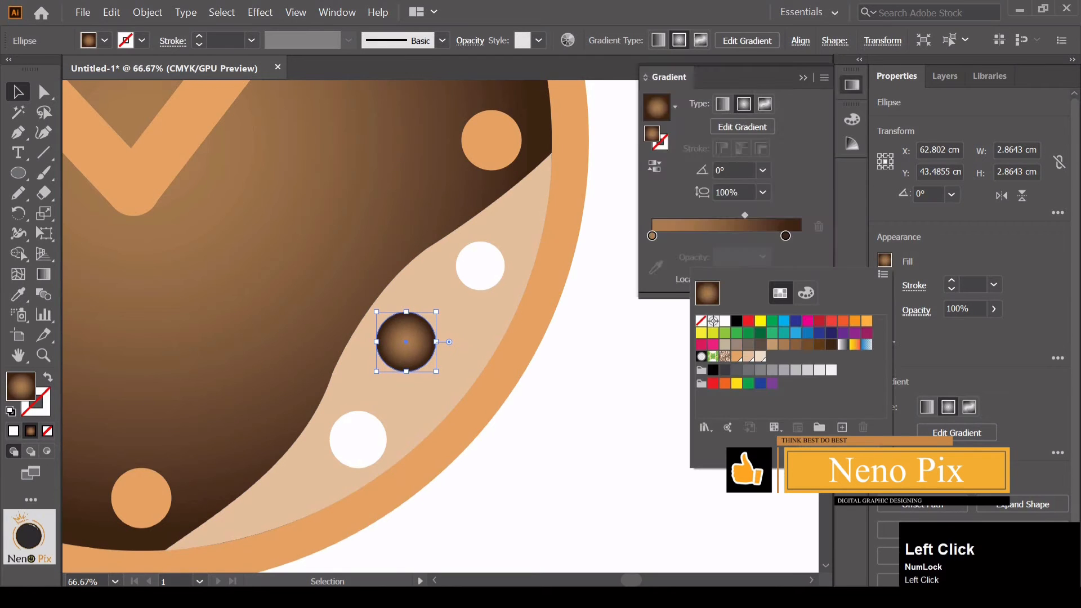
{"action": "left_click_drag", "start_coordinate": [752, 224], "coordinate": [695, 211]}
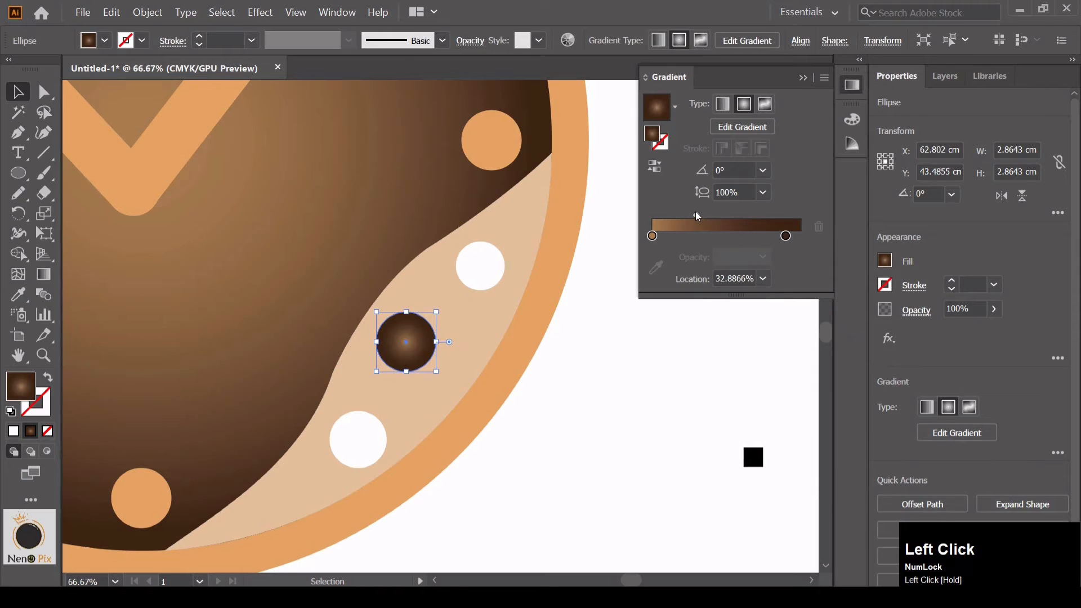
{"action": "left_click", "coordinate": [670, 320]}
Copy the middle circle's brown gradient to the upper and lower white circles with the Eyedropper
{"action": "left_click", "coordinate": [487, 267]}
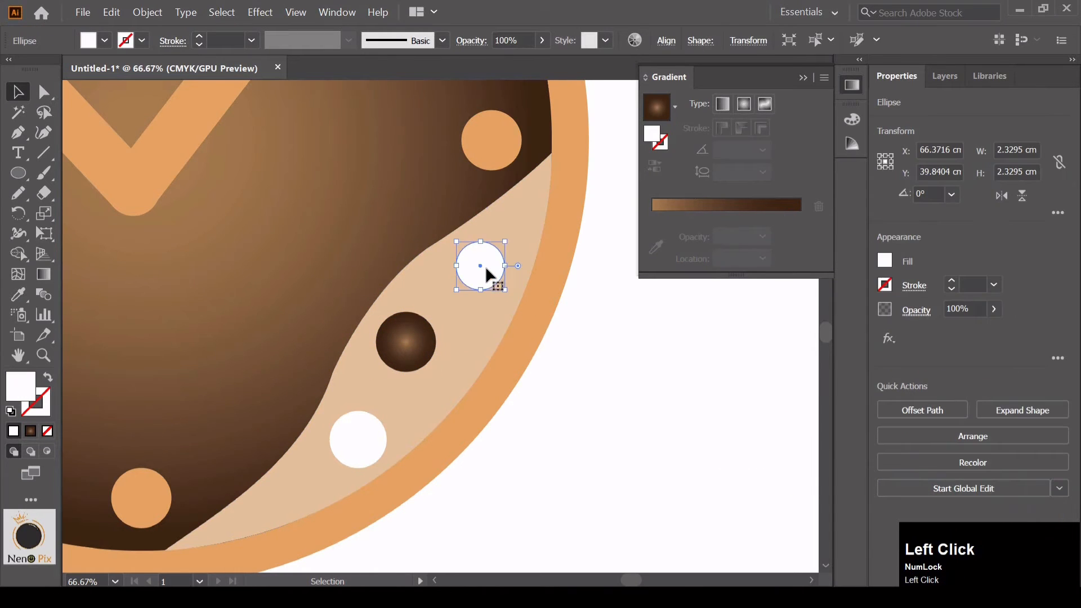
{"action": "left_click", "coordinate": [18, 294]}
{"action": "left_click", "coordinate": [405, 342]}
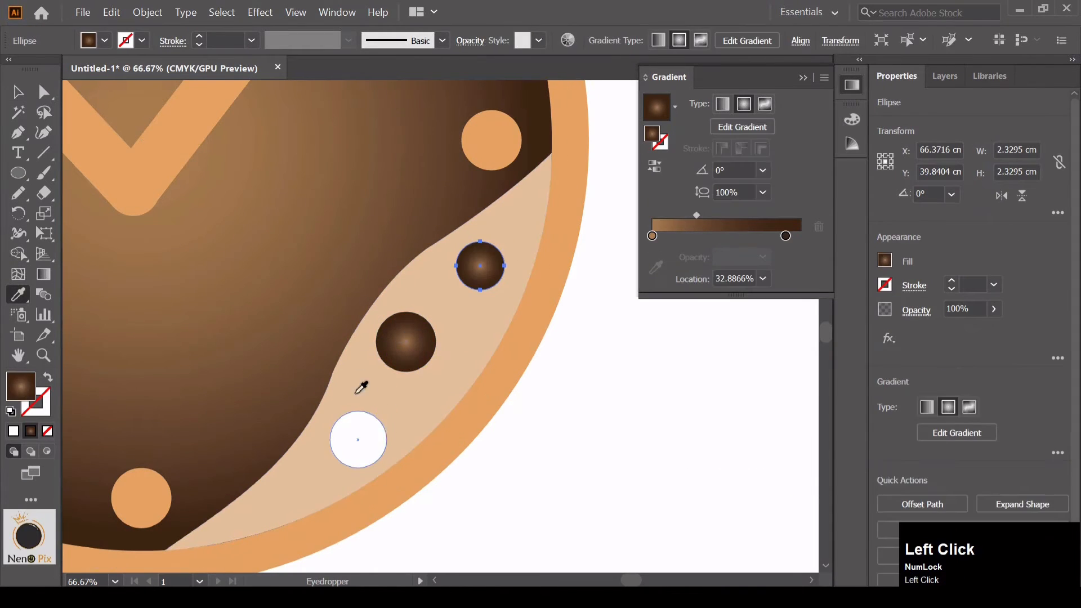
{"action": "left_click", "coordinate": [357, 437], "text": "ctrl"}
{"action": "left_click", "coordinate": [405, 342]}
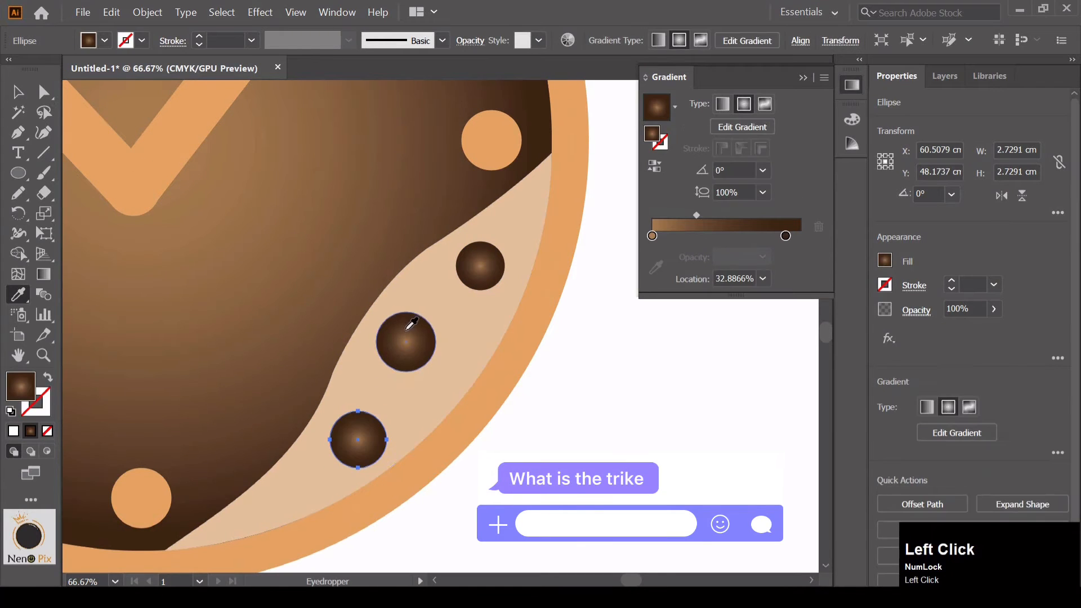
{"action": "key", "text": "ctrl"}
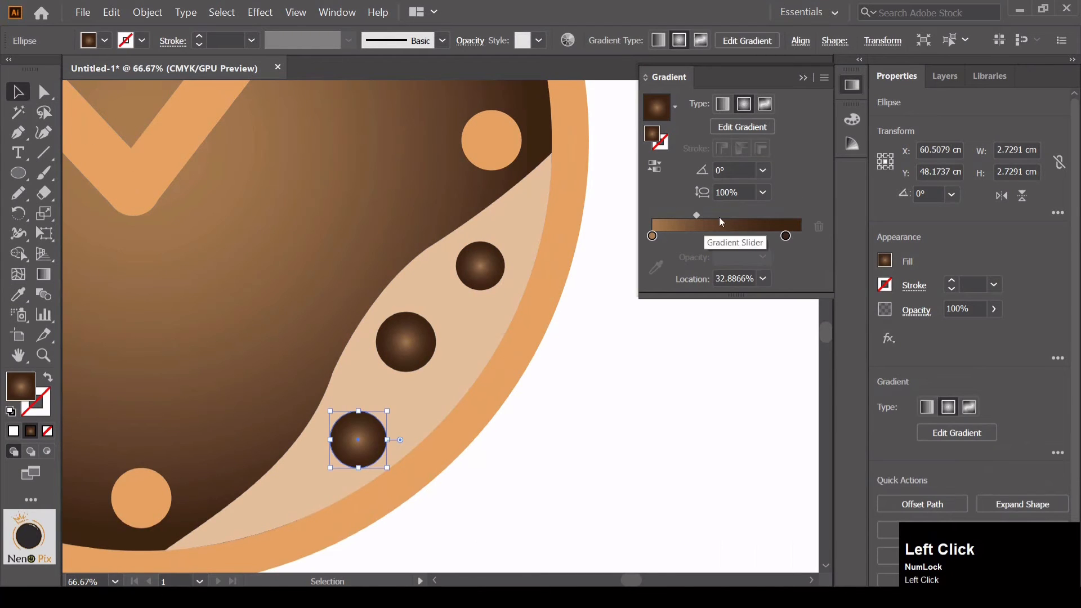
Shift the gradient midpoint of the lower and upper circles to about 43%
{"action": "left_click_drag", "start_coordinate": [698, 215], "coordinate": [711, 218]}
{"action": "left_click", "coordinate": [480, 266]}
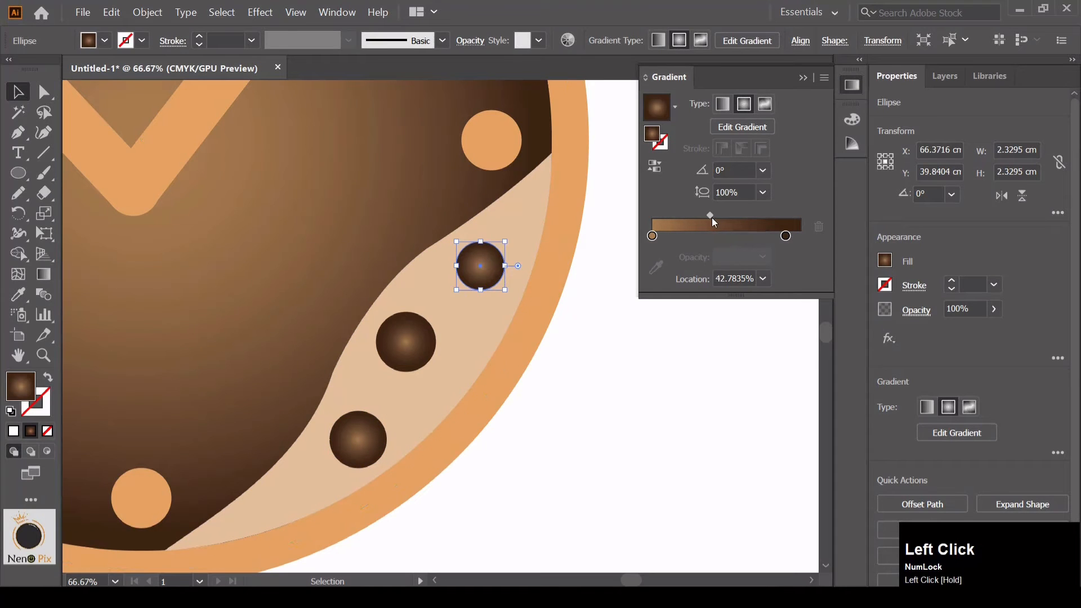
{"action": "left_click", "coordinate": [727, 365]}
Set the fill to solid dark brown and draw small round dots beside the three gradient circles with the Ellipse tool
{"action": "left_click", "coordinate": [19, 174]}
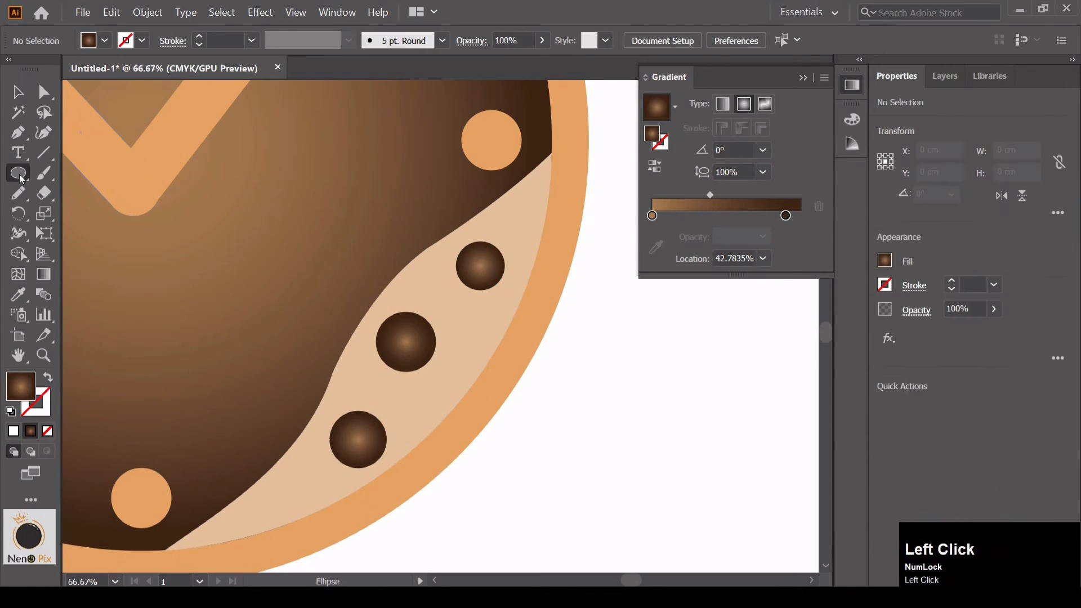
{"action": "left_click", "coordinate": [803, 78]}
{"action": "left_click", "coordinate": [885, 260]}
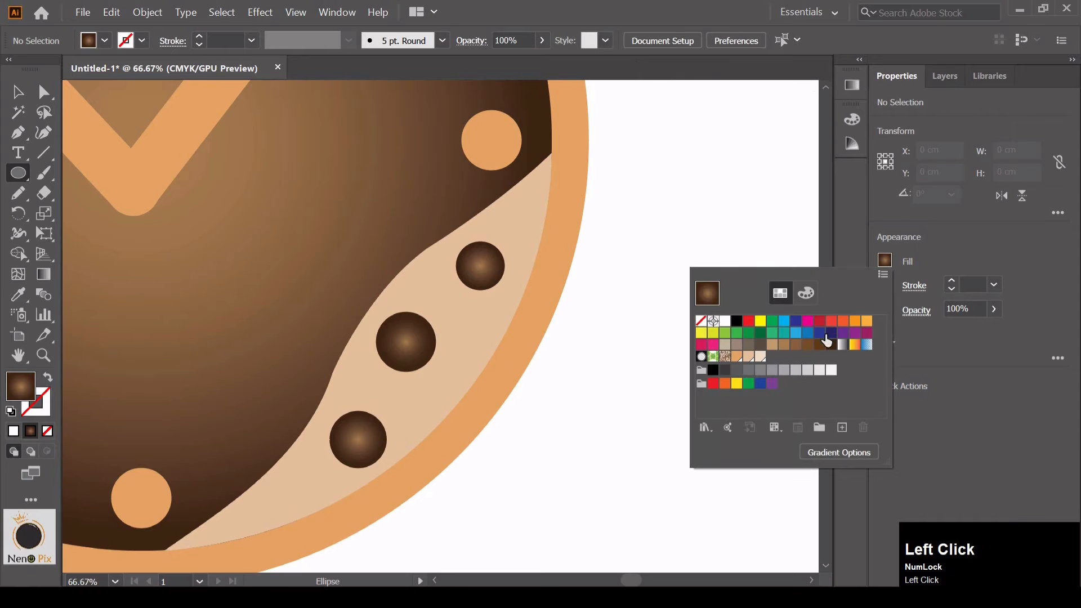
{"action": "left_click", "coordinate": [830, 345]}
{"action": "left_click", "coordinate": [512, 247]}
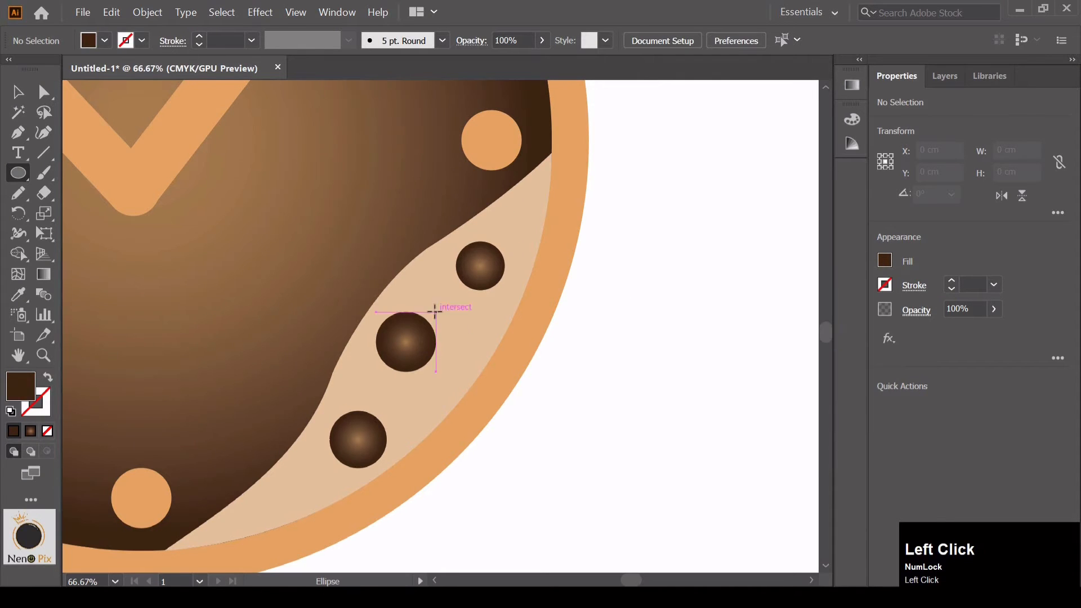
{"action": "left_click_drag", "start_coordinate": [436, 312], "coordinate": [456, 332]}
{"action": "left_click_drag", "start_coordinate": [318, 454], "coordinate": [330, 466]}
{"action": "left_click_drag", "start_coordinate": [348, 381], "coordinate": [361, 395]}
{"action": "left_click_drag", "start_coordinate": [497, 221], "coordinate": [515, 238]}
{"action": "left_click_drag", "start_coordinate": [495, 241], "coordinate": [505, 250]}
{"action": "scroll", "coordinate": [559, 260], "scroll_direction": "up", "scroll_amount": 2}
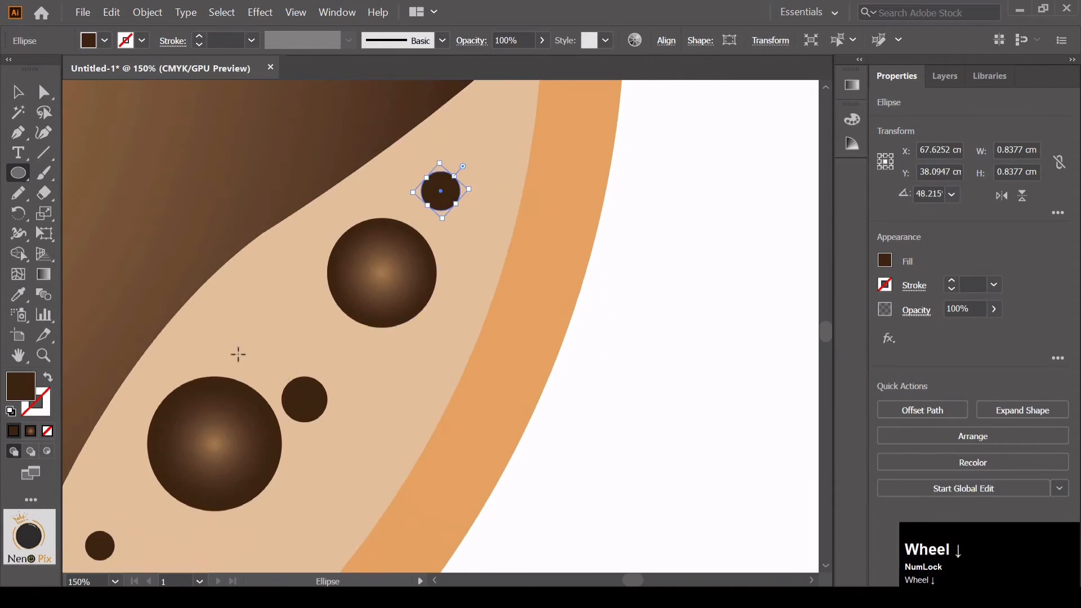
Scatter clusters of smaller dark brown dots beside the upper and middle gradient circles, down to about 0.2 cm across
{"action": "scroll", "coordinate": [237, 355], "scroll_direction": "down", "scroll_amount": 2}
{"action": "left_click_drag", "start_coordinate": [293, 376], "coordinate": [312, 396]}
{"action": "mouse_move", "coordinate": [276, 410]}
{"action": "left_mouse_down"}
{"action": "mouse_move", "coordinate": [294, 427]}
{"action": "mouse_move", "coordinate": [268, 450]}
{"action": "left_mouse_up"}
{"action": "left_click_drag", "start_coordinate": [296, 462], "coordinate": [314, 479]}
{"action": "left_click_drag", "start_coordinate": [303, 410], "coordinate": [325, 430]}
{"action": "left_click_drag", "start_coordinate": [439, 160], "coordinate": [467, 188]}
{"action": "left_click_drag", "start_coordinate": [413, 265], "coordinate": [428, 280]}
{"action": "left_click_drag", "start_coordinate": [423, 232], "coordinate": [445, 254]}
{"action": "left_click_drag", "start_coordinate": [444, 293], "coordinate": [458, 306]}
{"action": "left_click_drag", "start_coordinate": [421, 300], "coordinate": [444, 322]}
{"action": "left_click_drag", "start_coordinate": [438, 266], "coordinate": [453, 283]}
{"action": "left_click_drag", "start_coordinate": [486, 309], "coordinate": [587, 239]}
{"action": "mouse_move", "coordinate": [332, 529]}
{"action": "left_mouse_down"}
{"action": "mouse_move", "coordinate": [361, 314]}
{"action": "mouse_move", "coordinate": [369, 333]}
{"action": "left_mouse_up"}
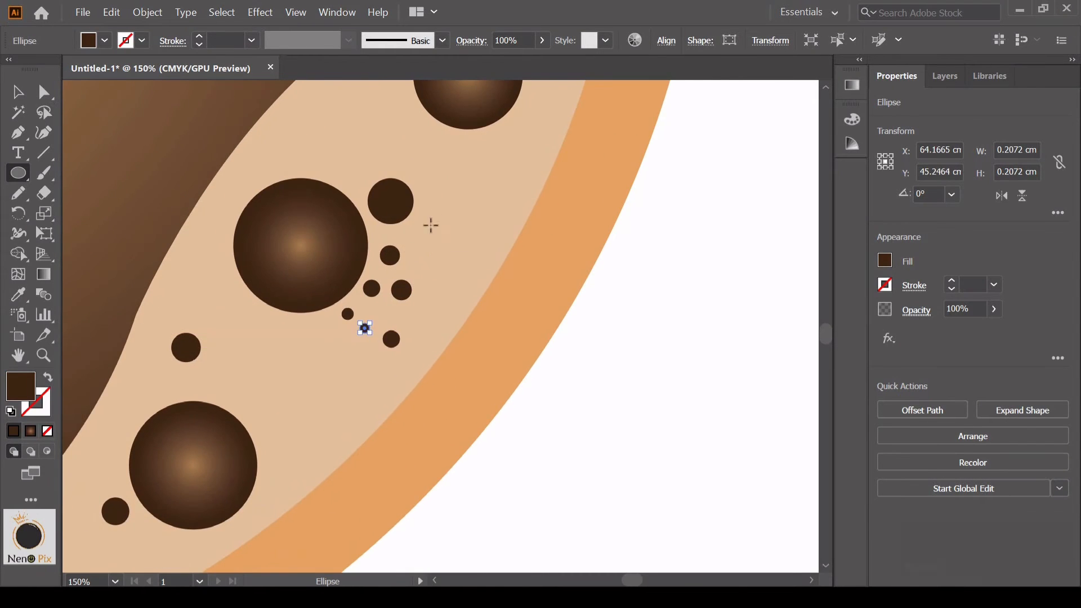
Draw more tiny dark brown dots of varied sizes between the middle and lower gradient circles and around the lower one
{"action": "left_click_drag", "start_coordinate": [433, 219], "coordinate": [467, 253]}
{"action": "left_click_drag", "start_coordinate": [413, 313], "coordinate": [437, 336]}
{"action": "left_click_drag", "start_coordinate": [347, 379], "coordinate": [440, 289]}
{"action": "left_click_drag", "start_coordinate": [309, 282], "coordinate": [330, 302]}
{"action": "left_click_drag", "start_coordinate": [352, 318], "coordinate": [378, 344]}
{"action": "left_click_drag", "start_coordinate": [388, 272], "coordinate": [411, 296]}
{"action": "left_click_drag", "start_coordinate": [434, 292], "coordinate": [459, 318]}
{"action": "left_click_drag", "start_coordinate": [390, 308], "coordinate": [392, 310]}
{"action": "left_click_drag", "start_coordinate": [352, 292], "coordinate": [362, 302]}
{"action": "left_click_drag", "start_coordinate": [386, 233], "coordinate": [444, 275]}
{"action": "left_click_drag", "start_coordinate": [377, 389], "coordinate": [419, 285]}
{"action": "left_click_drag", "start_coordinate": [413, 281], "coordinate": [419, 288]}
{"action": "left_click_drag", "start_coordinate": [346, 346], "coordinate": [354, 355]}
{"action": "left_click_drag", "start_coordinate": [250, 227], "coordinate": [262, 241]}
{"action": "scroll", "coordinate": [479, 338], "scroll_direction": "down", "scroll_amount": 5}
{"action": "key", "text": "v"}
{"action": "left_click", "coordinate": [624, 249]}
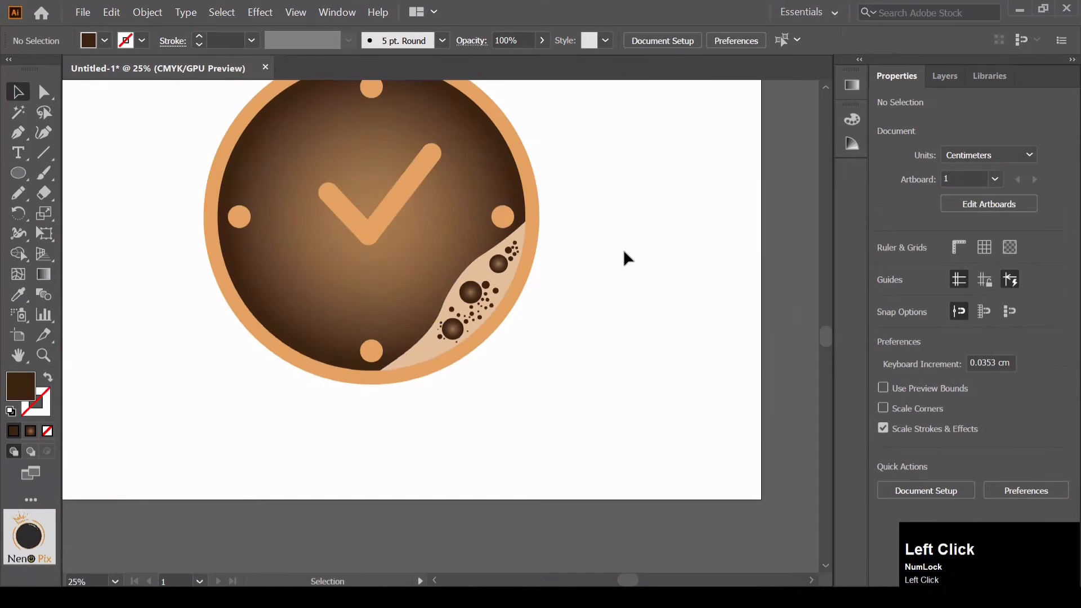
Place a duplicate of the peach wavy shape beside the clock, and overlay a second copy offset about 0.2 cm to the right
{"action": "left_click_drag", "start_coordinate": [596, 232], "coordinate": [528, 302]}
{"action": "left_click", "coordinate": [433, 286], "text": "ctrl"}
{"action": "left_click_drag", "start_coordinate": [421, 330], "coordinate": [572, 345]}
{"action": "key", "text": "ctrl+equal"}
{"action": "key", "text": "ctrl+equal"}
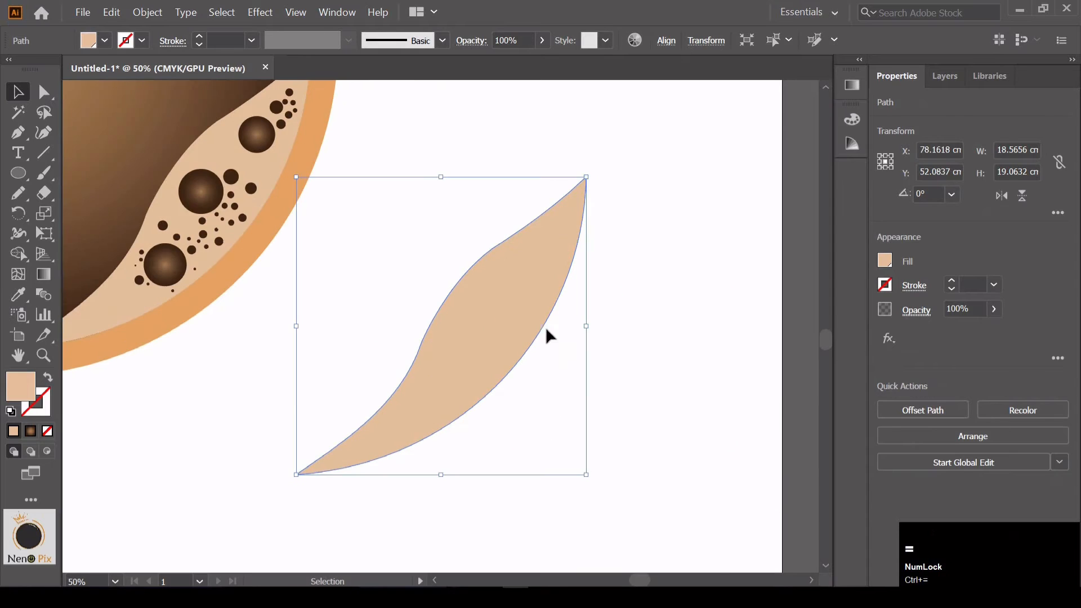
{"action": "key", "text": "ctrl"}
{"action": "left_click_drag", "start_coordinate": [490, 299], "coordinate": [493, 302]}
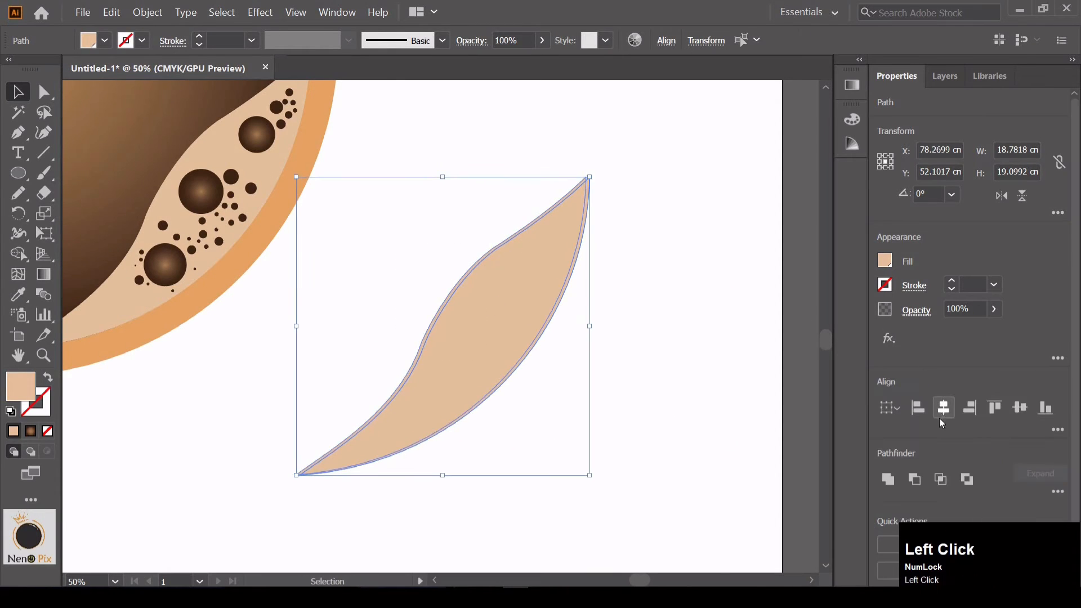
Cut the overlapping peach copies with Minus Front to leave a thin wavy strip, and fill the strip white
{"action": "left_click", "coordinate": [917, 480]}
{"action": "left_click", "coordinate": [884, 259]}
{"action": "left_click", "coordinate": [725, 321]}
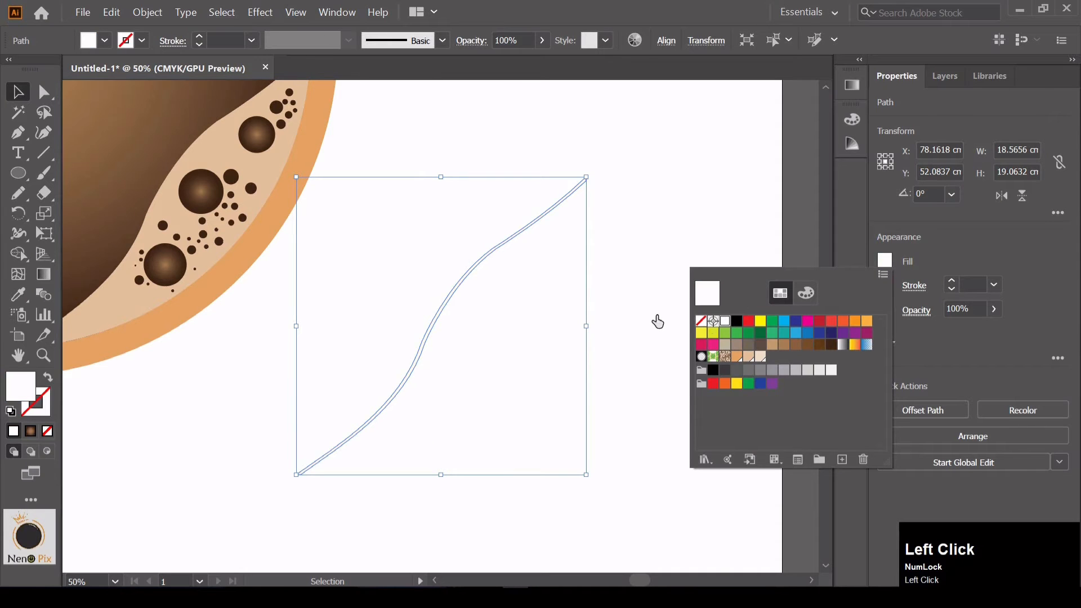
{"action": "left_click", "coordinate": [454, 295]}
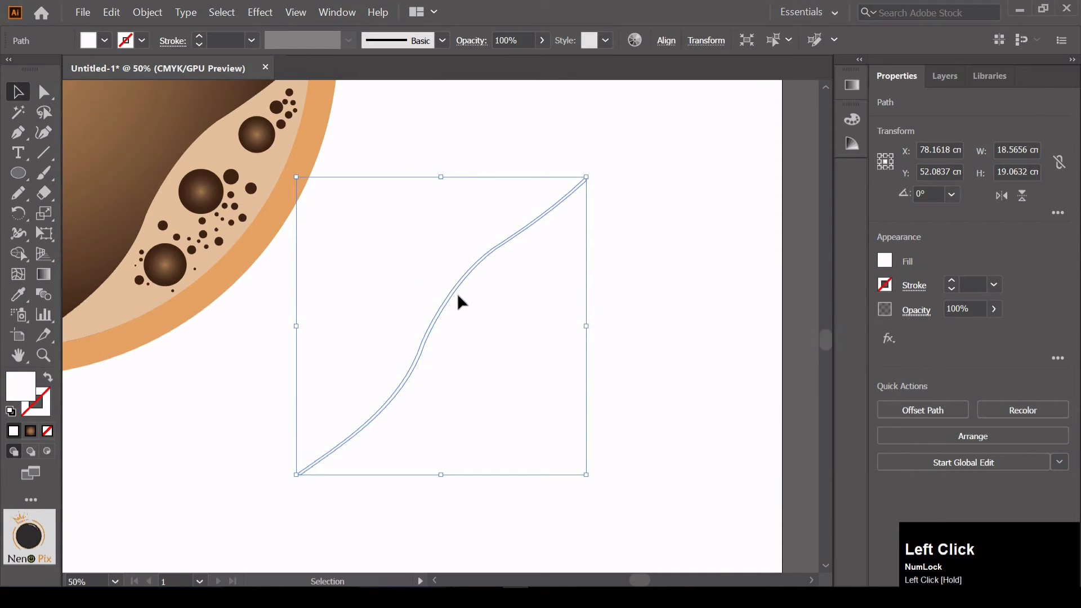
Move the white wavy strip onto the clock, along the inner edge of the peach wave
{"action": "left_click_drag", "start_coordinate": [457, 295], "coordinate": [346, 271]}
{"action": "key", "text": "space"}
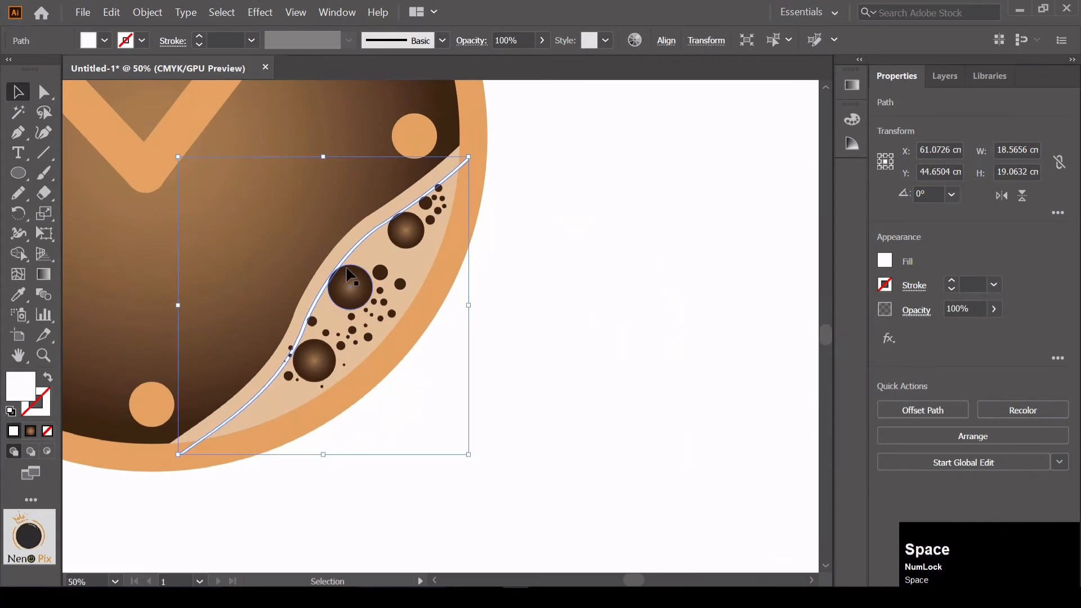
{"action": "key", "text": "ctrl+equal"}
{"action": "key", "text": "ctrl+equal"}
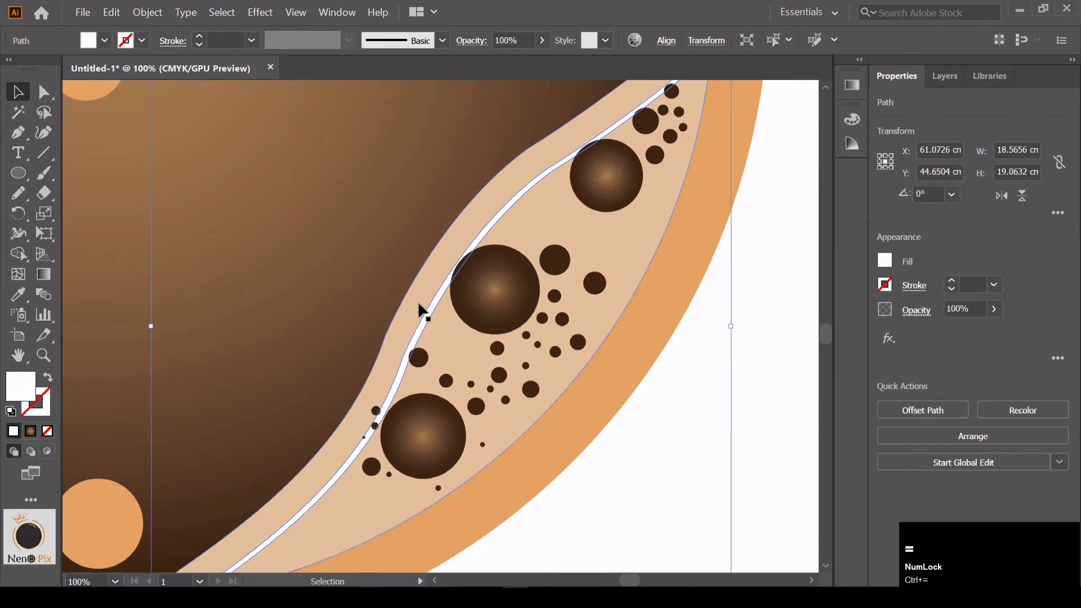
{"action": "left_click_drag", "start_coordinate": [427, 312], "coordinate": [415, 287]}
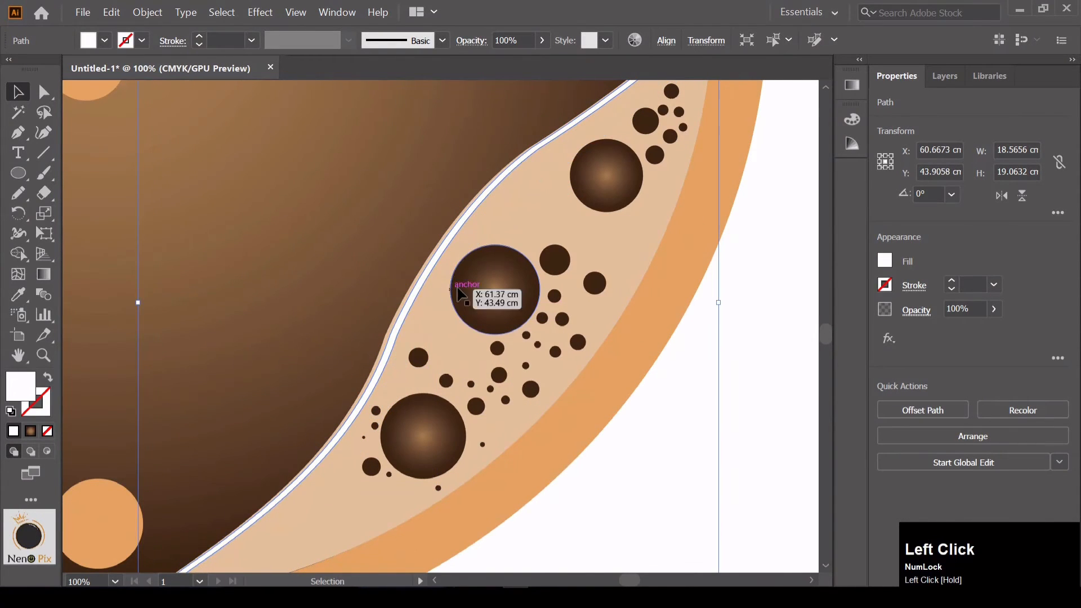
Nudge the white strip in small increments until it follows the peach wave's inner edge from end to end
{"action": "key", "text": "Left"}
{"action": "key", "text": "Left"}
{"action": "key", "text": "Left"}
{"action": "key", "text": "Left"}
{"action": "key", "text": "Left"}
{"action": "key", "text": "Left"}
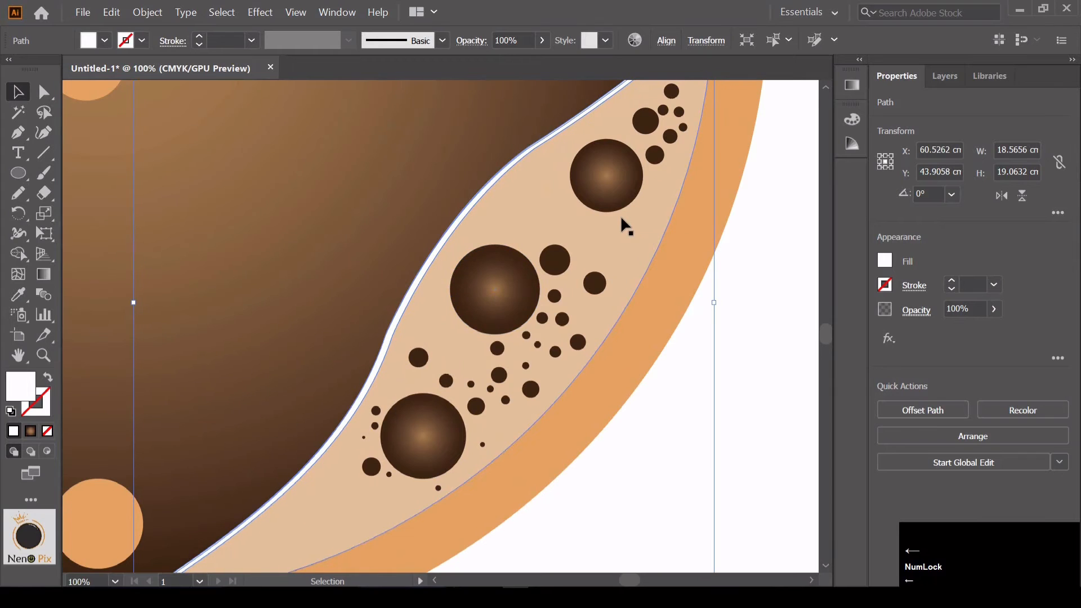
{"action": "key", "text": "space"}
{"action": "left_click_drag", "start_coordinate": [334, 500], "coordinate": [453, 368]}
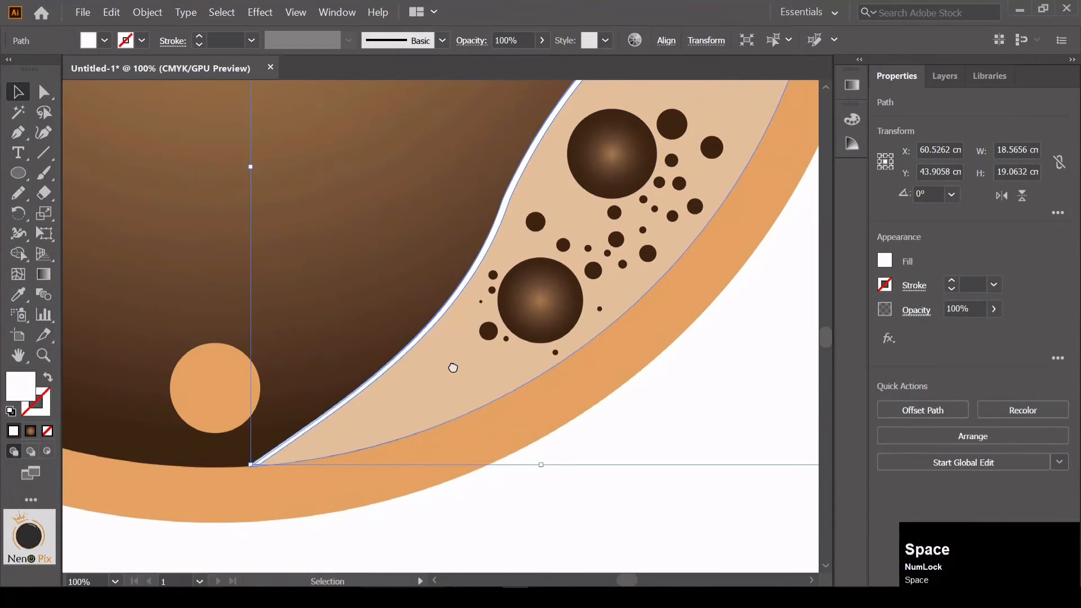
{"action": "key", "text": "Left"}
{"action": "key", "text": "Right"}
{"action": "key", "text": "space"}
{"action": "left_click_drag", "start_coordinate": [568, 304], "coordinate": [277, 517]}
{"action": "left_click", "coordinate": [472, 301]}
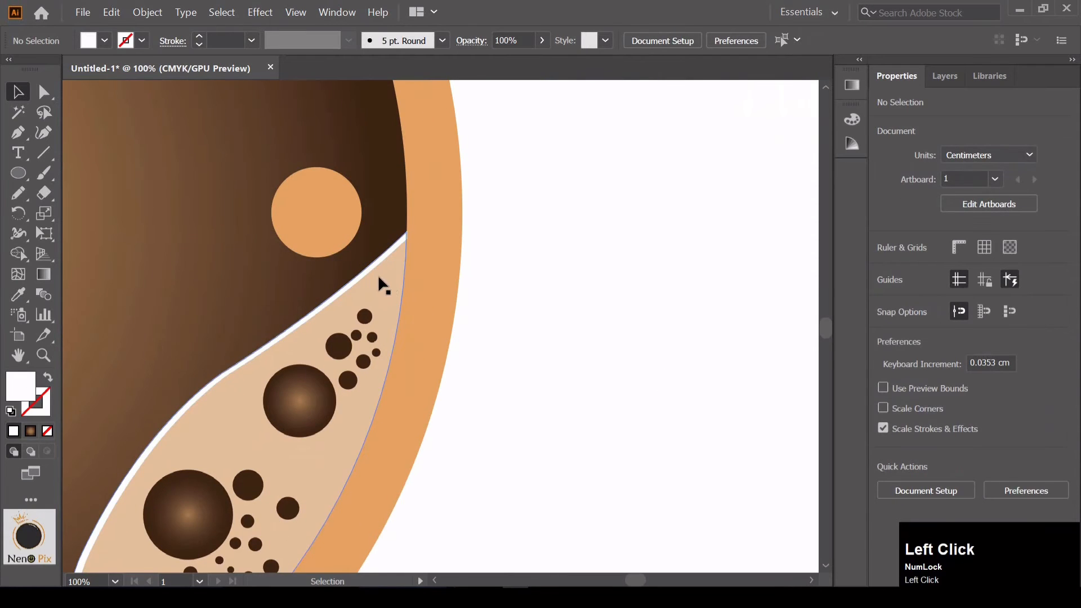
Set the white strip's opacity to 70%
{"action": "key", "text": "ctrl+minus"}
{"action": "key", "text": "ctrl+minus"}
{"action": "key", "text": "ctrl+minus"}
{"action": "key", "text": "ctrl+minus"}
{"action": "left_click", "coordinate": [515, 338]}
{"action": "key", "text": "space"}
{"action": "left_click_drag", "start_coordinate": [449, 356], "coordinate": [498, 354]}
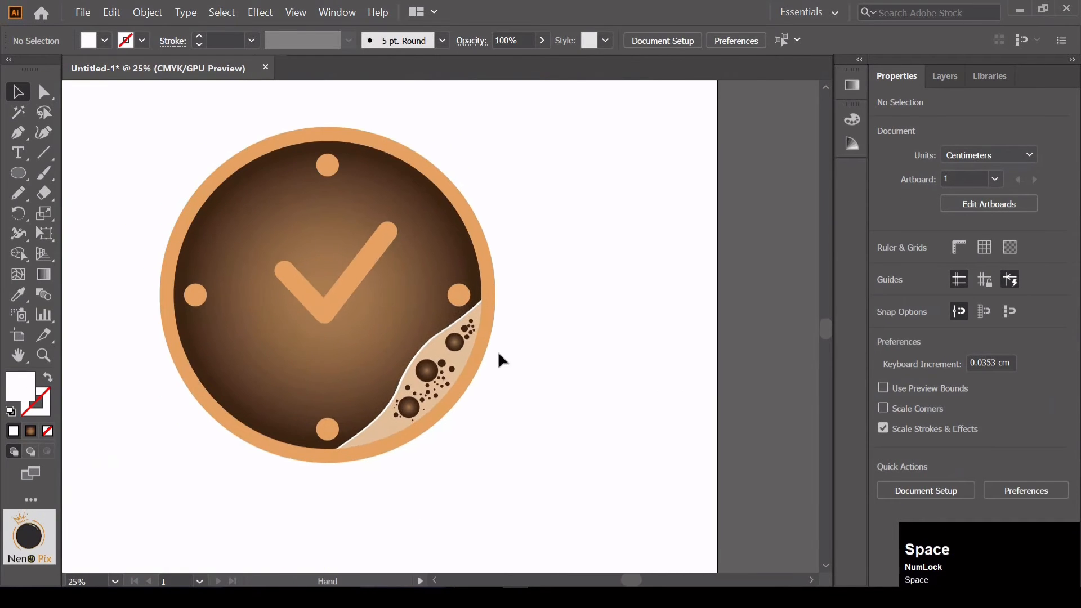
{"action": "left_click", "coordinate": [431, 348]}
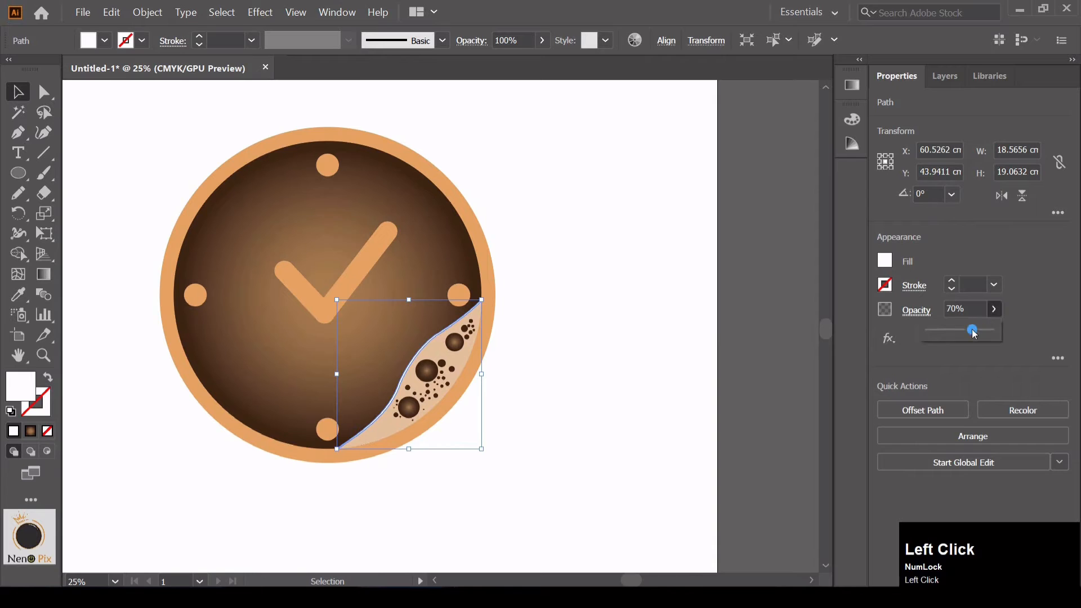
{"action": "left_click", "coordinate": [583, 263]}
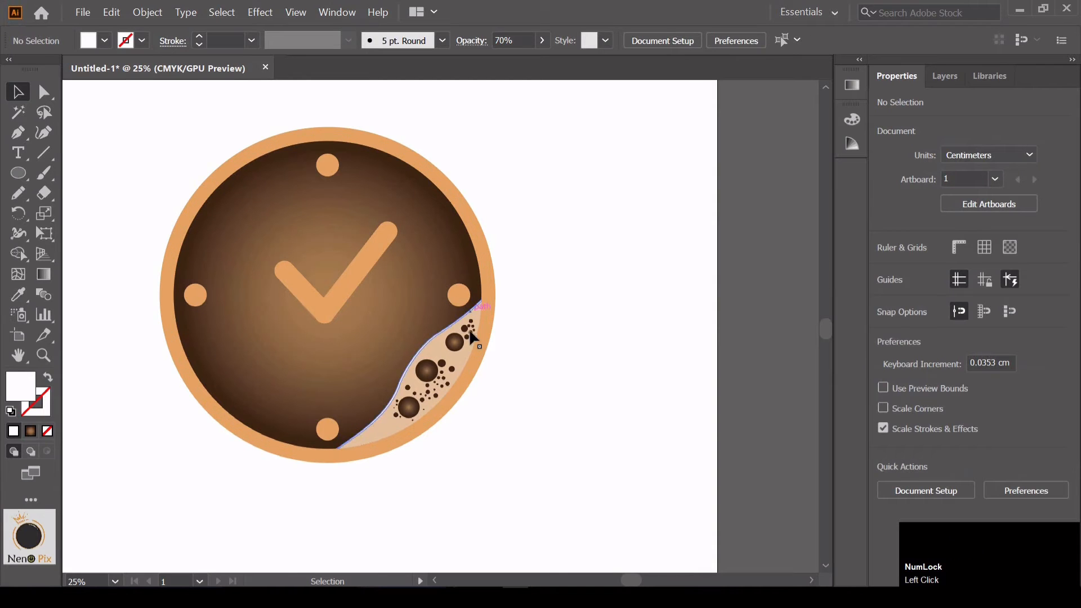
Draw a rectangle about 5.6 by 3.3 cm extending from the clock's right rim as a cup handle
{"action": "left_click_drag", "start_coordinate": [22, 174], "coordinate": [73, 176]}
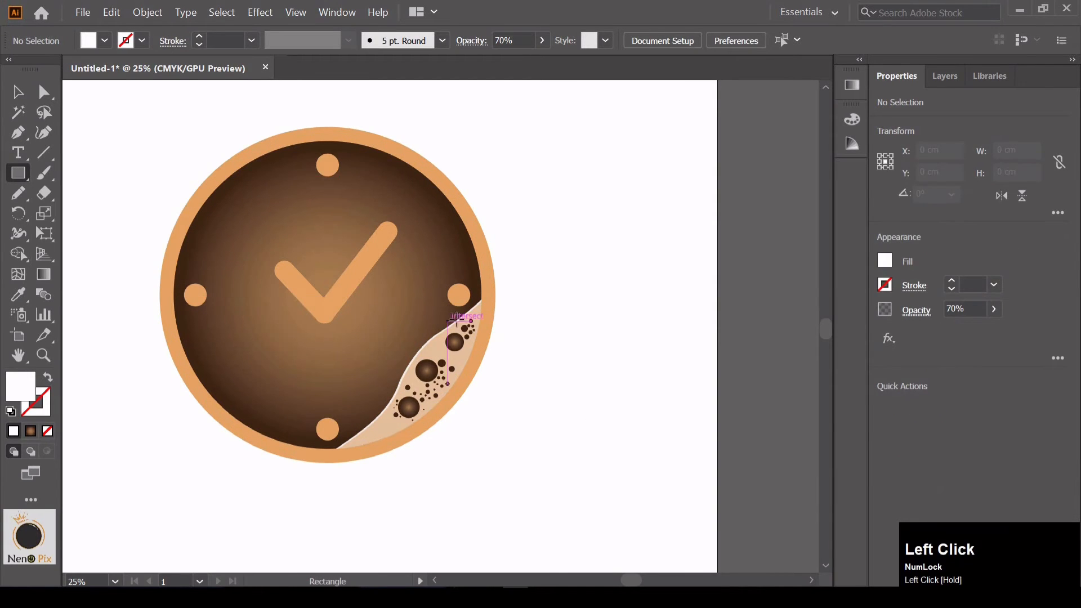
{"action": "key", "text": "ctrl+equal"}
{"action": "left_click_drag", "start_coordinate": [590, 285], "coordinate": [470, 338]}
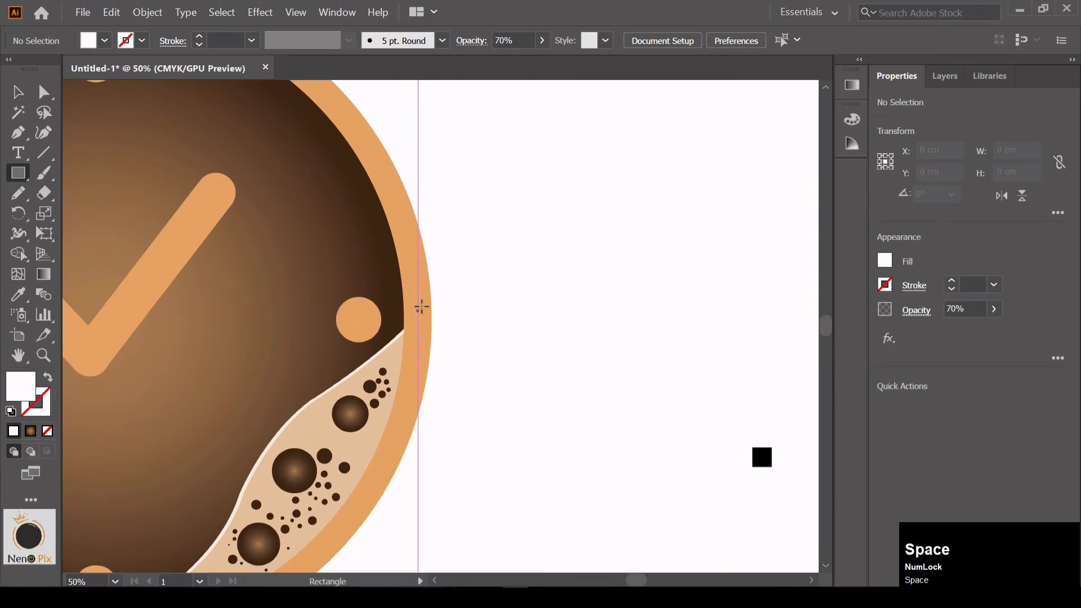
{"action": "left_click_drag", "start_coordinate": [419, 297], "coordinate": [505, 353]}
Round the handle rectangle's two outer corners to a radius of about 1.23 cm
{"action": "left_click", "coordinate": [36, 98]}
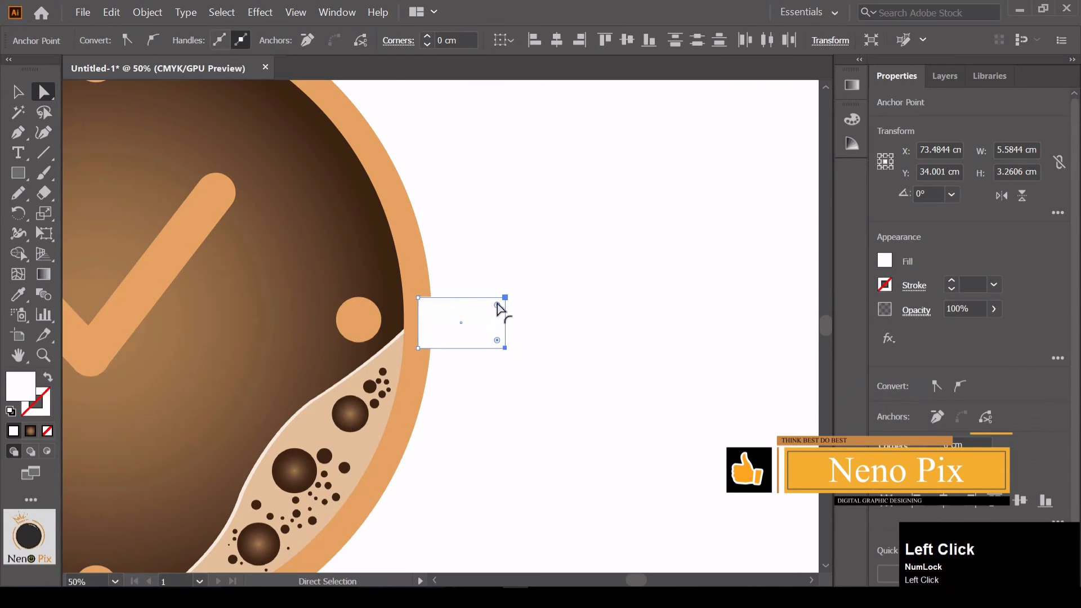
{"action": "mouse_move", "coordinate": [498, 305]}
{"action": "left_mouse_down"}
{"action": "mouse_move", "coordinate": [475, 318]}
{"action": "mouse_move", "coordinate": [488, 323]}
{"action": "left_mouse_up"}
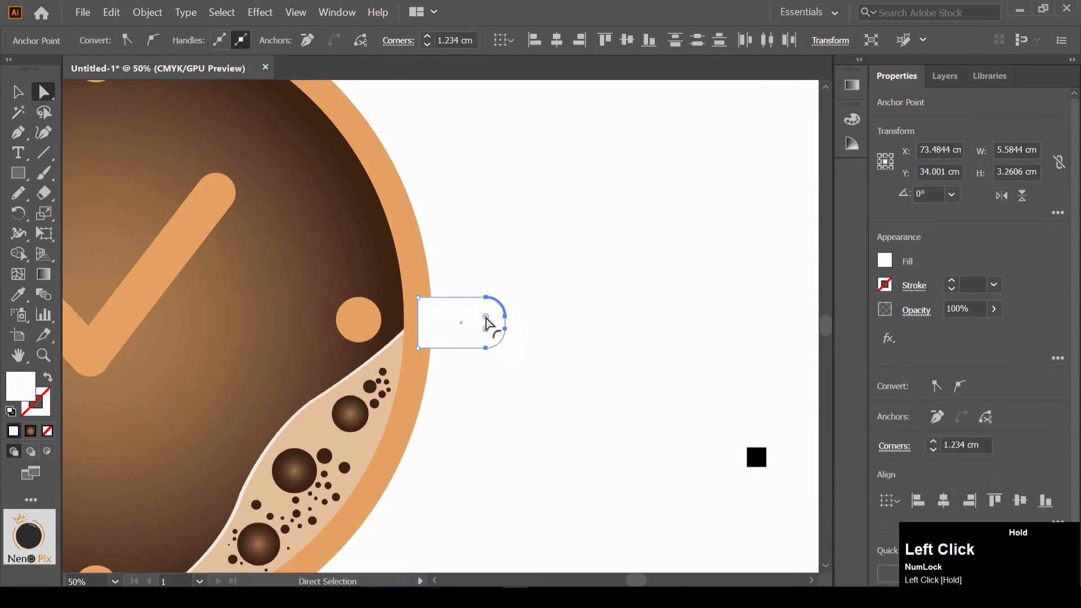
{"action": "key", "text": "v"}
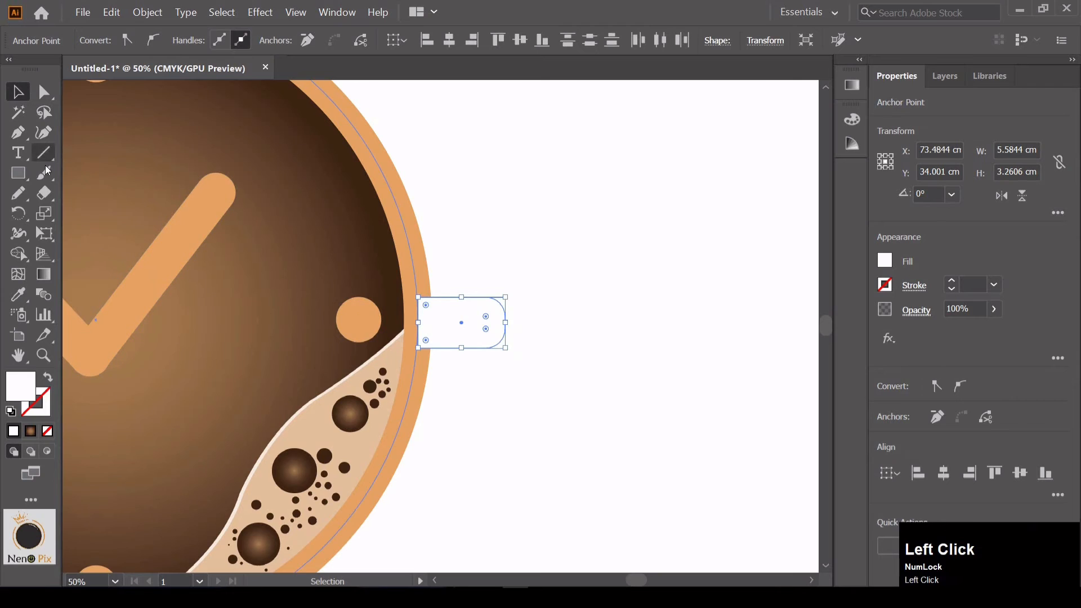
Give the handle the clock's orange fill by sampling it with the Eyedropper tool
{"action": "left_click", "coordinate": [19, 294]}
{"action": "left_click", "coordinate": [169, 241]}
{"action": "key", "text": "v"}
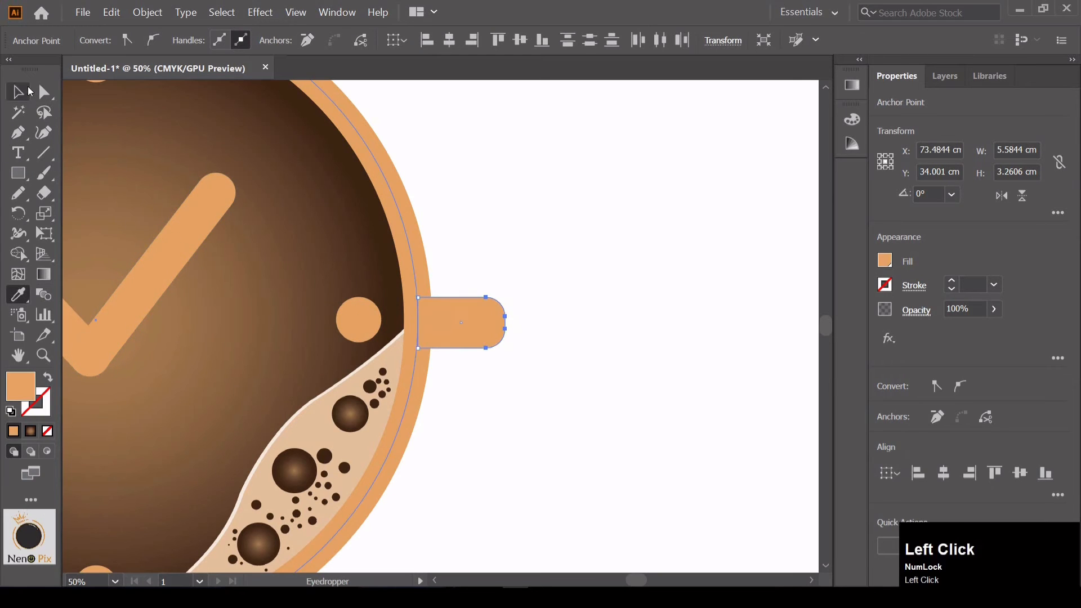
{"action": "left_click", "coordinate": [519, 323]}
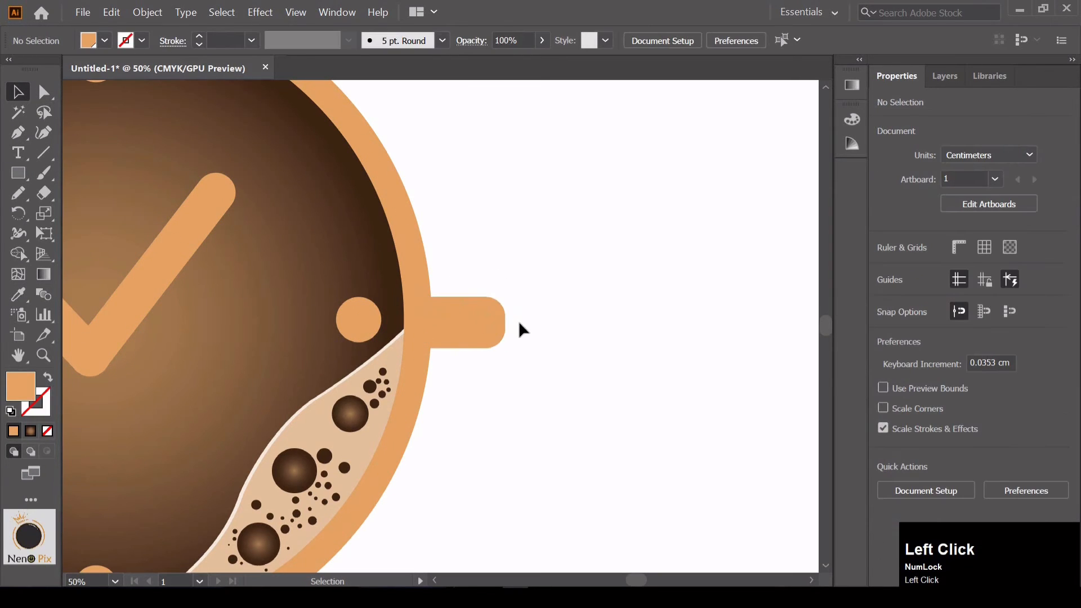
Draw a circle about 37.1 cm across over the clock with the Ellipse tool and send it to the back
{"action": "key", "text": "ctrl+minus"}
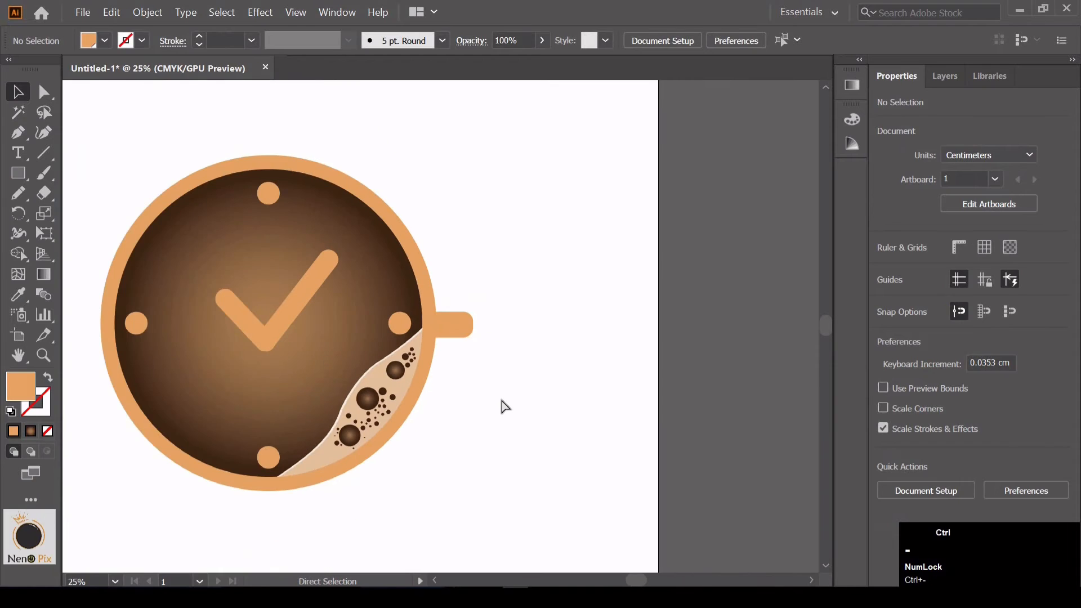
{"action": "key", "text": "ctrl+minus"}
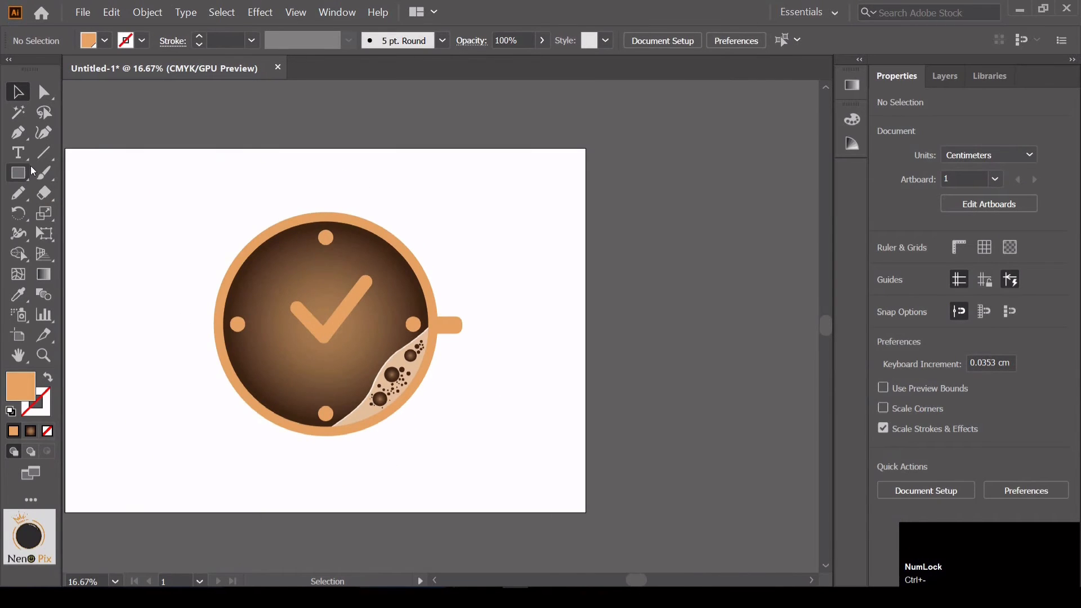
{"action": "left_click_drag", "start_coordinate": [28, 174], "coordinate": [54, 215]}
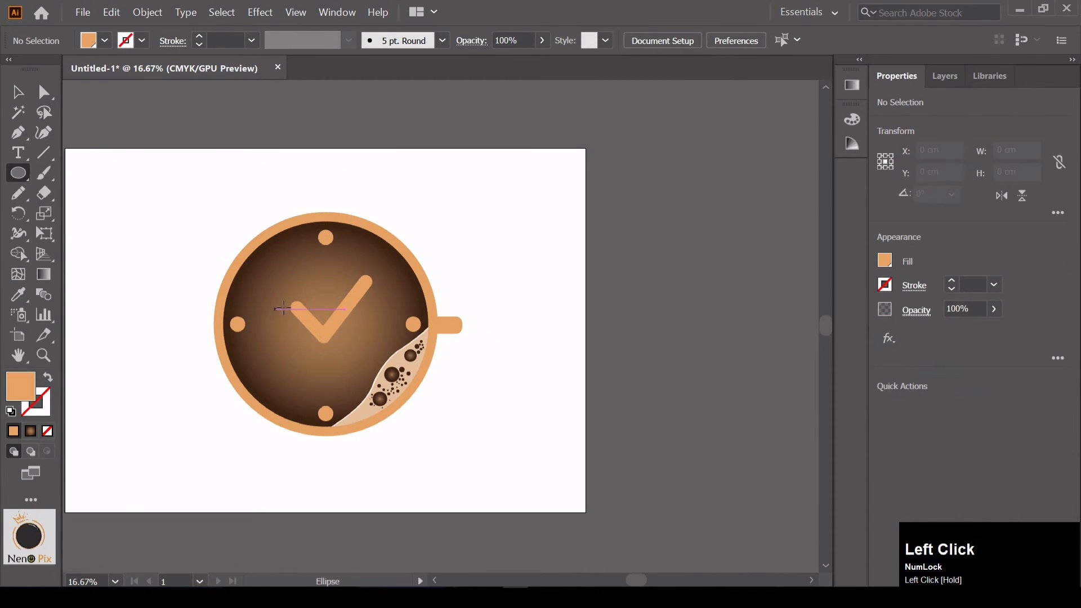
{"action": "left_click_drag", "start_coordinate": [289, 233], "coordinate": [399, 425]}
{"action": "key", "text": "v"}
{"action": "right_click", "coordinate": [381, 319]}
{"action": "left_click", "coordinate": [478, 260]}
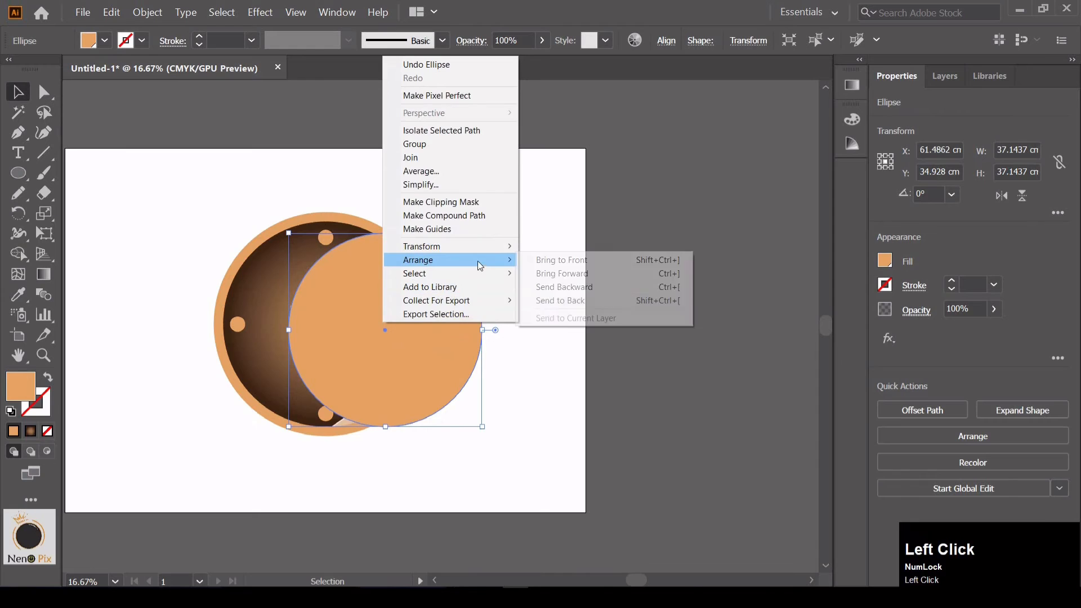
{"action": "left_click", "coordinate": [556, 302]}
Shift the back circle so it peeks out at the clock's lower right, and fill it black
{"action": "left_click_drag", "start_coordinate": [451, 363], "coordinate": [428, 373]}
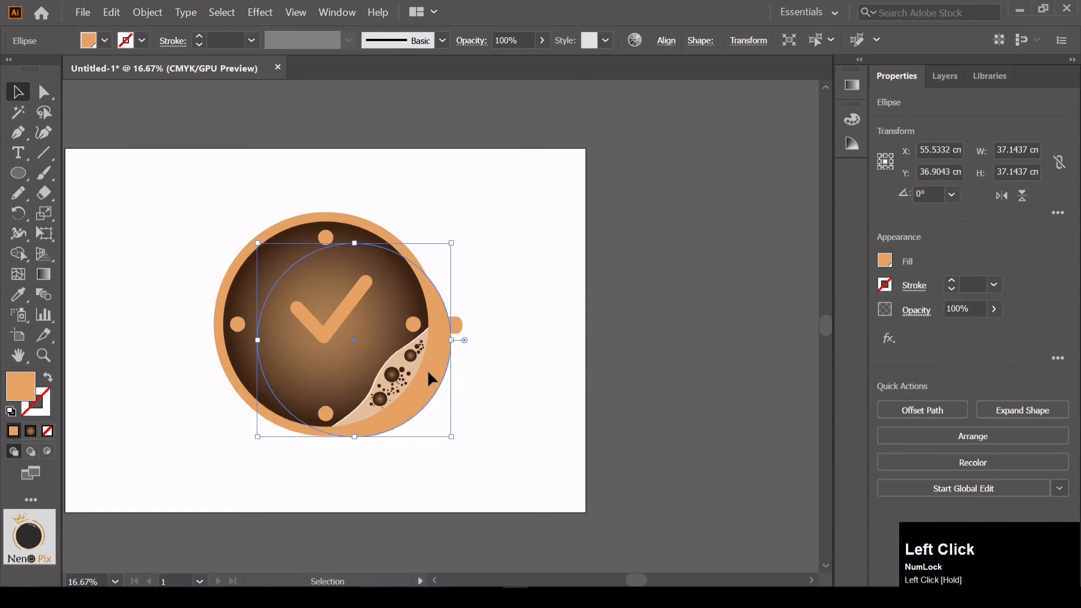
{"action": "left_click", "coordinate": [884, 260]}
{"action": "left_click", "coordinate": [741, 320]}
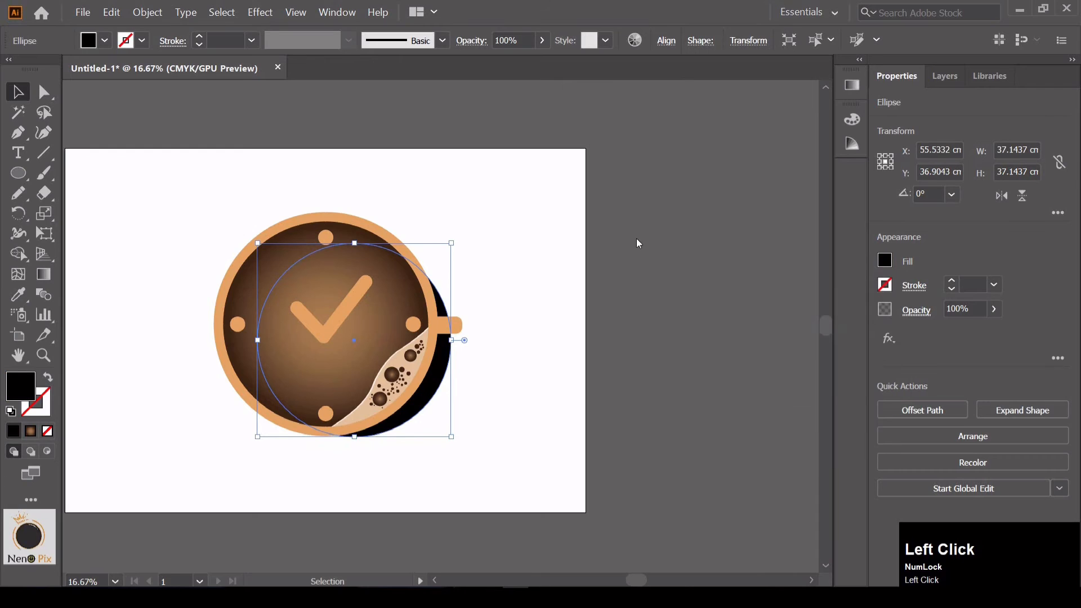
Enlarge the black circle to about 40.5 cm across and nudge it down and right into a shadow along the rim
{"action": "left_click_drag", "start_coordinate": [457, 437], "coordinate": [467, 454]}
{"action": "key", "text": "ctrl+z"}
{"action": "left_click_drag", "start_coordinate": [431, 423], "coordinate": [405, 403]}
{"action": "key", "text": "Down"}
{"action": "key", "text": "Down"}
{"action": "key", "text": "Down"}
{"action": "key", "text": "Down"}
{"action": "key", "text": "Down"}
{"action": "key", "text": "Down"}
{"action": "key", "text": "Down"}
{"action": "key", "text": "Down"}
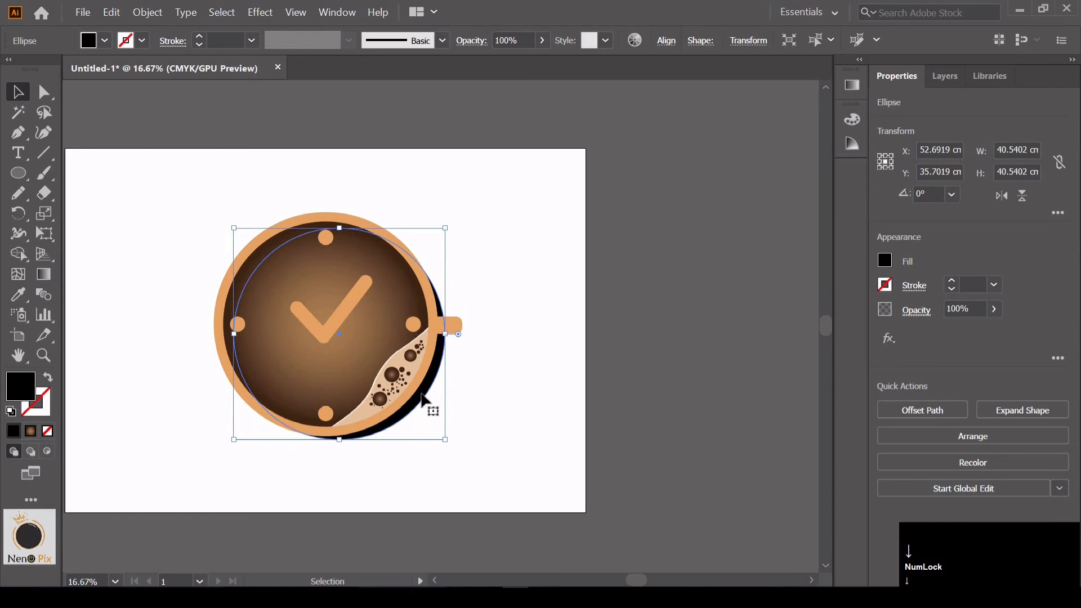
{"action": "key", "text": "Right"}
{"action": "key", "text": "Right"}
{"action": "key", "text": "Right"}
{"action": "key", "text": "Right"}
{"action": "key", "text": "Right"}
{"action": "key", "text": "Right"}
{"action": "key", "text": "Right"}
{"action": "key", "text": "Right"}
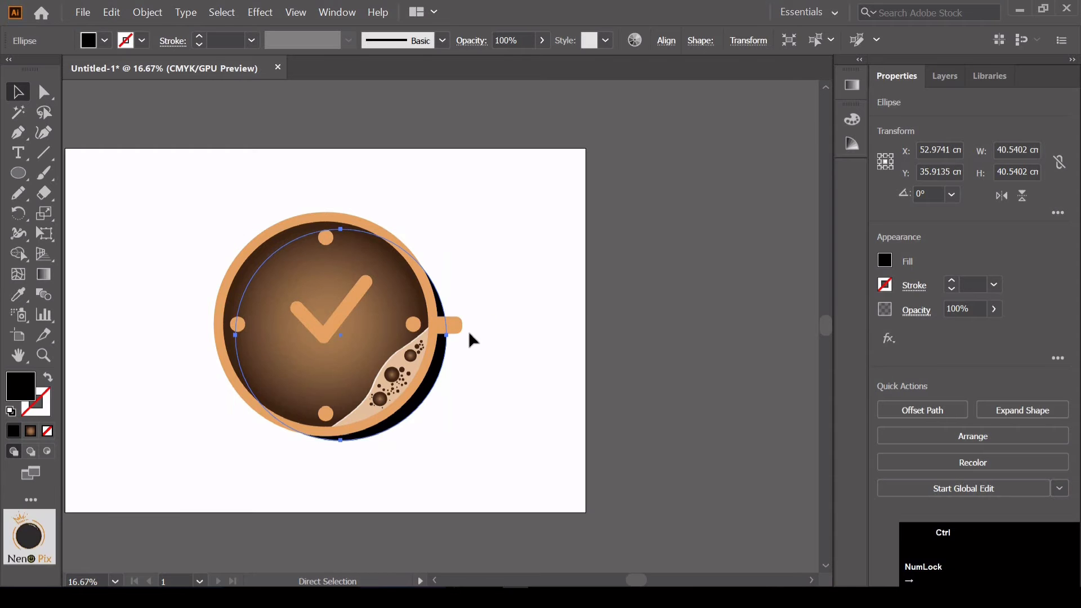
Place a duplicate of the orange handle just below the original and slightly to its left
{"action": "key", "text": "ctrl+plus"}
{"action": "key", "text": "ctrl+plus"}
{"action": "key", "text": "space"}
{"action": "left_click_drag", "start_coordinate": [703, 407], "coordinate": [554, 413]}
{"action": "left_click", "coordinate": [527, 322]}
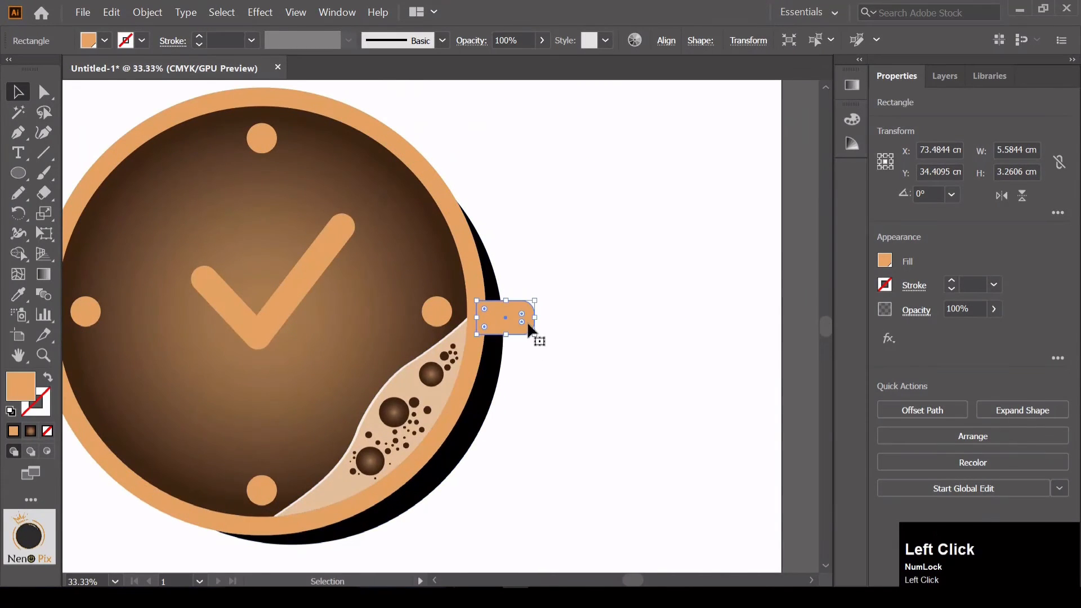
{"action": "key", "text": "ctrl+z"}
{"action": "left_click_drag", "start_coordinate": [511, 321], "coordinate": [506, 362]}
Send the duplicated handle to the back and fill it black
{"action": "right_click", "coordinate": [506, 364]}
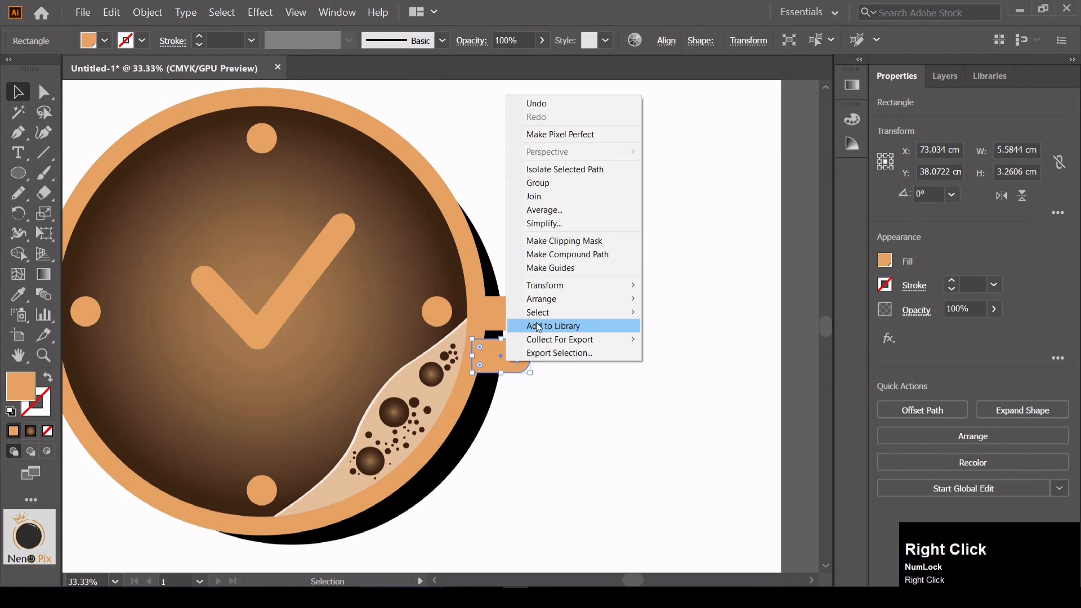
{"action": "left_click", "coordinate": [553, 287]}
{"action": "left_click", "coordinate": [607, 303]}
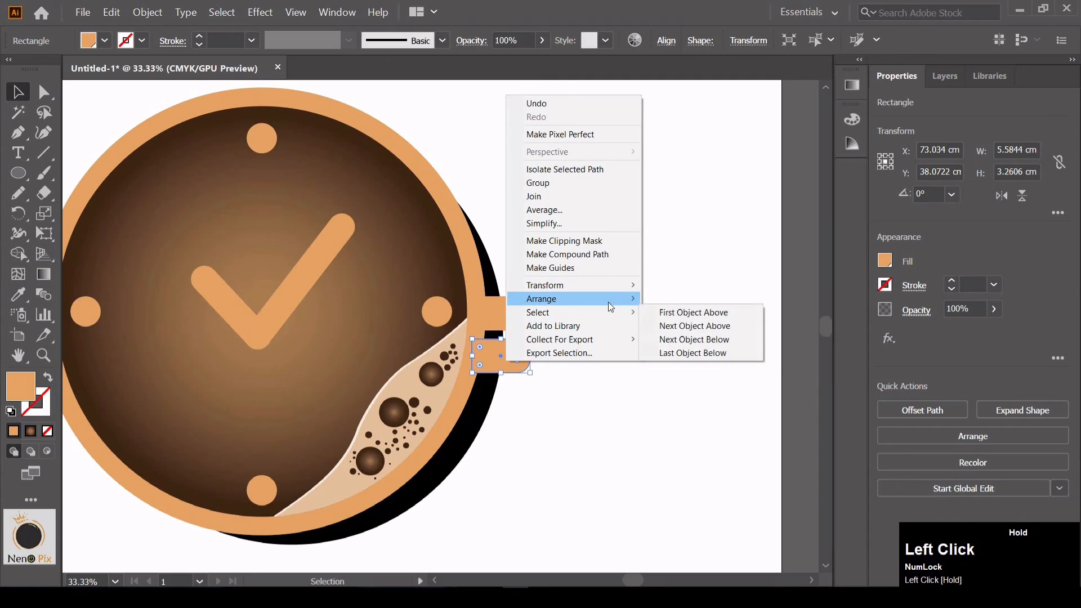
{"action": "left_click", "coordinate": [671, 329]}
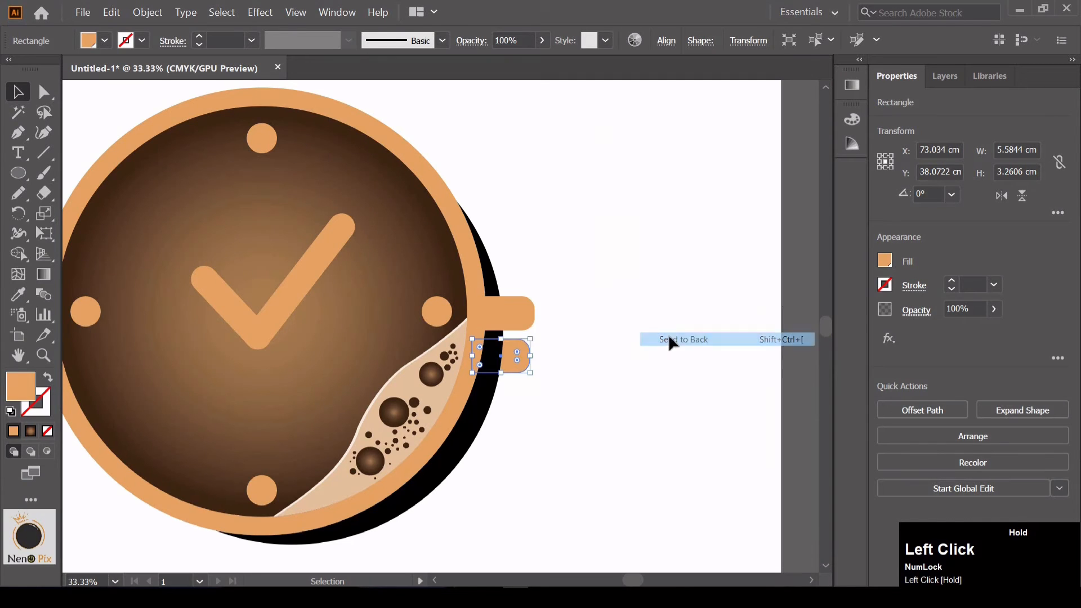
{"action": "left_click", "coordinate": [874, 266]}
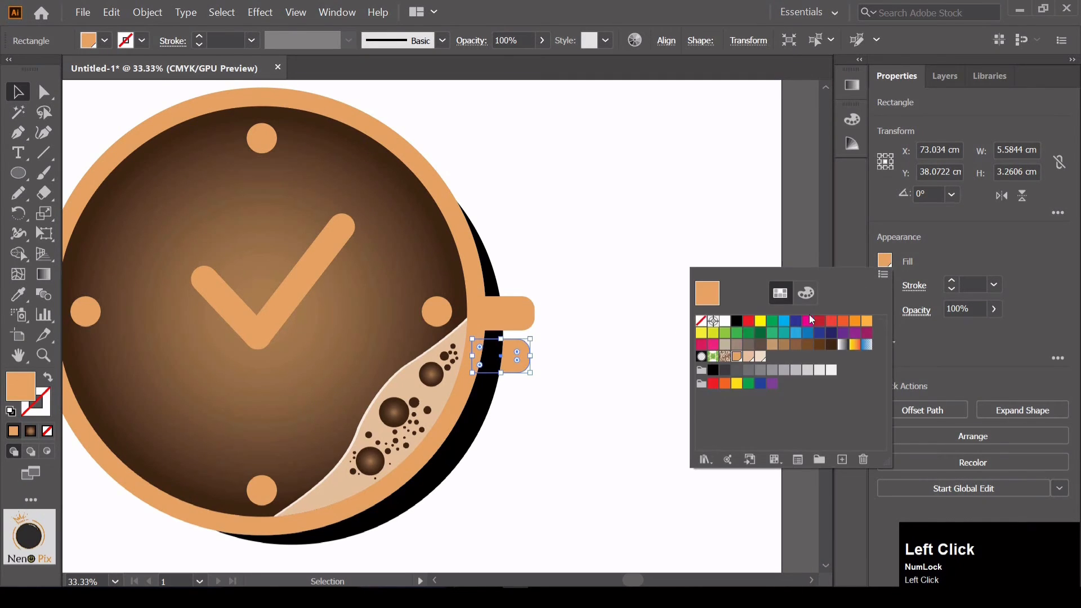
{"action": "left_click", "coordinate": [740, 322]}
Select the black handle copy together with the black circle and merge them with Unite
{"action": "left_click", "coordinate": [516, 376]}
{"action": "left_click", "coordinate": [494, 395], "text": "shift"}
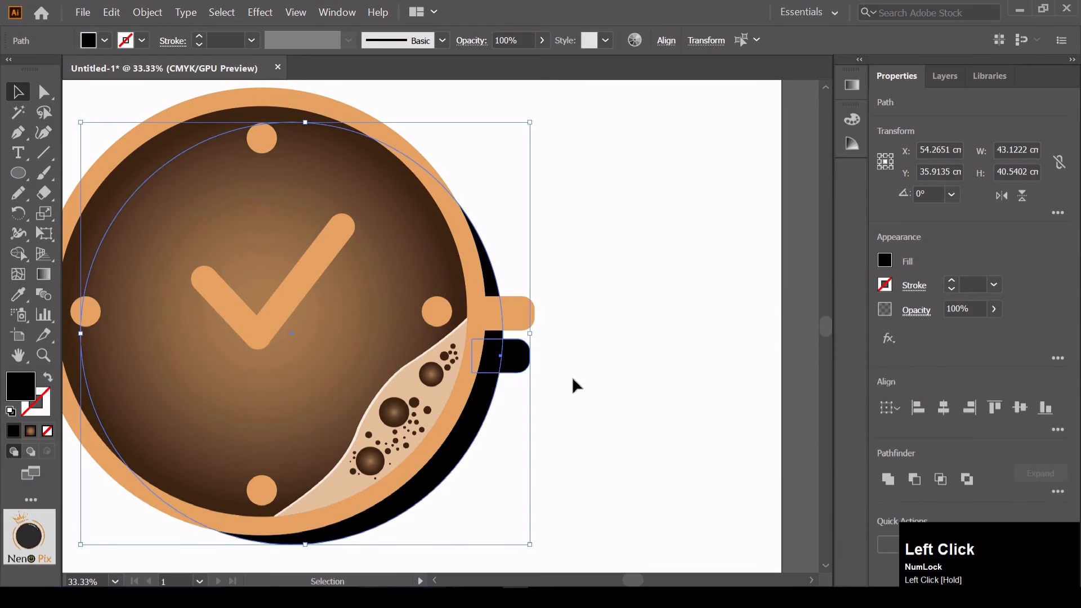
{"action": "left_click", "coordinate": [888, 478]}
{"action": "left_click", "coordinate": [613, 359]}
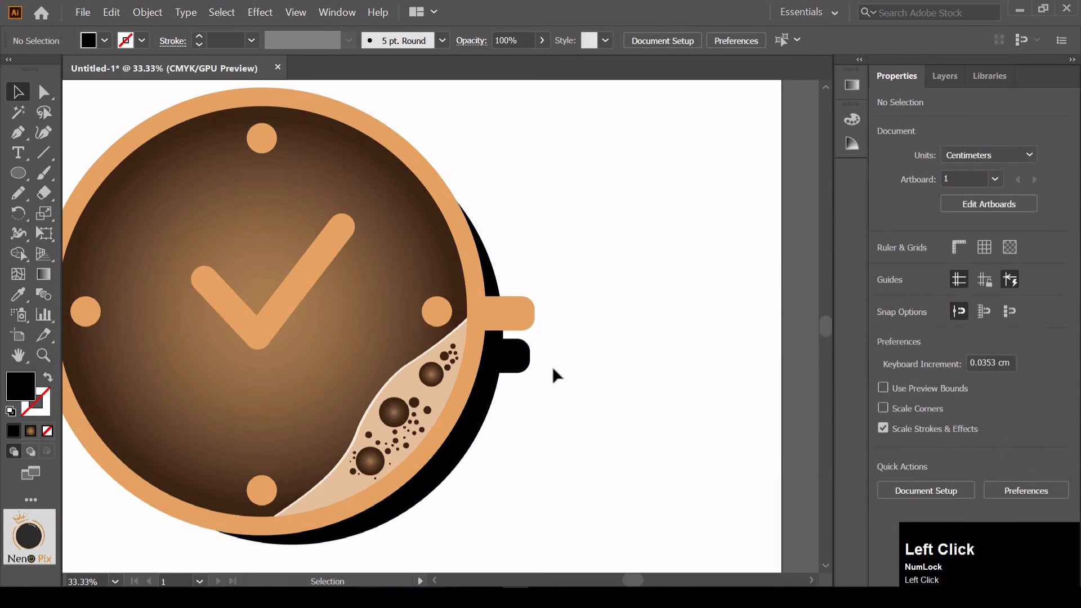
Set the merged black shadow's opacity to 51%
{"action": "left_click", "coordinate": [513, 360]}
{"action": "left_click_drag", "start_coordinate": [968, 333], "coordinate": [960, 325]}
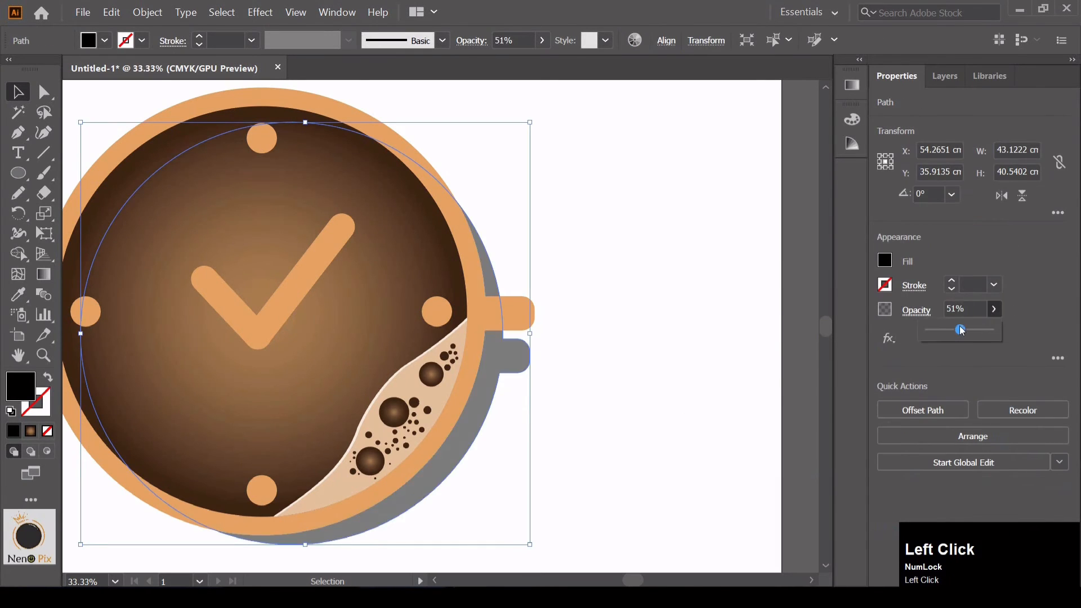
{"action": "left_click", "coordinate": [647, 323]}
{"action": "key", "text": "ctrl+minus"}
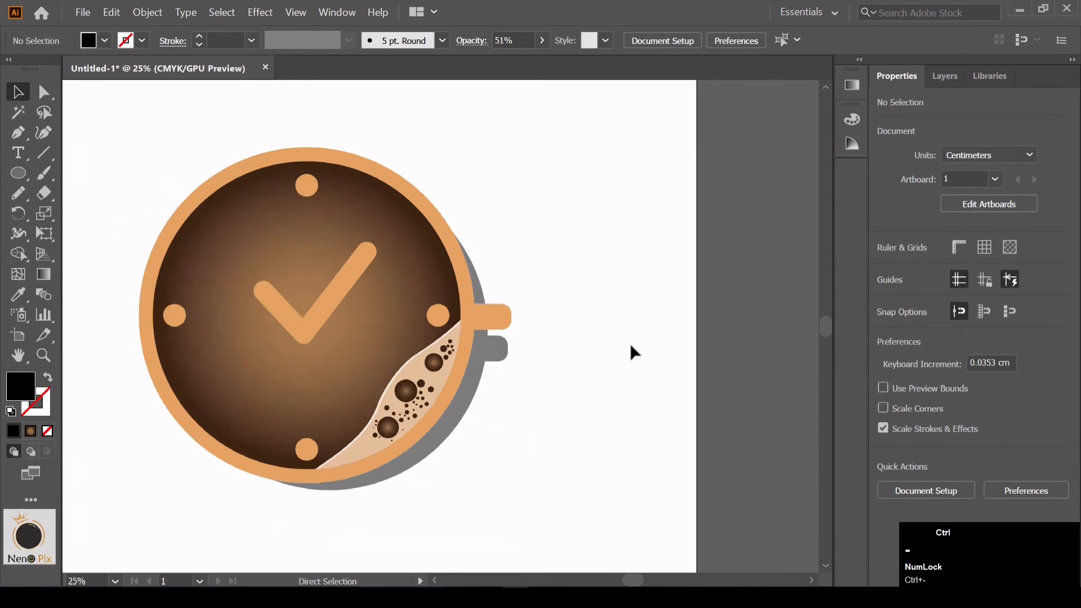
Group all the cup clock artwork and scale the group down proportionally to about 42.7 cm wide
{"action": "key", "text": "ctrl+minus"}
{"action": "left_click_drag", "start_coordinate": [575, 456], "coordinate": [139, 174]}
{"action": "right_click", "coordinate": [313, 271]}
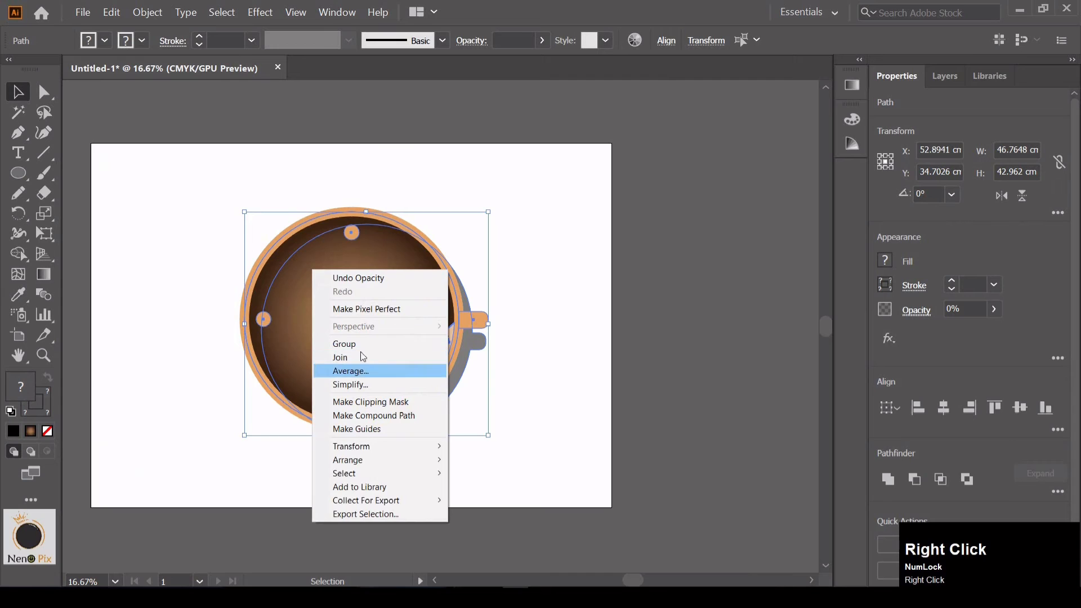
{"action": "left_click", "coordinate": [360, 344]}
{"action": "left_click_drag", "start_coordinate": [489, 436], "coordinate": [469, 418]}
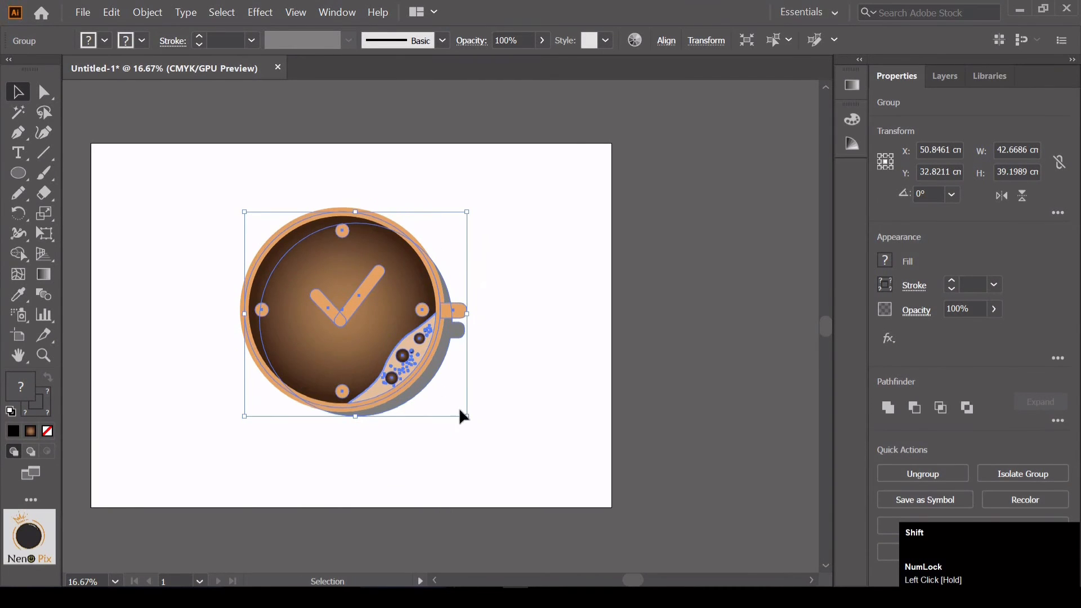
Place the cup group in the upper middle of the artboard, leaving room beneath it for text
{"action": "left_click_drag", "start_coordinate": [383, 313], "coordinate": [391, 317]}
{"action": "left_click", "coordinate": [666, 40]}
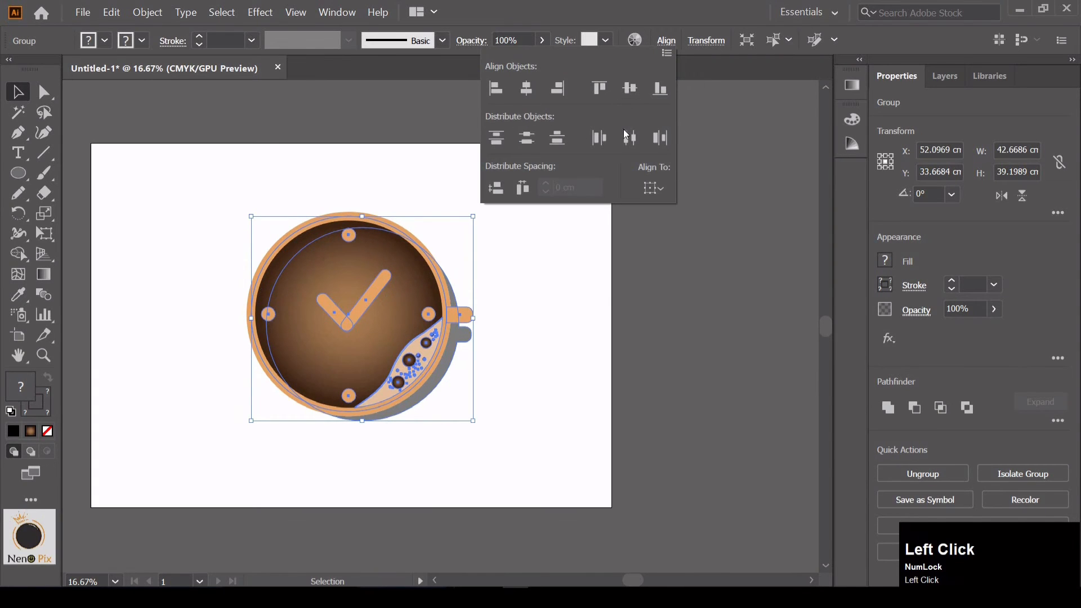
{"action": "left_click", "coordinate": [726, 129]}
{"action": "left_click", "coordinate": [738, 388]}
{"action": "left_click_drag", "start_coordinate": [390, 327], "coordinate": [418, 284]}
{"action": "left_click", "coordinate": [528, 212]}
{"action": "left_click", "coordinate": [533, 228]}
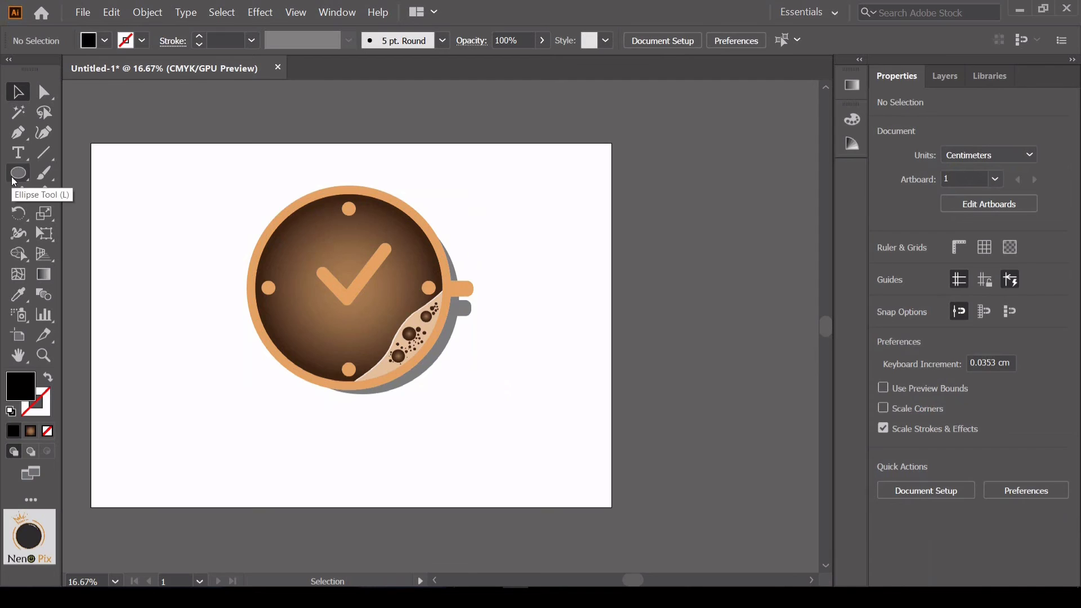
Add a line of placeholder point text below the cup and enlarge it to about 340 pt
{"action": "left_click", "coordinate": [17, 152]}
{"action": "left_click", "coordinate": [198, 421]}
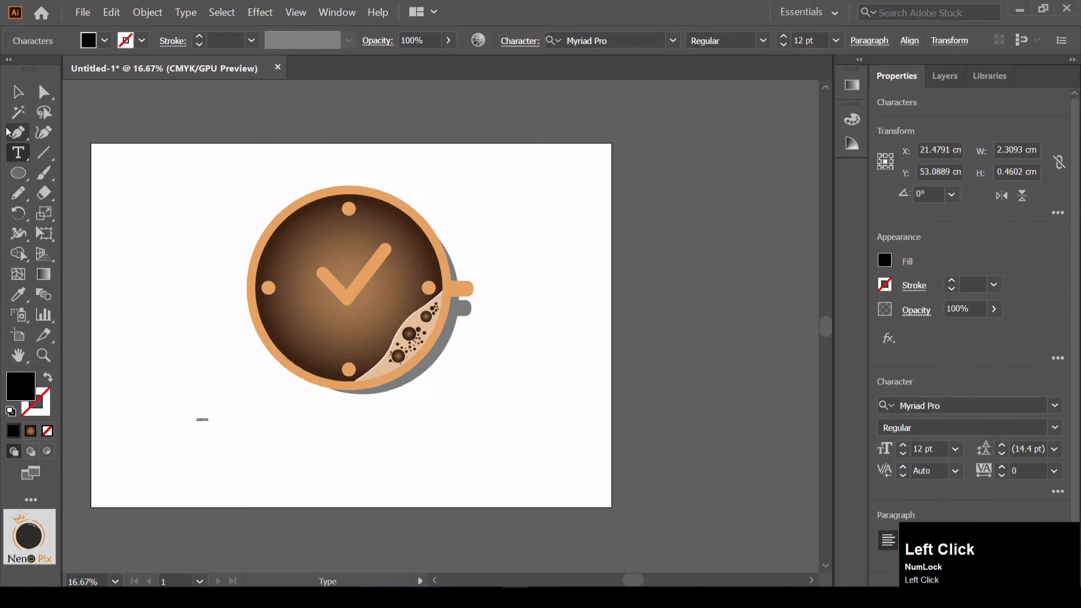
{"action": "left_click", "coordinate": [18, 97]}
{"action": "left_click_drag", "start_coordinate": [209, 421], "coordinate": [540, 520]}
Replace the placeholder text below the cup with COFFEE TIME
{"action": "double_click", "coordinate": [461, 466]}
{"action": "left_click_drag", "start_coordinate": [532, 457], "coordinate": [183, 446]}
{"action": "type", "text": "COF"}
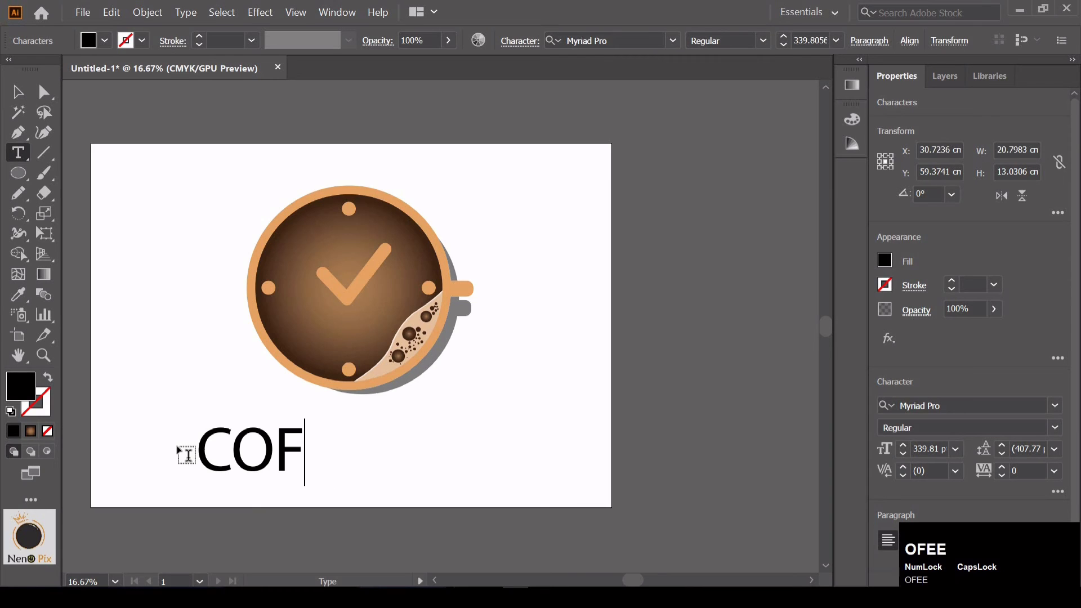
{"action": "type", "text": "EFEE "}
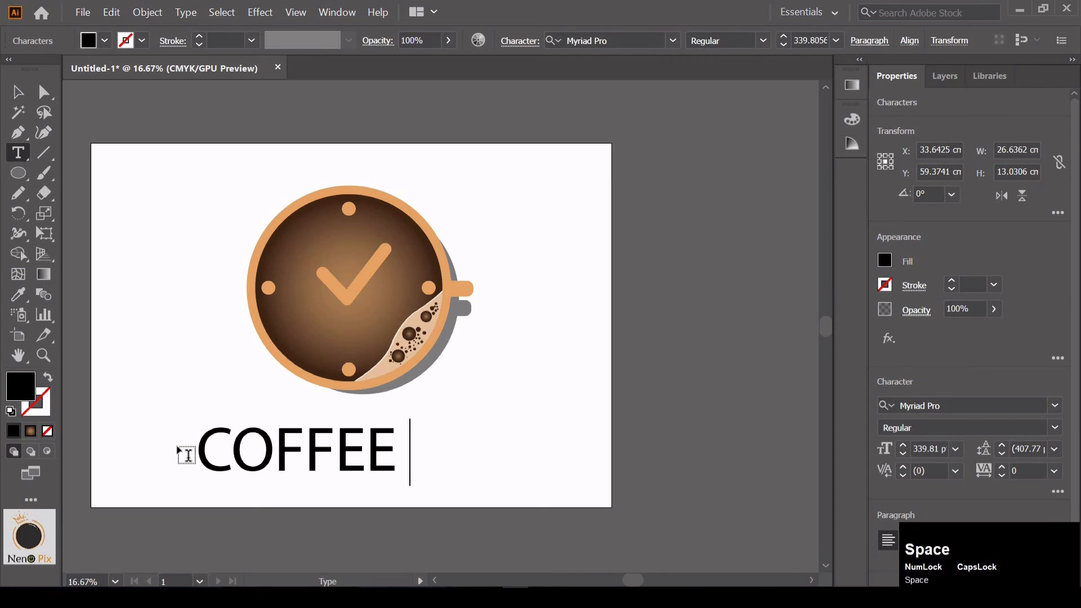
{"action": "type", "text": "TIME"}
{"action": "left_click", "coordinate": [32, 85]}
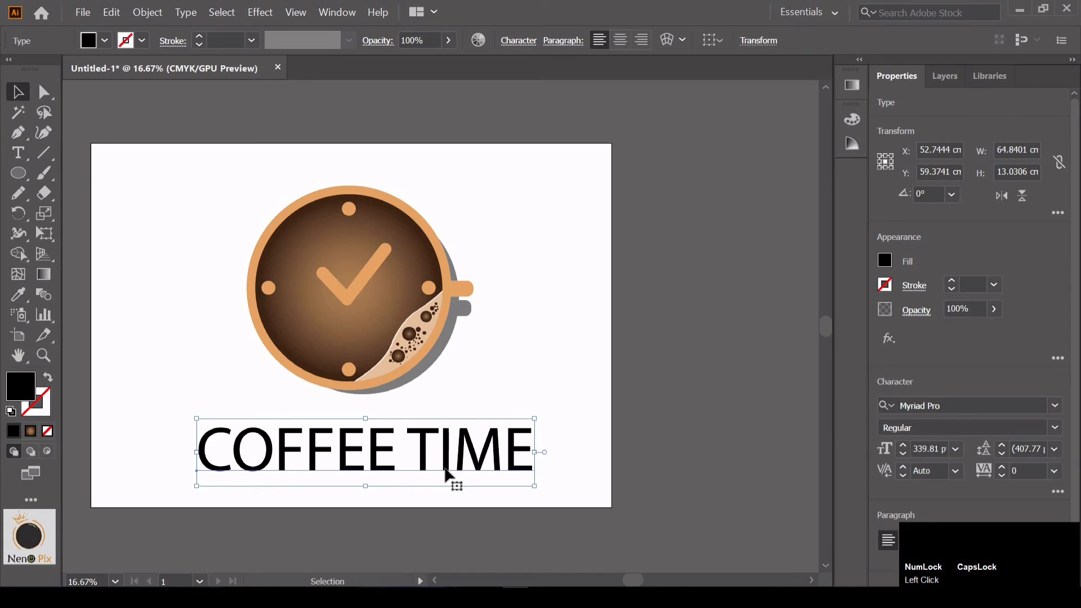
Move the COFFEE TIME text up and slightly to the left, closer beneath the cup
{"action": "mouse_move", "coordinate": [445, 475]}
{"action": "left_mouse_down"}
{"action": "mouse_move", "coordinate": [436, 409]}
{"action": "mouse_move", "coordinate": [441, 458]}
{"action": "left_mouse_up"}
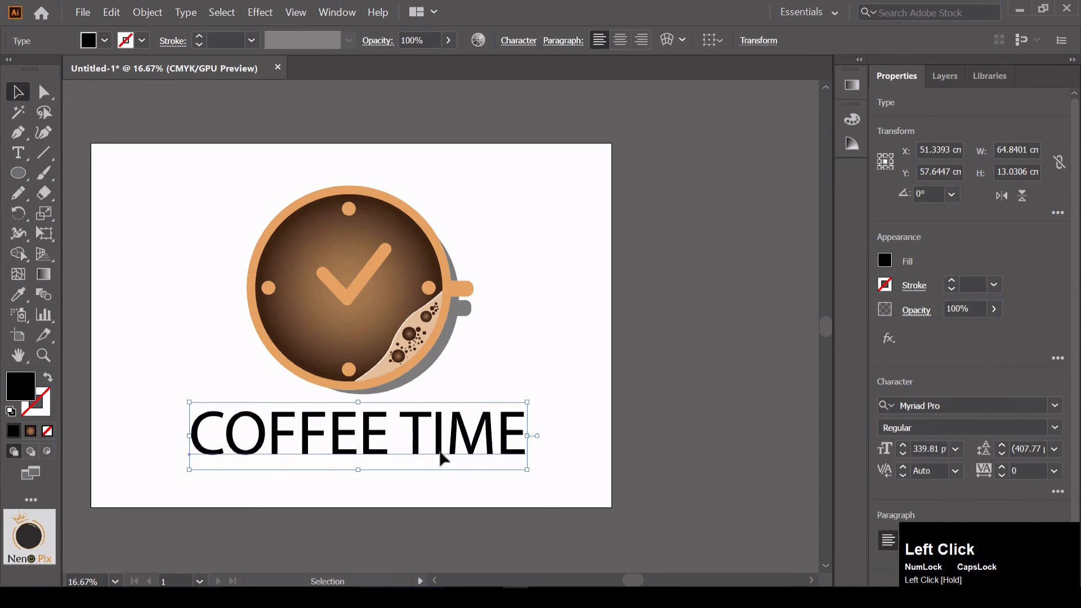
{"action": "left_click", "coordinate": [454, 501]}
{"action": "left_click", "coordinate": [410, 460]}
Set the font of COFFEE TIME to Myriad Variable Concept in the Semibold SemiCondensed style
{"action": "left_click", "coordinate": [1061, 412]}
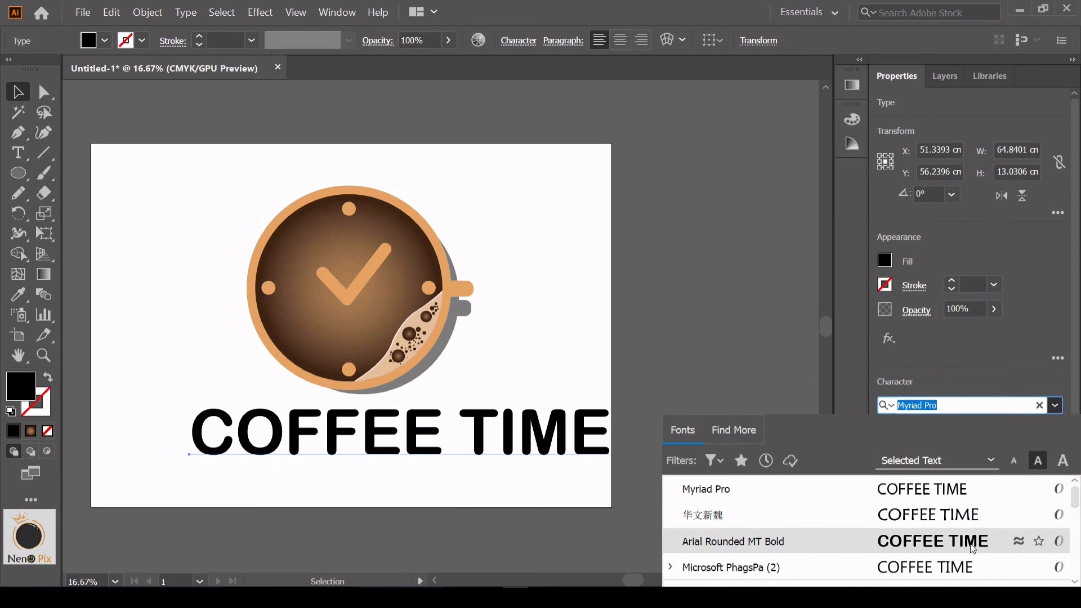
{"action": "scroll", "coordinate": [957, 541], "scroll_direction": "down", "scroll_amount": 1}
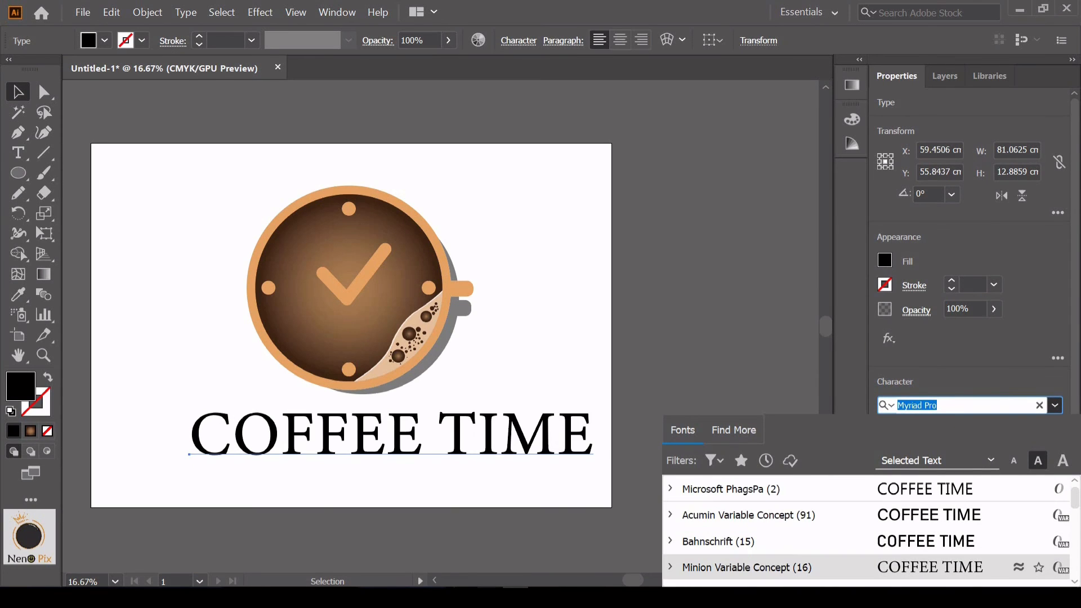
{"action": "left_click", "coordinate": [1055, 406]}
{"action": "left_click", "coordinate": [968, 408]}
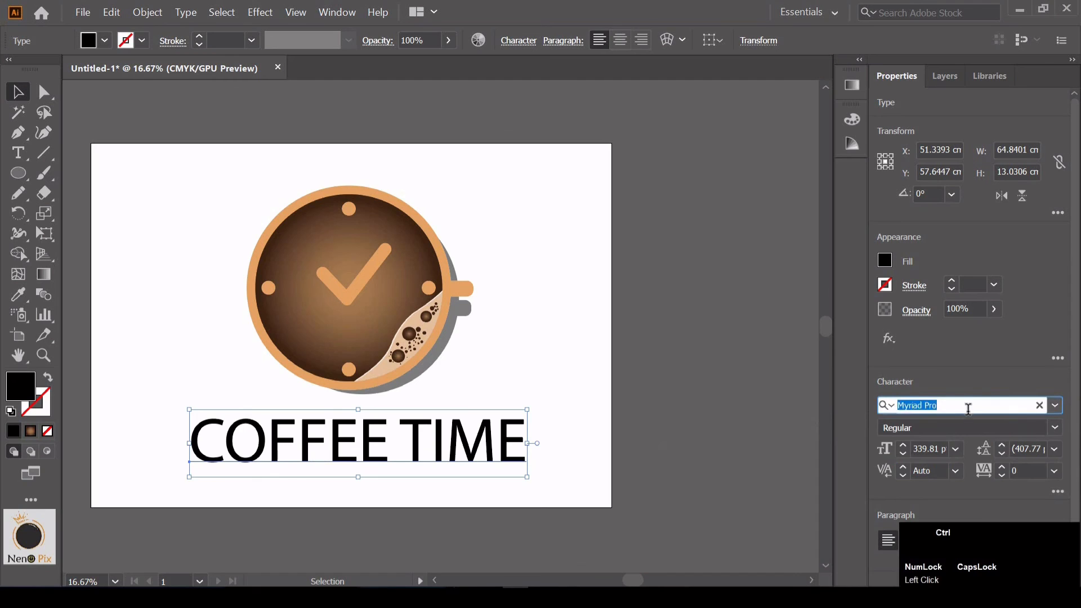
{"action": "key", "text": "ctrl+v"}
{"action": "scroll", "coordinate": [972, 495], "scroll_direction": "down", "scroll_amount": 1}
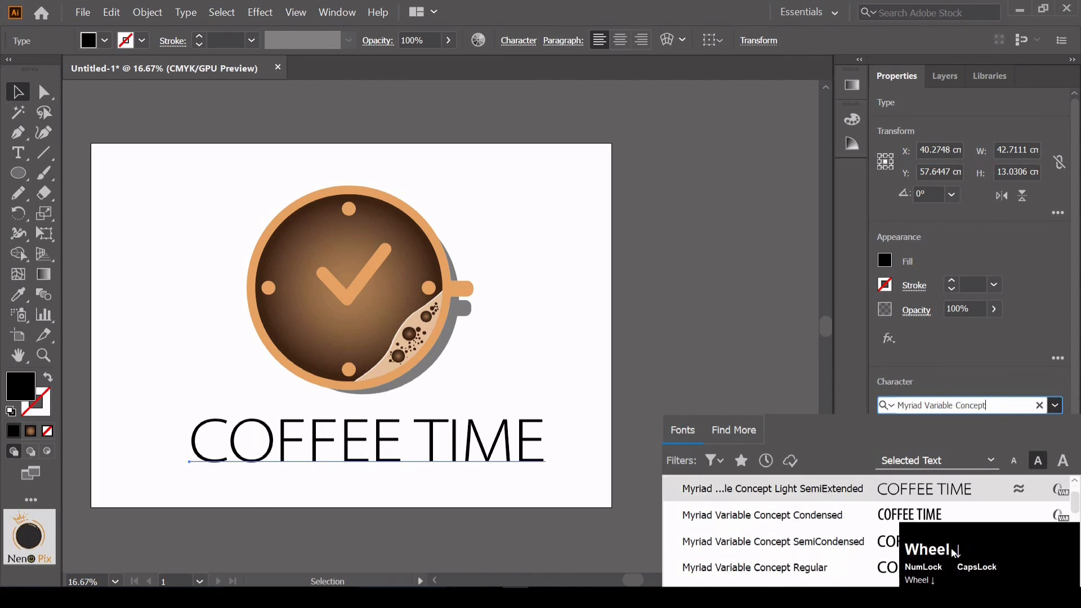
{"action": "scroll", "coordinate": [882, 568], "scroll_direction": "down", "scroll_amount": 1}
{"action": "left_click", "coordinate": [874, 569]}
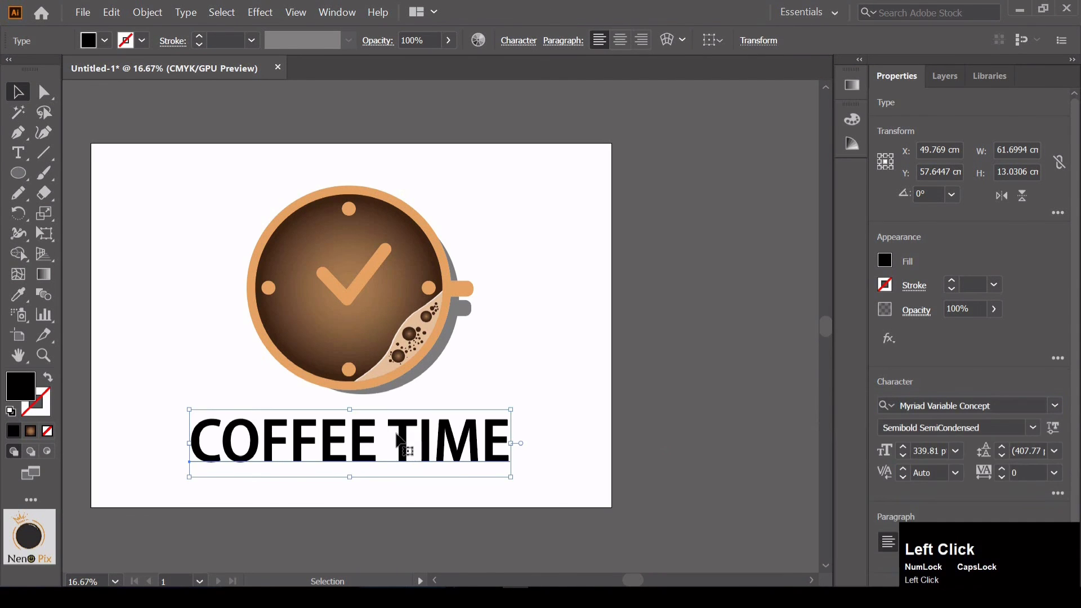
Recolour the word TIME with the orange sampled from the clock hands and nudge the title slightly up
{"action": "triple_click", "coordinate": [398, 441]}
{"action": "left_click_drag", "start_coordinate": [397, 440], "coordinate": [542, 439]}
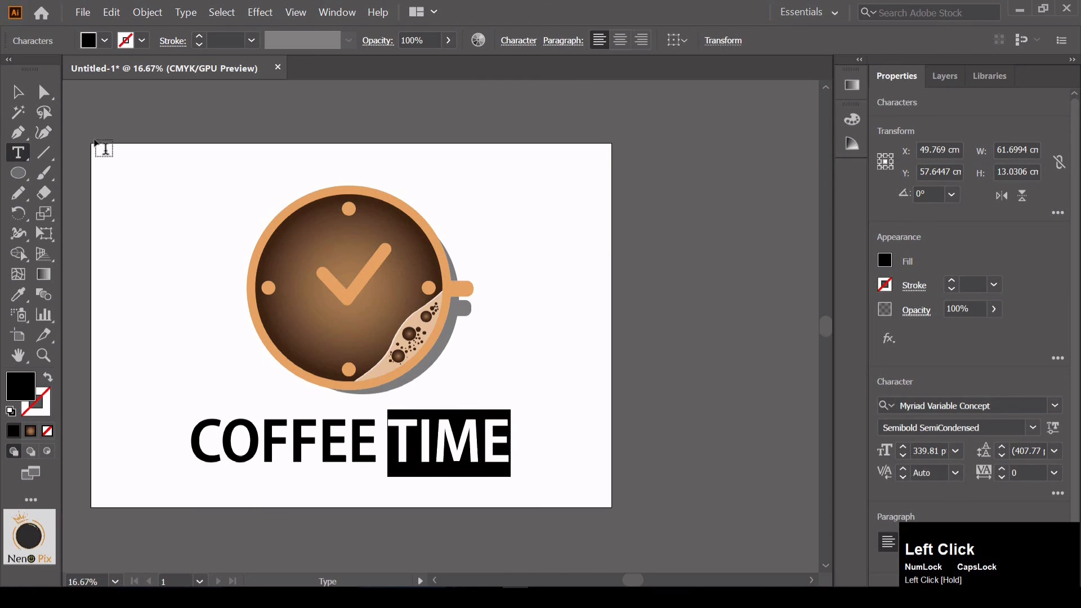
{"action": "left_click", "coordinate": [26, 303]}
{"action": "left_click", "coordinate": [363, 276]}
{"action": "key", "text": "v"}
{"action": "left_click", "coordinate": [361, 442]}
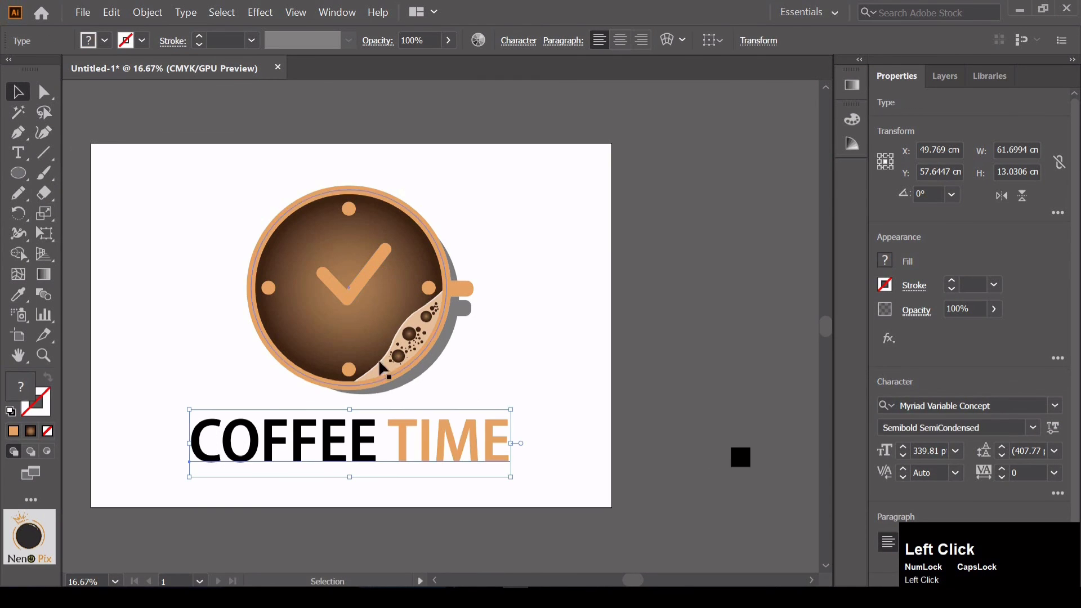
{"action": "left_click", "coordinate": [587, 205]}
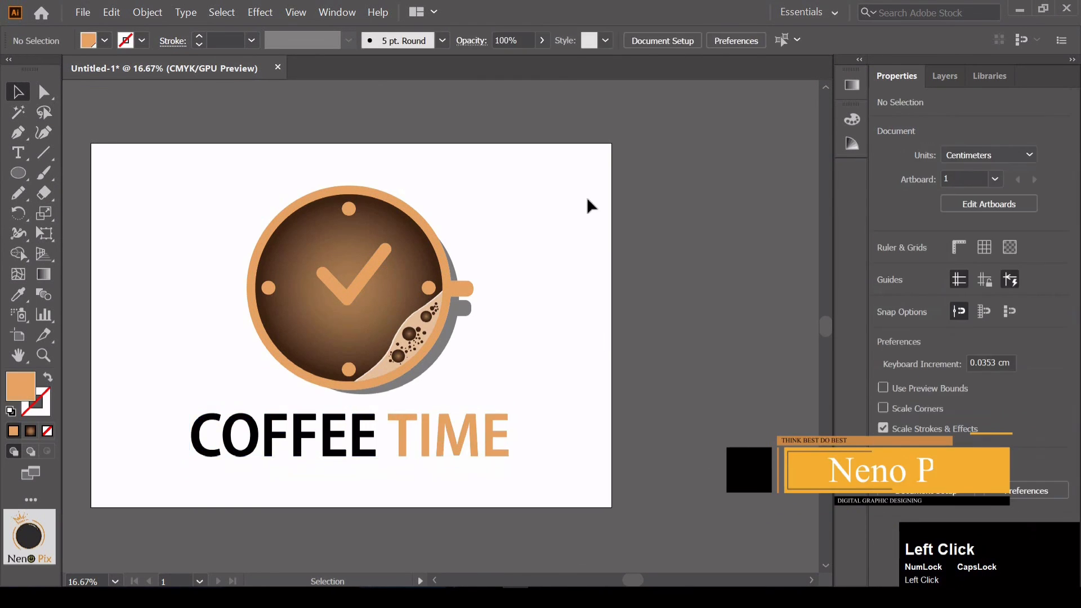
{"action": "left_click", "coordinate": [19, 153]}
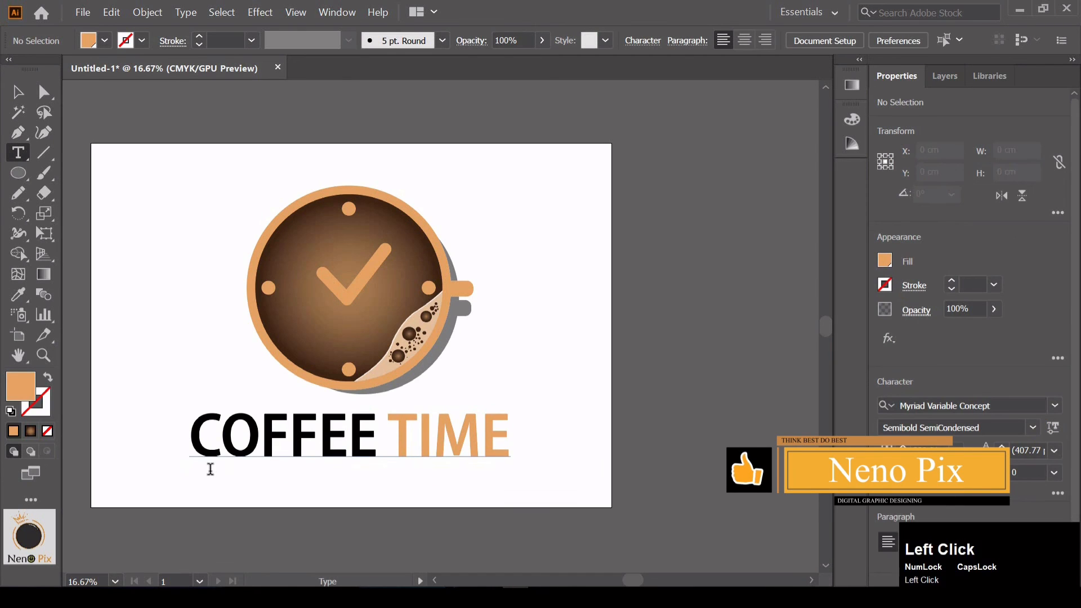
{"action": "left_click", "coordinate": [232, 488]}
{"action": "left_click", "coordinate": [139, 253]}
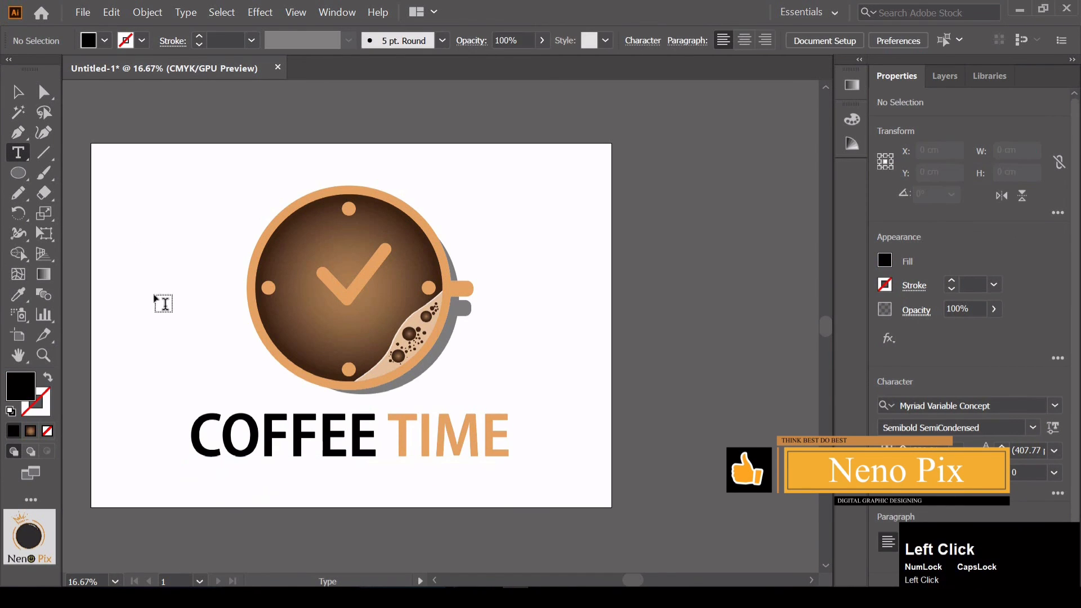
{"action": "left_click_drag", "start_coordinate": [98, 186], "coordinate": [188, 226]}
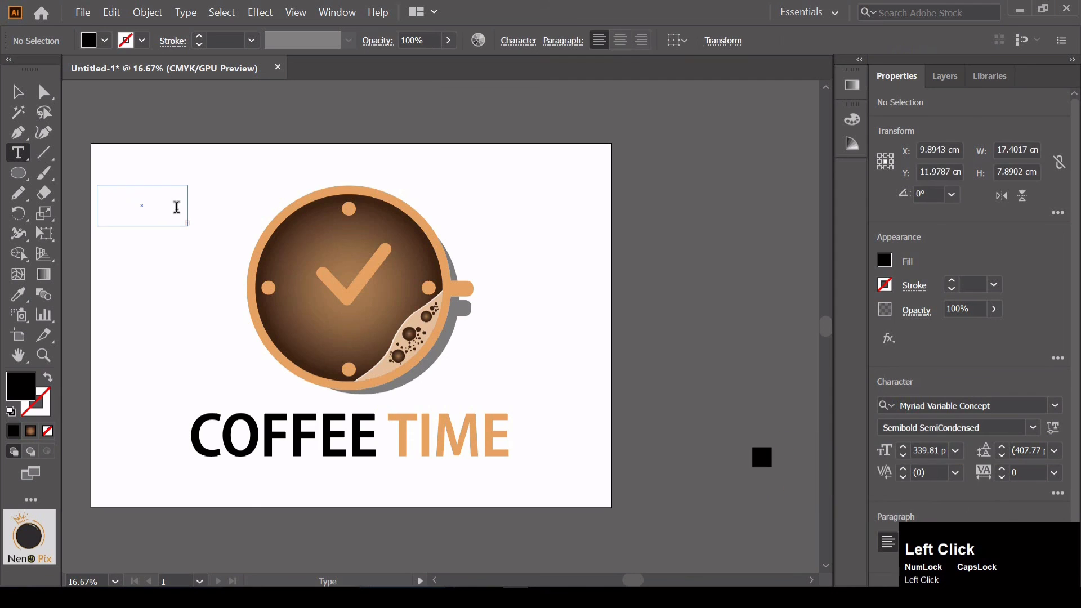
{"action": "left_click", "coordinate": [18, 92]}
{"action": "left_click_drag", "start_coordinate": [209, 303], "coordinate": [125, 173]}
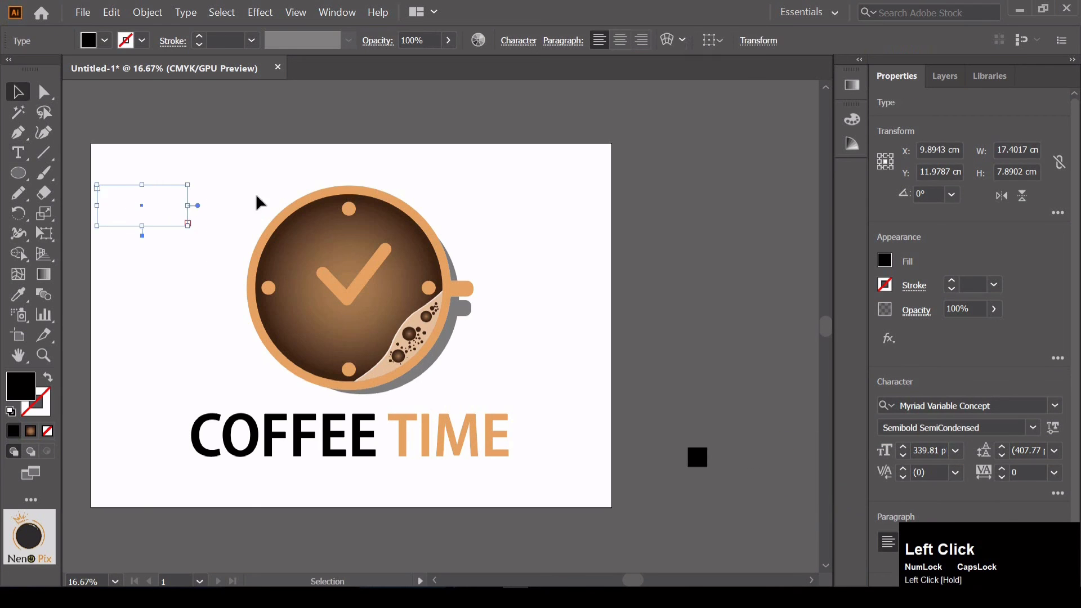
{"action": "key", "text": "Delete"}
Add a black point text reading SLOGON GOES HERE near the artboard's upper-left corner
{"action": "left_click", "coordinate": [18, 152]}
{"action": "left_click", "coordinate": [122, 193]}
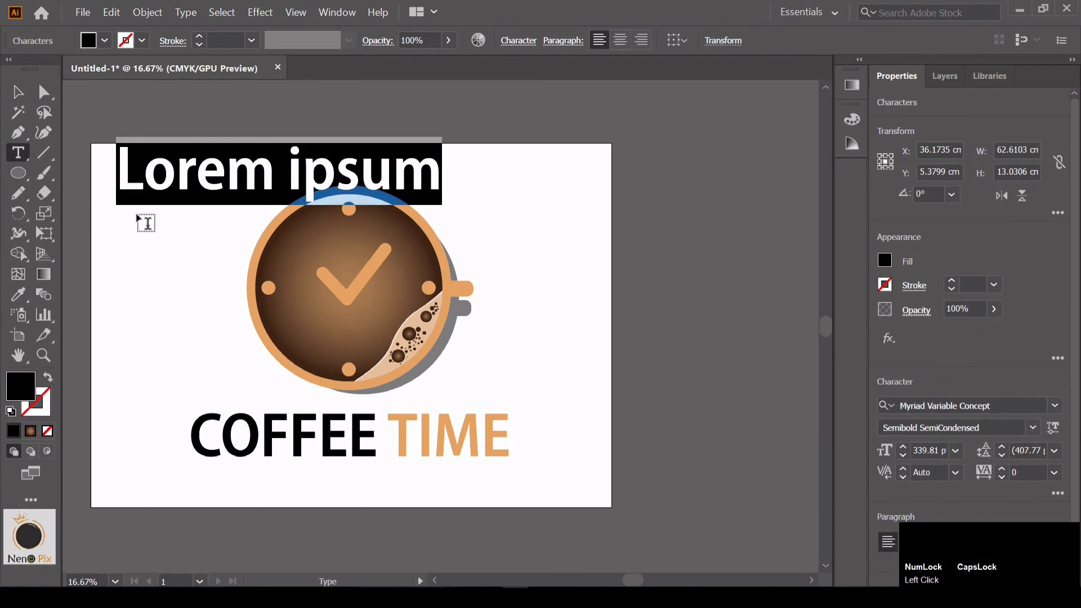
{"action": "type", "text": "SLOGON"}
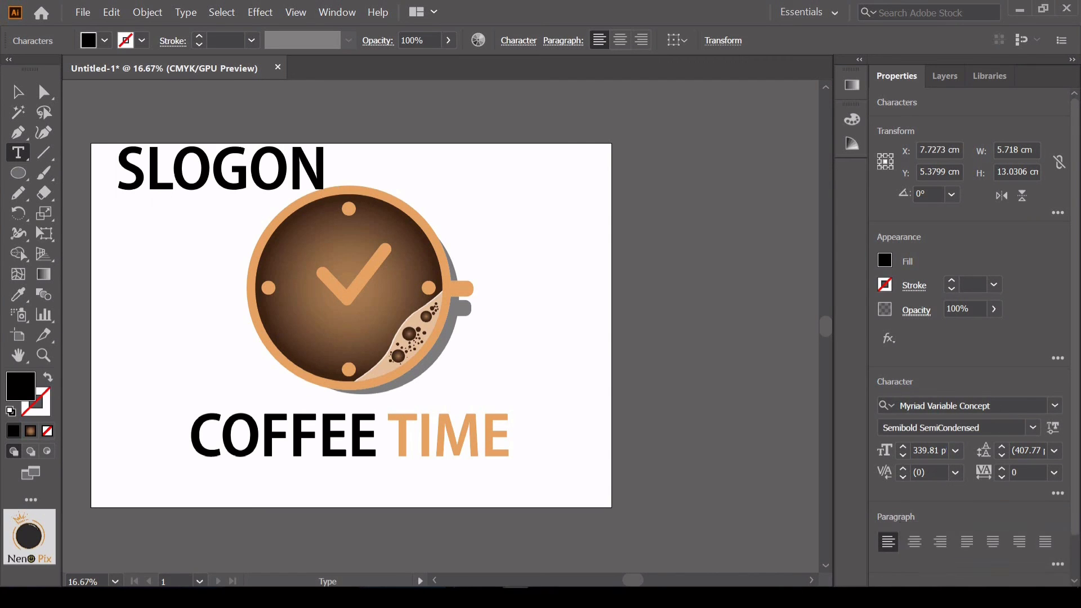
{"action": "left_click", "coordinate": [644, 598]}
{"action": "type", "text": "GOES HERE"}
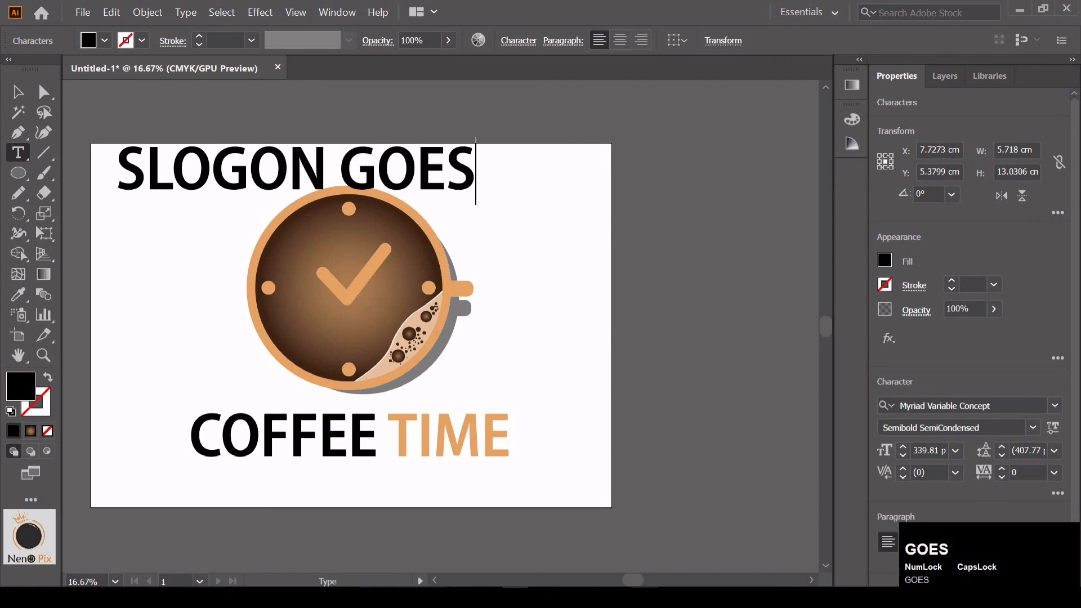
{"action": "left_click", "coordinate": [18, 92]}
Change the slogan text's font to Franklin Gothic Book
{"action": "left_click", "coordinate": [1054, 405]}
{"action": "scroll", "coordinate": [812, 566], "scroll_direction": "down", "scroll_amount": 15}
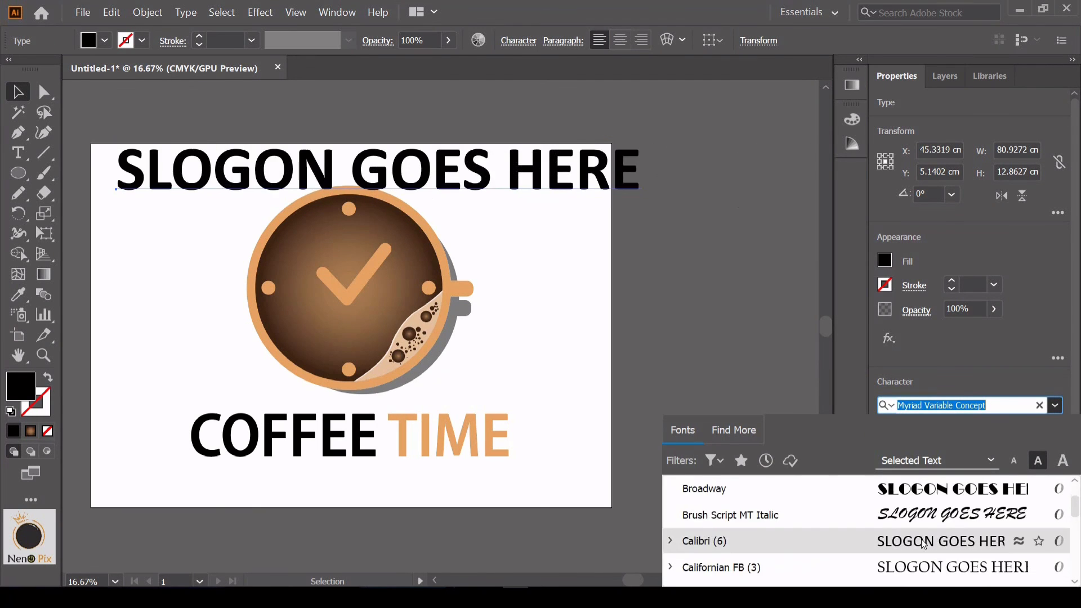
{"action": "left_click", "coordinate": [809, 565]}
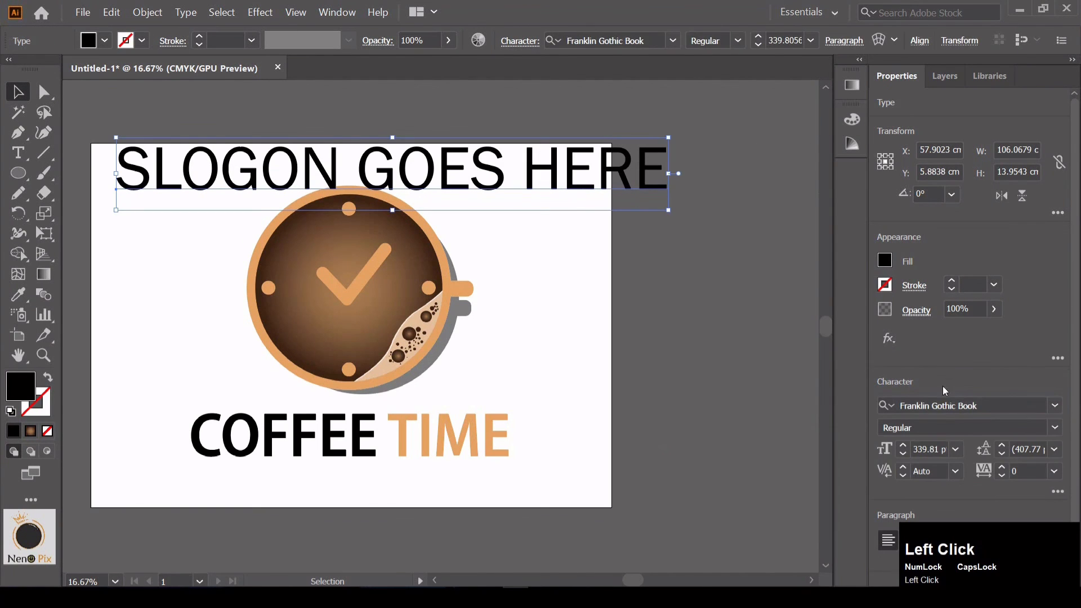
Move the slogan beneath COFFEE TIME, shrink it proportionally to about 114 pt and centre it there
{"action": "left_click_drag", "start_coordinate": [529, 183], "coordinate": [509, 494]}
{"action": "left_click_drag", "start_coordinate": [644, 514], "coordinate": [280, 491]}
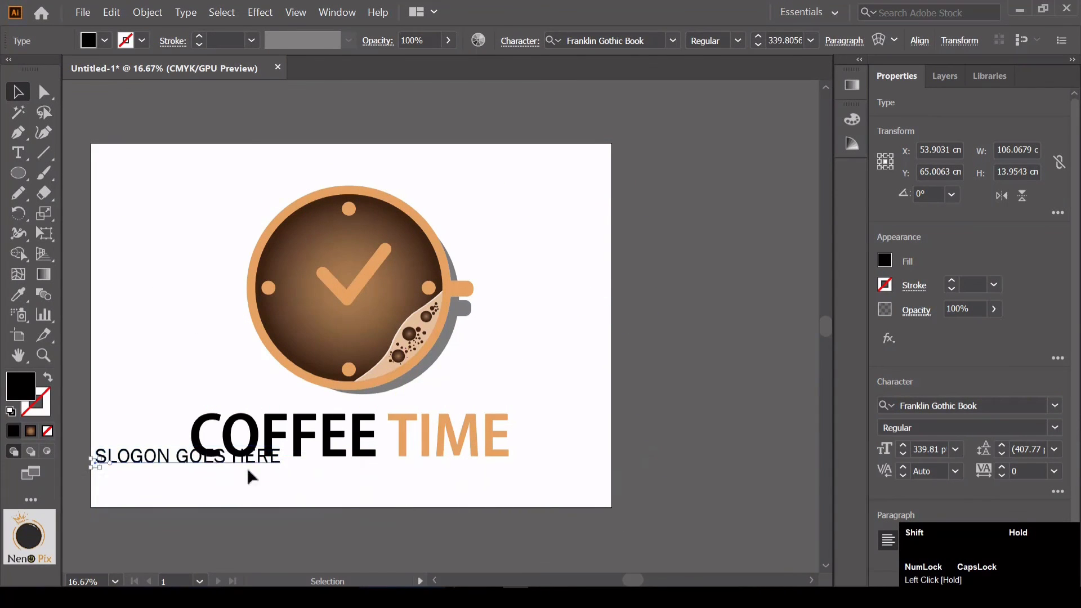
{"action": "left_click_drag", "start_coordinate": [209, 456], "coordinate": [324, 474]}
{"action": "left_click_drag", "start_coordinate": [344, 474], "coordinate": [396, 475]}
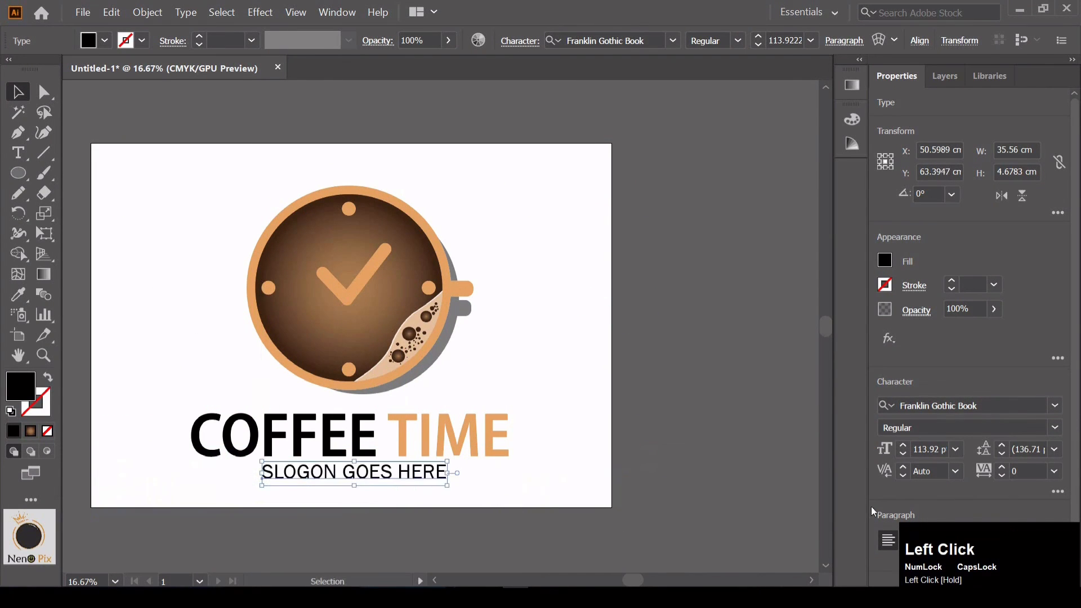
Try to increase the slogan's kerning, and raise its tracking to 11
{"action": "left_click", "coordinate": [903, 471]}
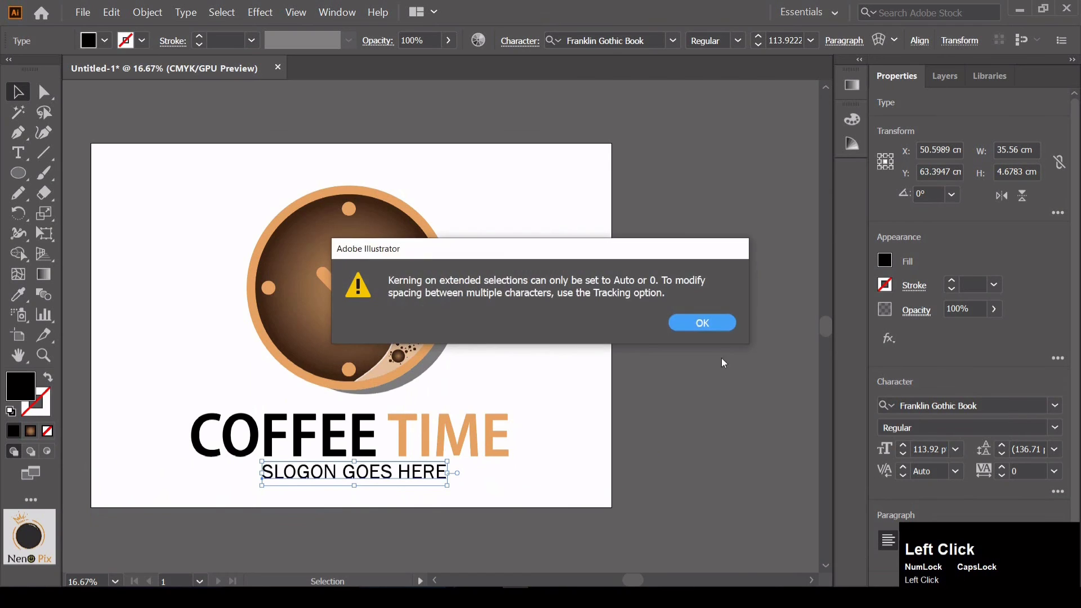
{"action": "left_click", "coordinate": [697, 321]}
{"action": "left_click", "coordinate": [1003, 467]}
{"action": "left_click", "coordinate": [1002, 465]}
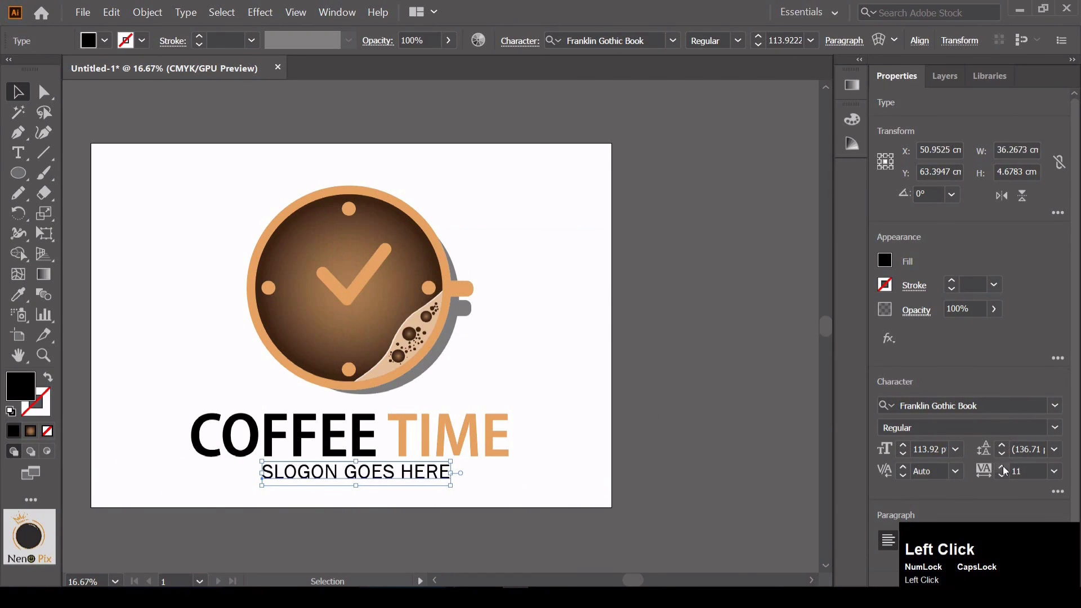
Set the tracking of the whole slogan text to 400
{"action": "double_click", "coordinate": [338, 471]}
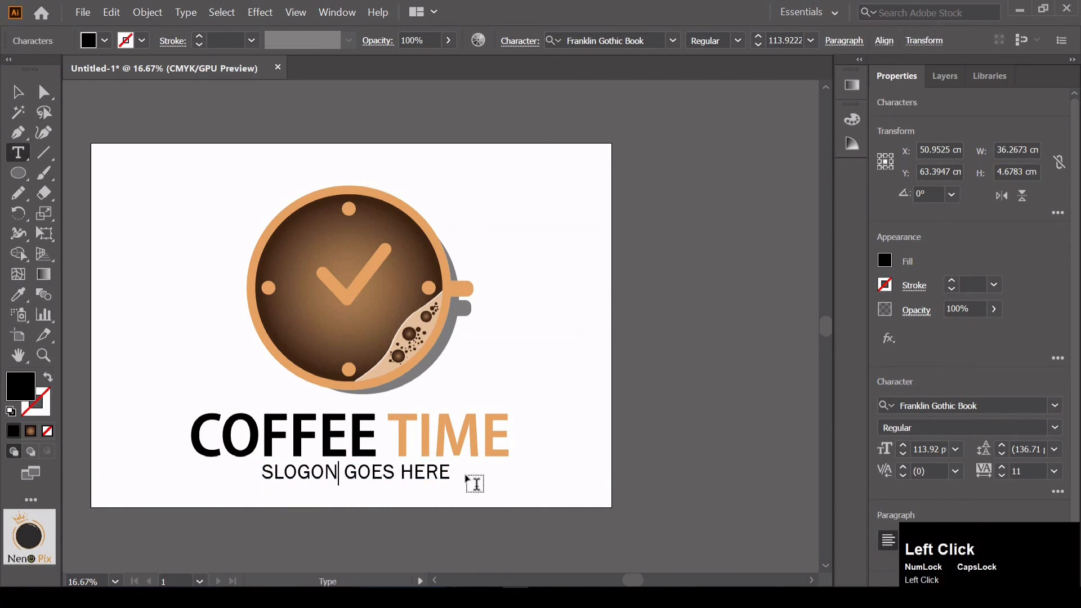
{"action": "left_click_drag", "start_coordinate": [472, 484], "coordinate": [244, 481]}
{"action": "left_click", "coordinate": [1031, 471]}
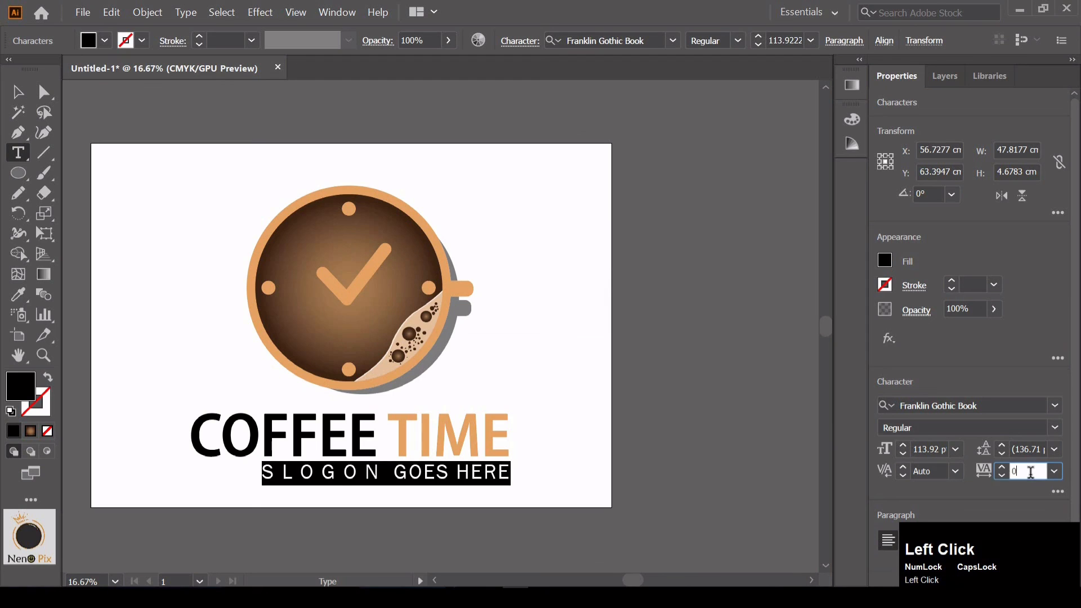
{"action": "left_click_drag", "start_coordinate": [1031, 472], "coordinate": [996, 481]}
{"action": "type", "text": "400"}
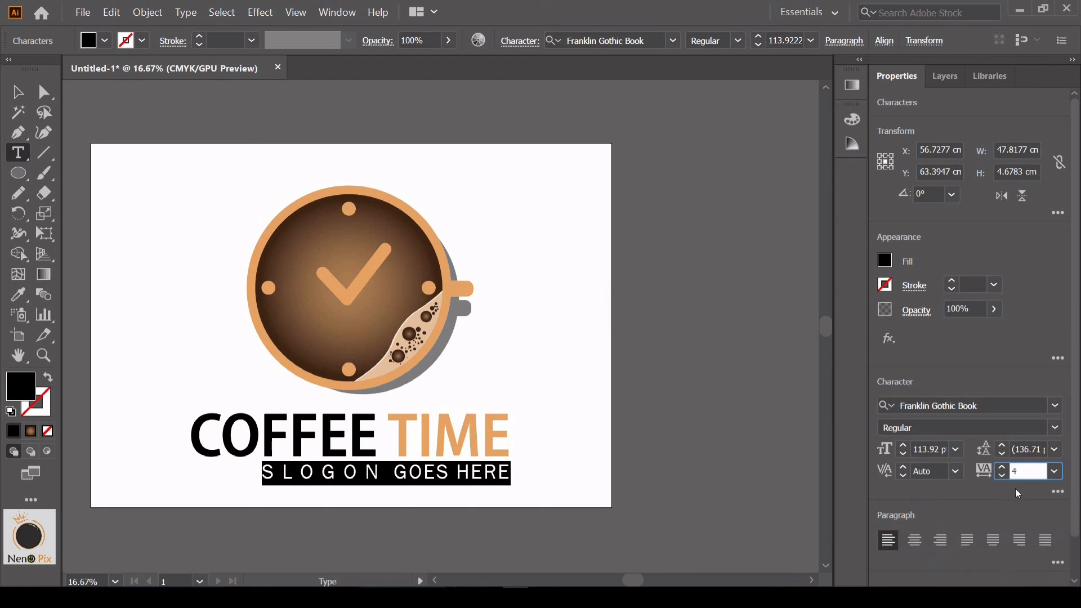
{"action": "key", "text": "Return"}
{"action": "key", "text": "Escape"}
Shift the widened slogan left so that it is centred directly beneath COFFEE TIME
{"action": "left_click_drag", "start_coordinate": [528, 472], "coordinate": [464, 473]}
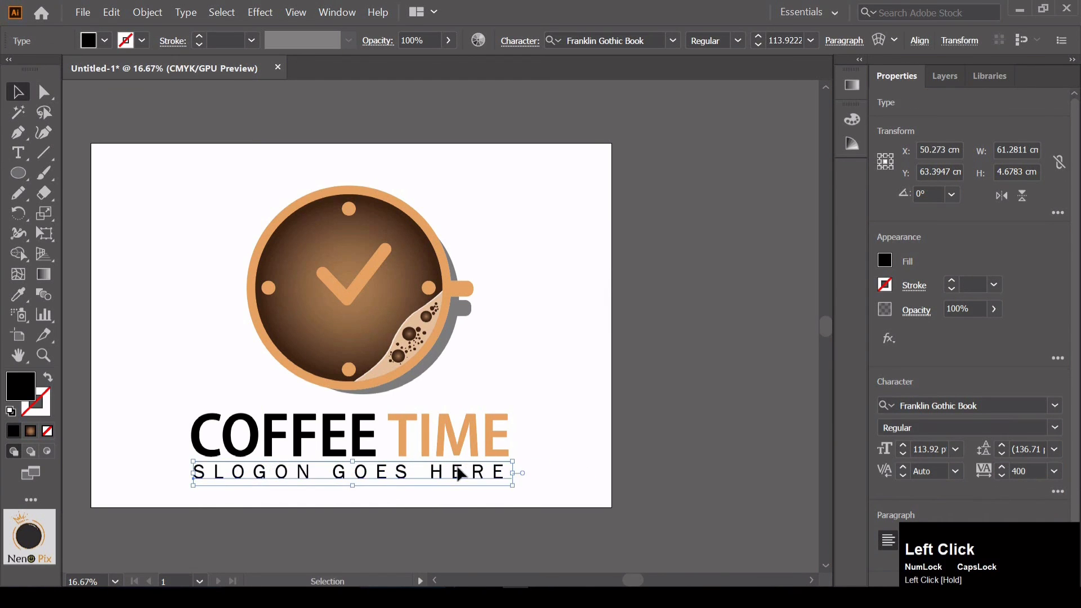
{"action": "left_click", "coordinate": [545, 337]}
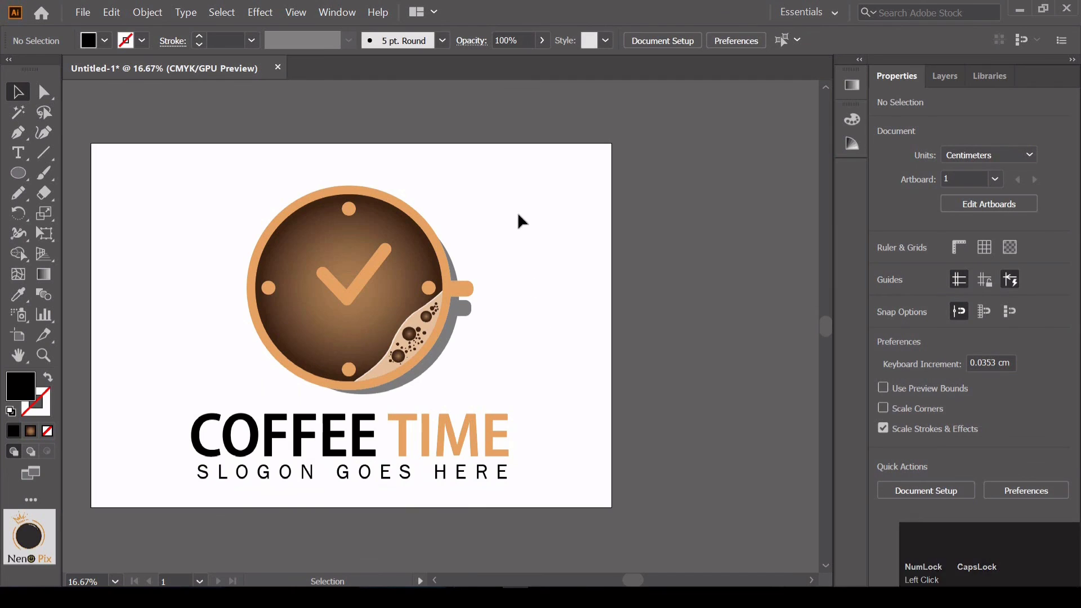
{"action": "key", "text": "space"}
{"action": "left_click_drag", "start_coordinate": [518, 222], "coordinate": [574, 231]}
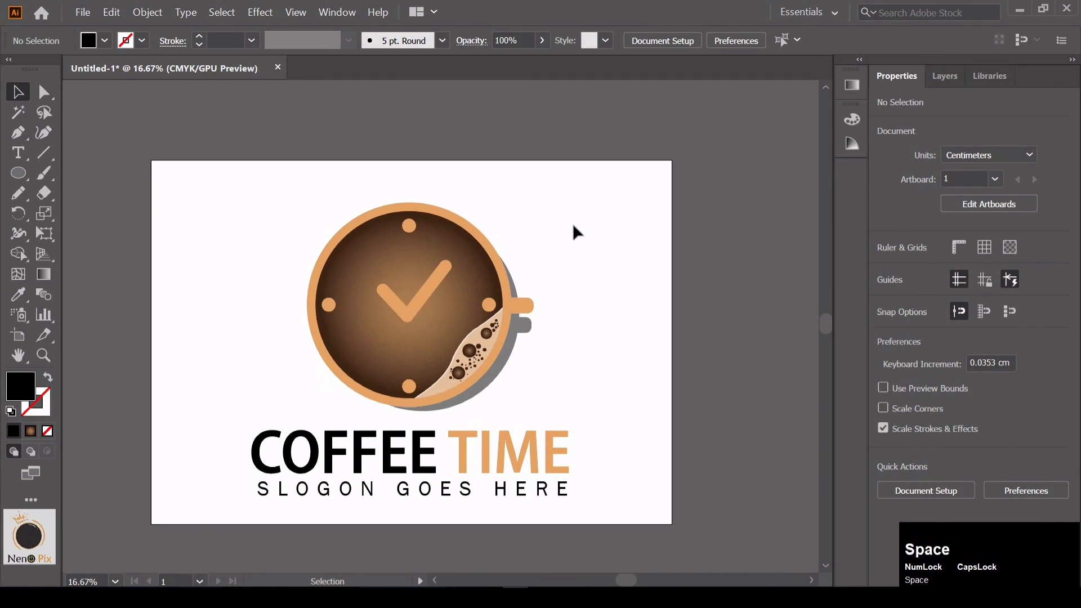